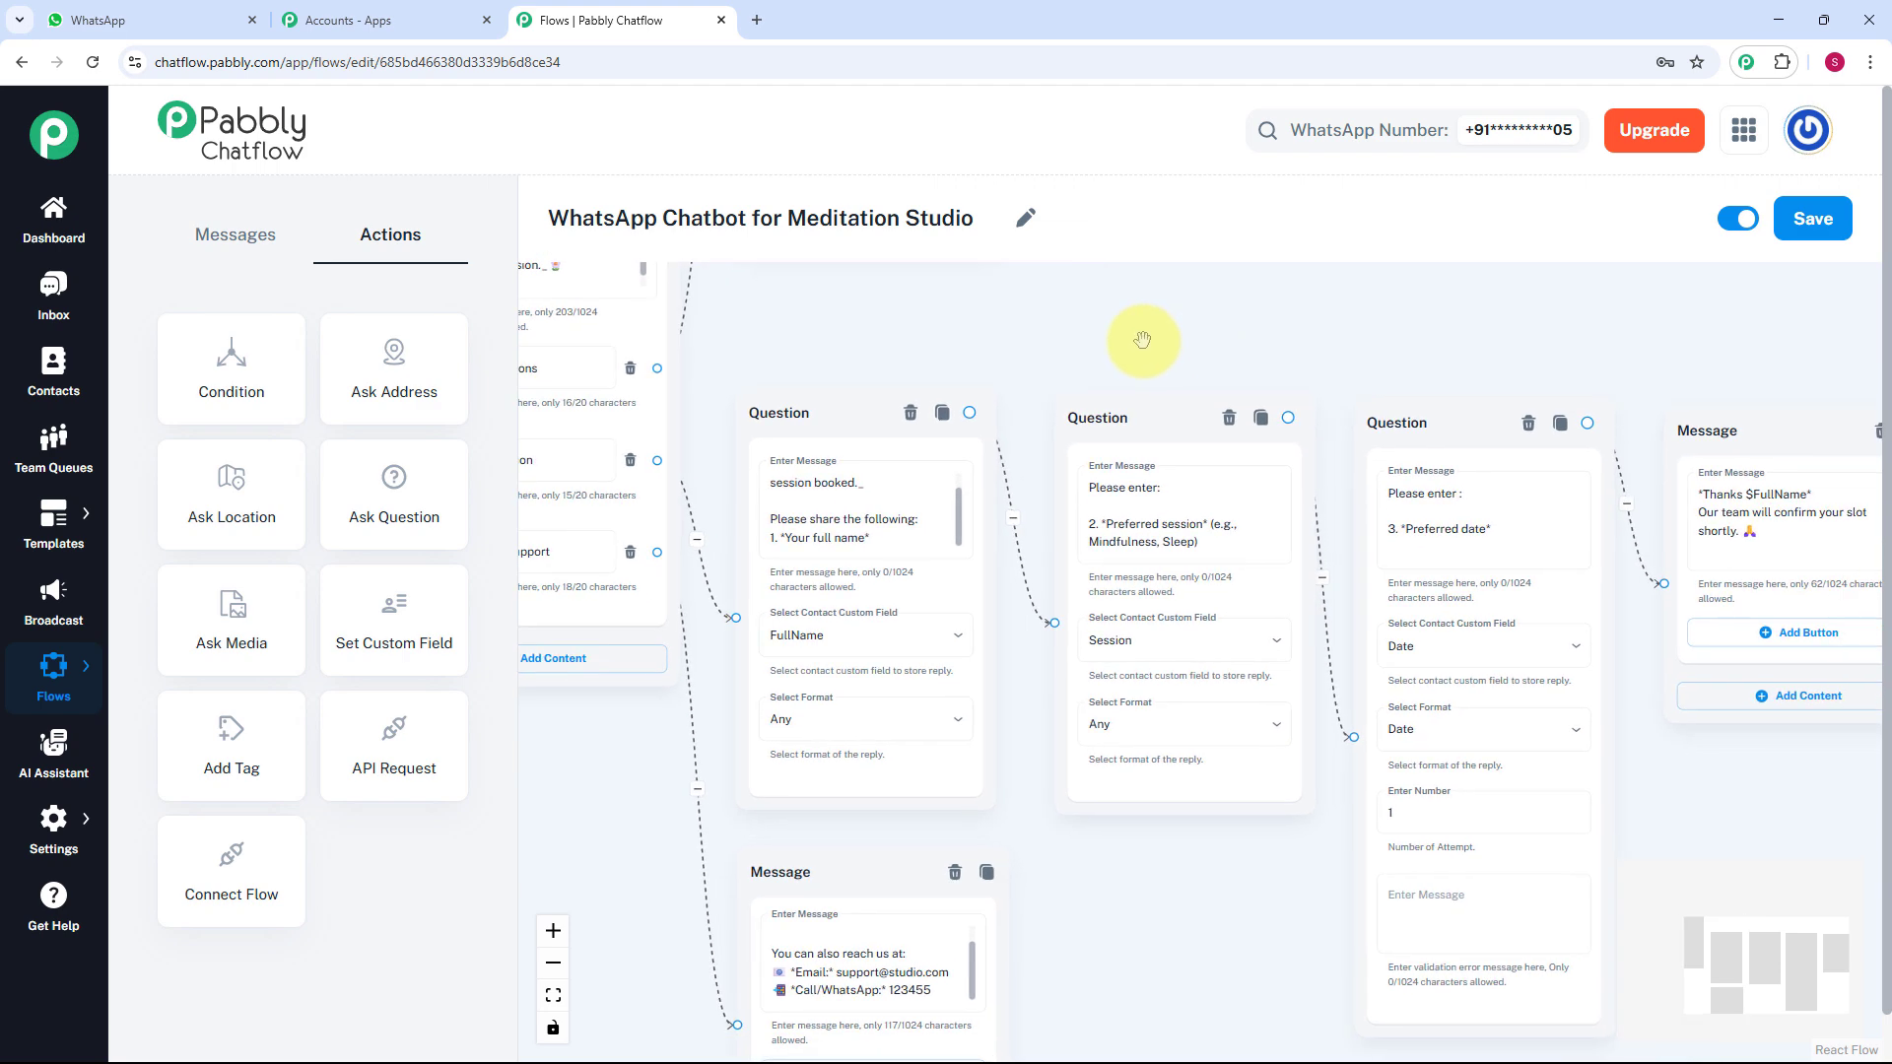
# Pan and scroll around the flow canvas to review the nodes back to Flow Start.
pyautogui.scroll(-3, 1212, 325)
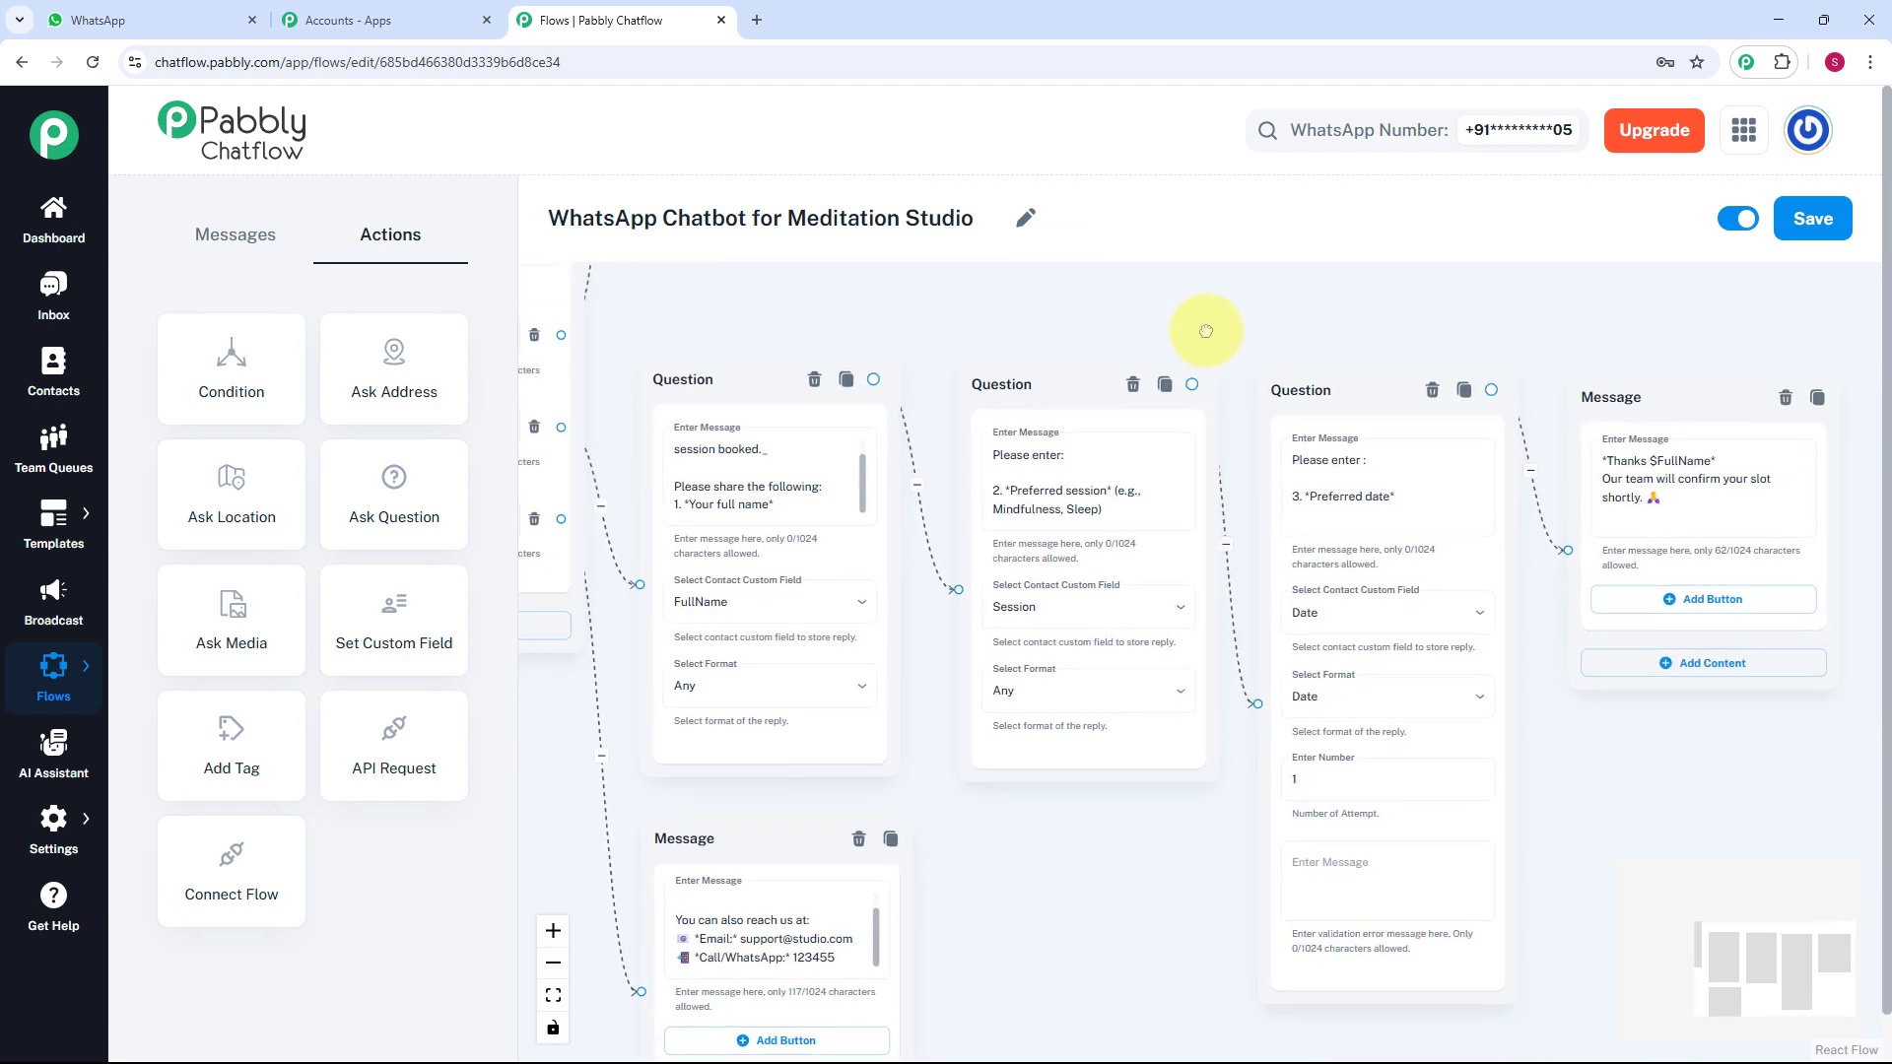
pyautogui.scroll(-1, 1188, 318)
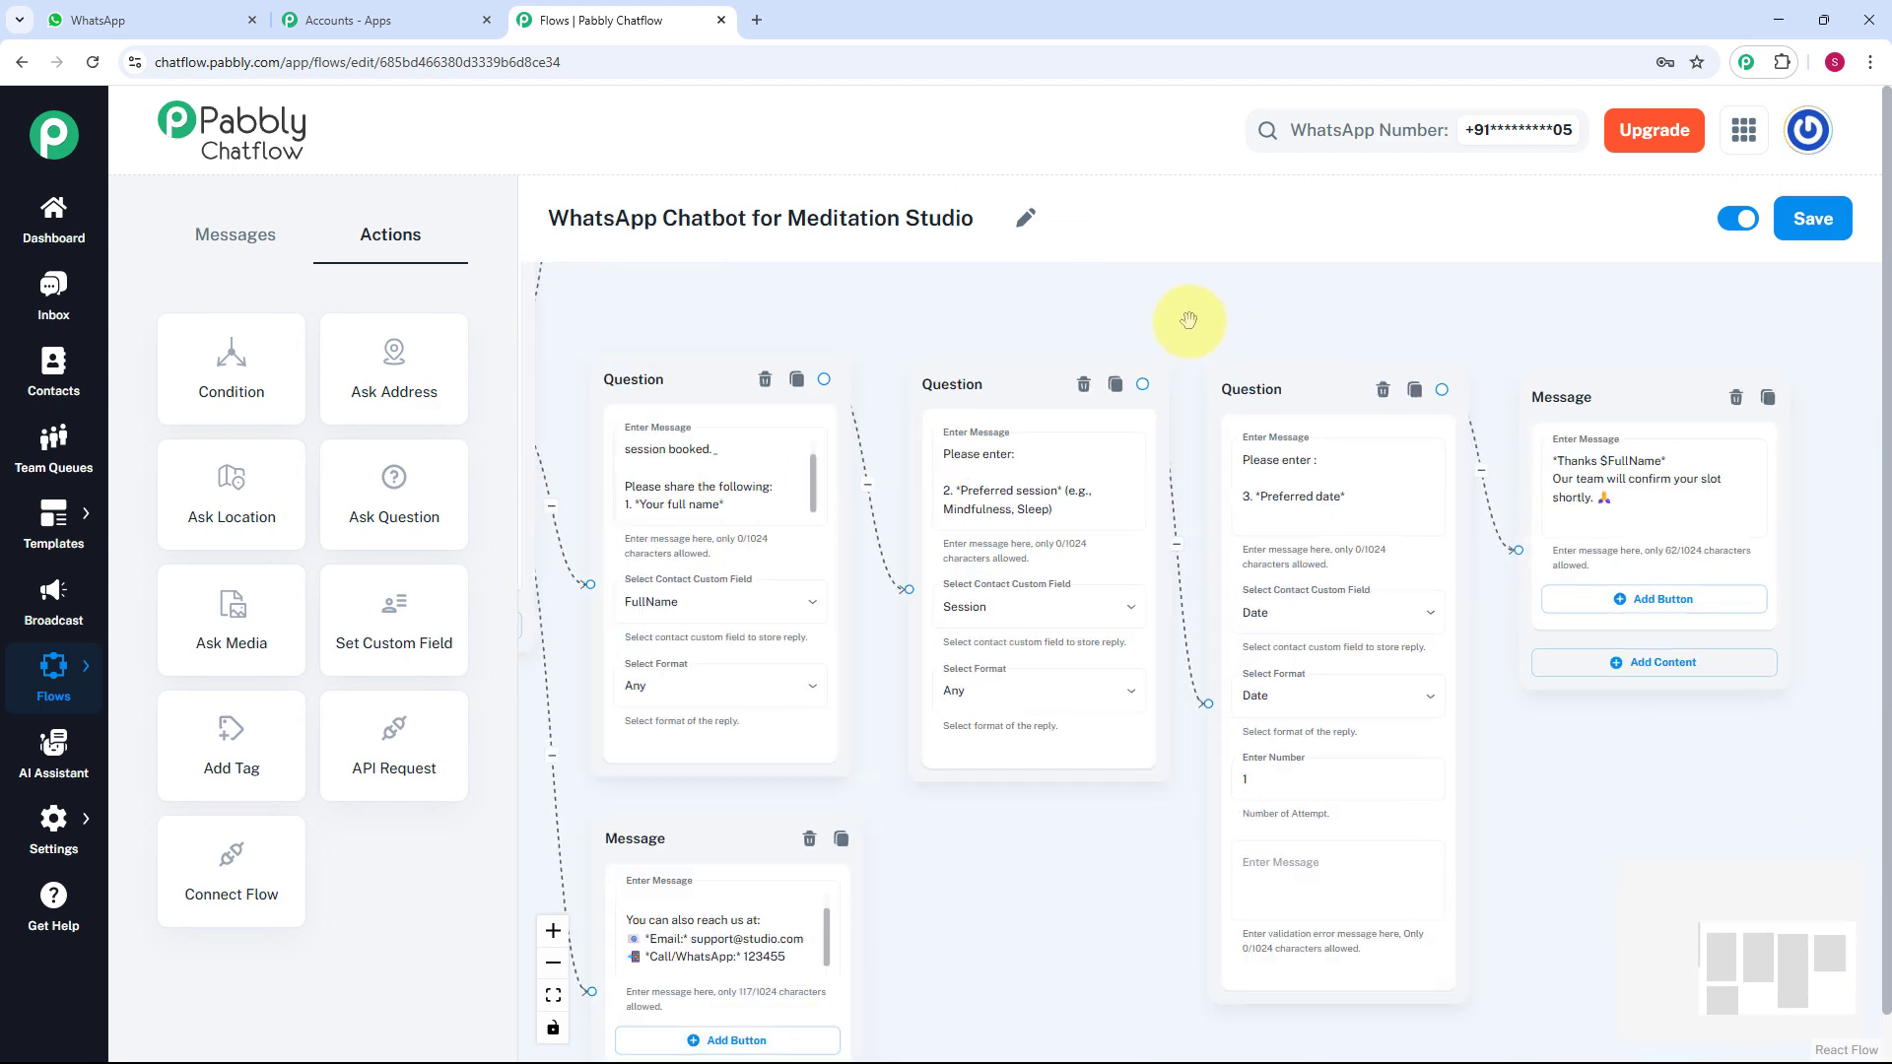
pyautogui.scroll(2, 1188, 325)
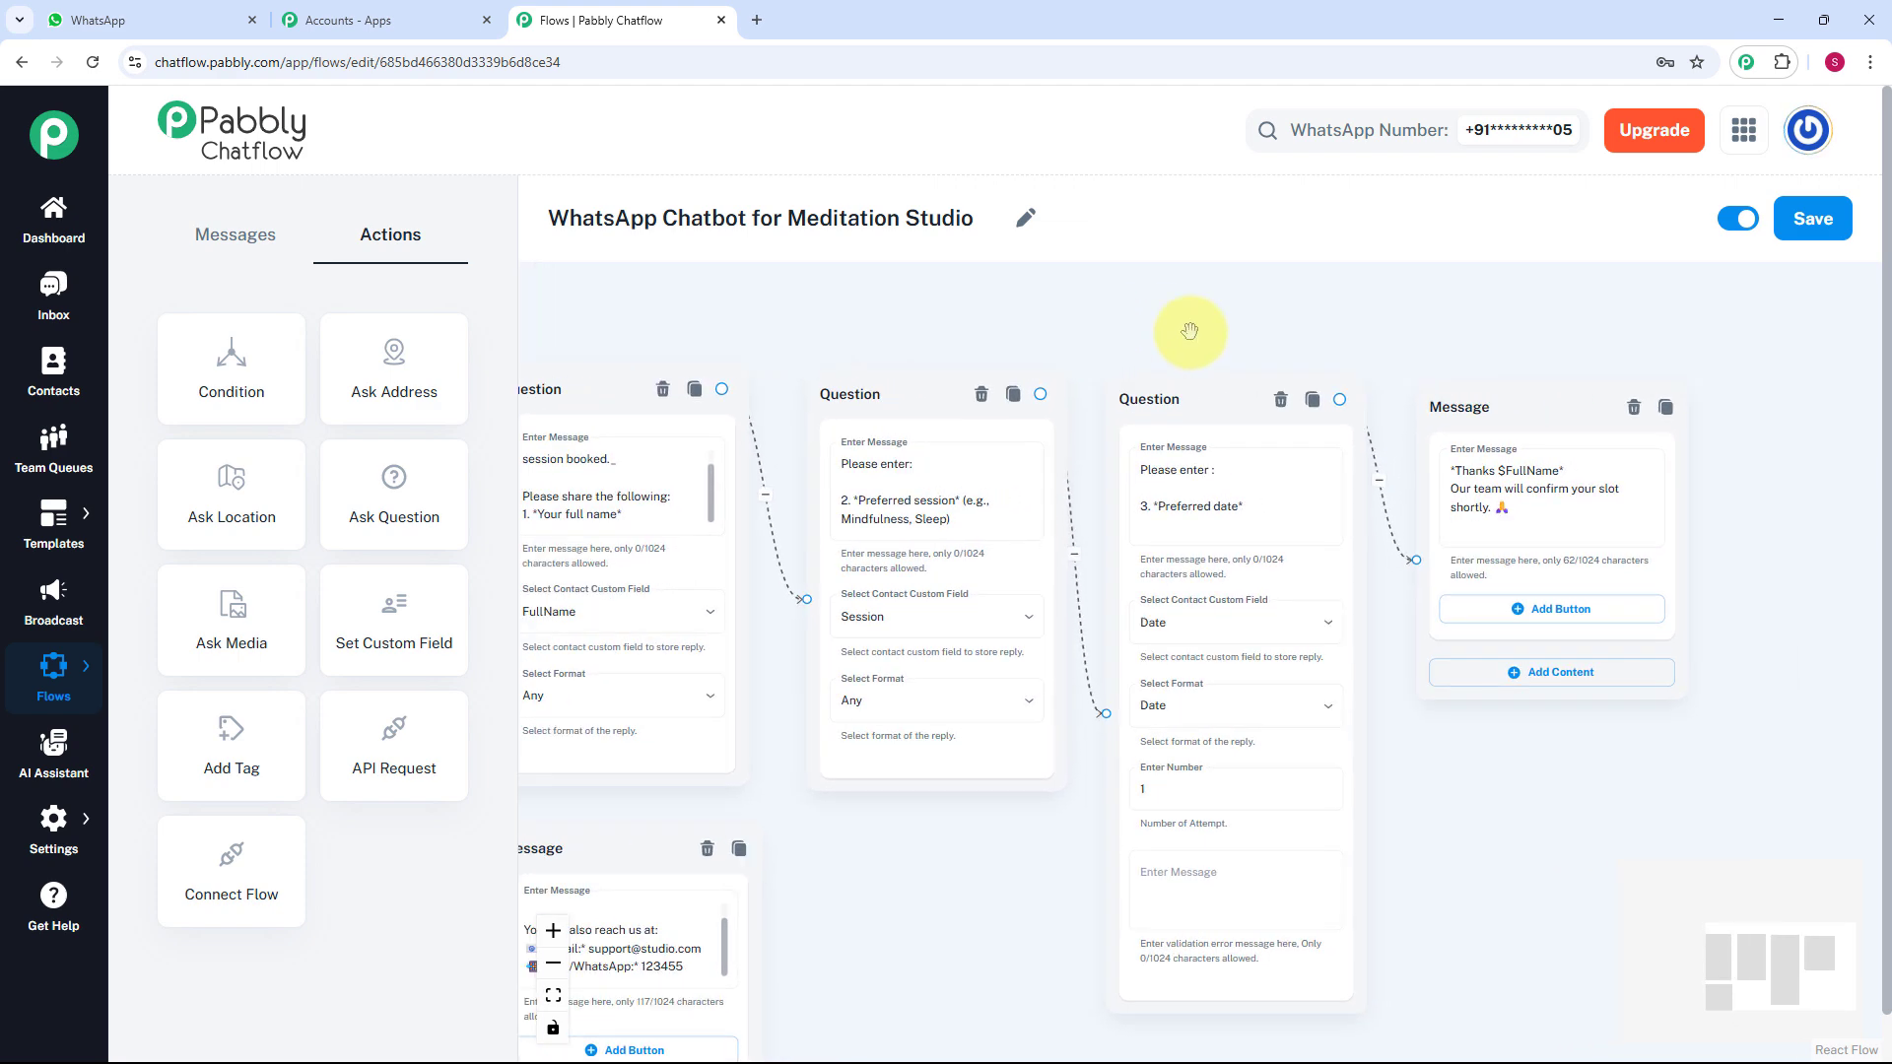
pyautogui.moveTo(1193, 330); pyautogui.dragTo(1261, 299)
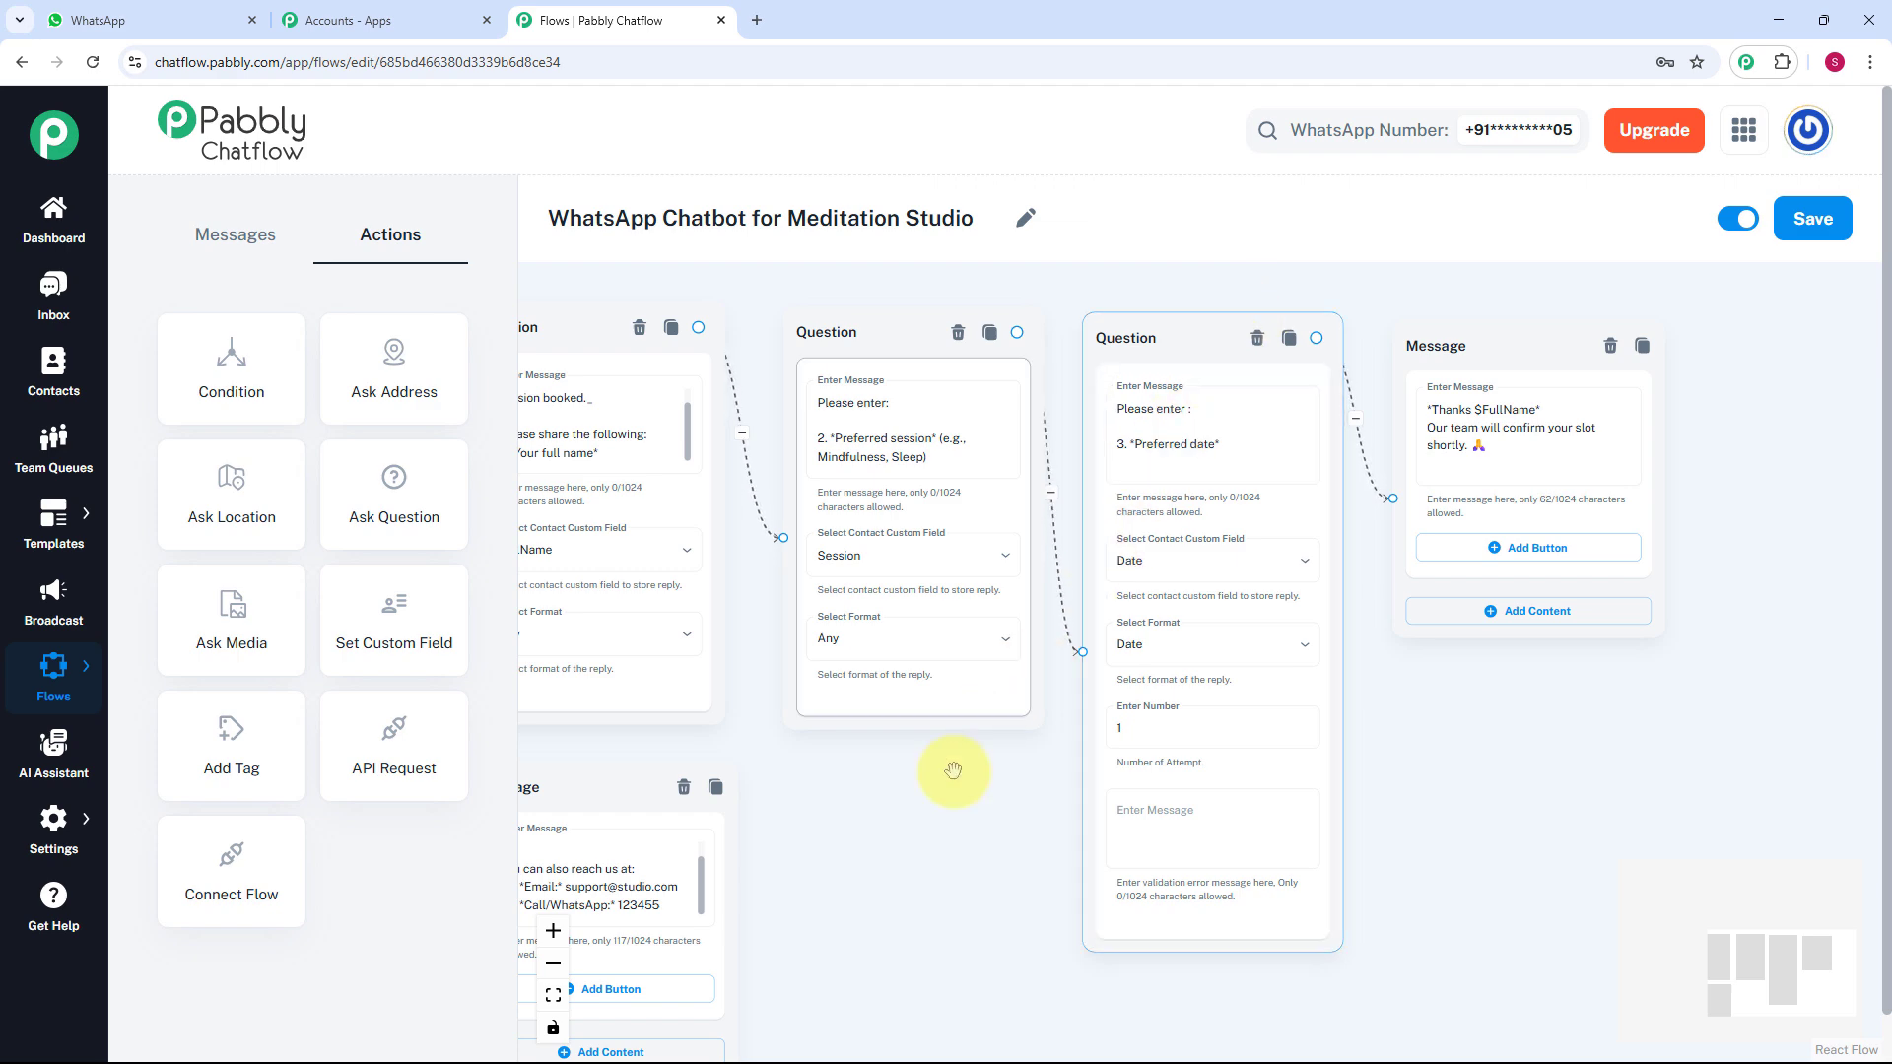
pyautogui.moveTo(967, 786); pyautogui.dragTo(1083, 662)
pyautogui.scroll(-1, 1074, 679)
pyautogui.scroll(-1, 1073, 679)
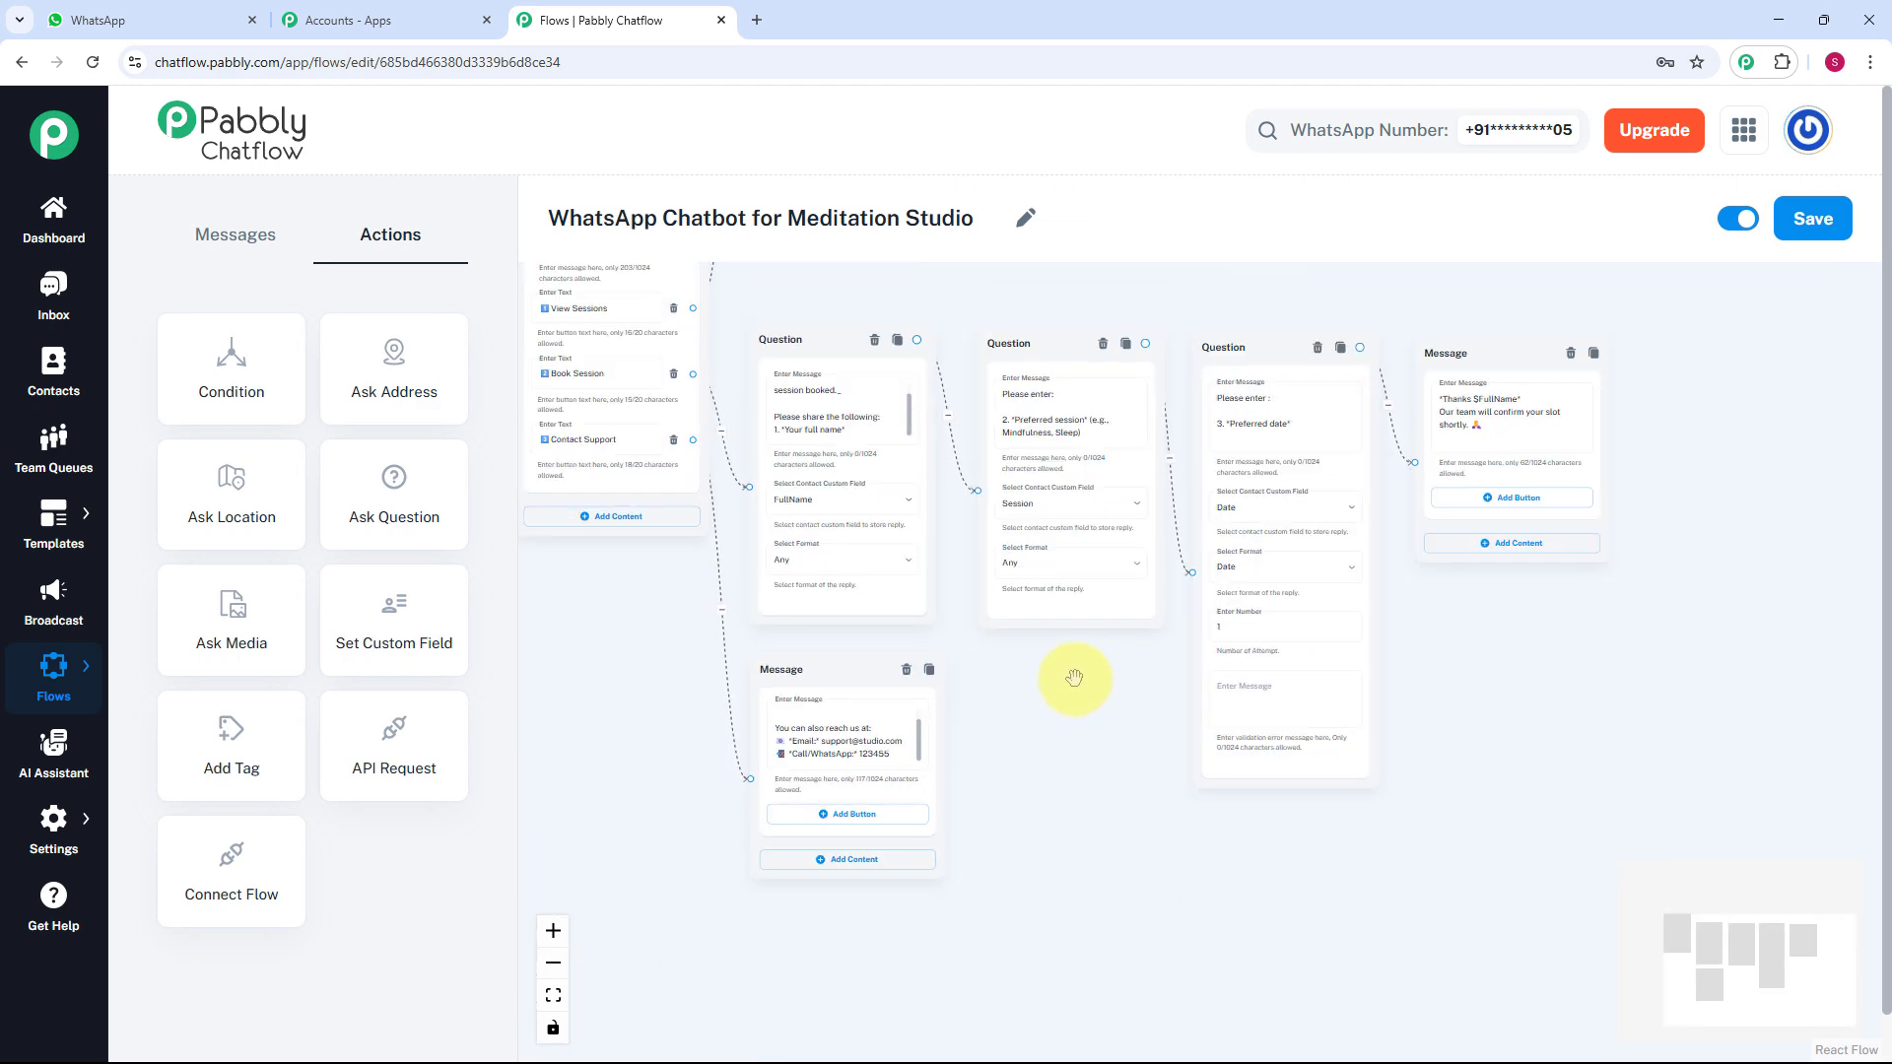
pyautogui.scroll(-1, 1073, 678)
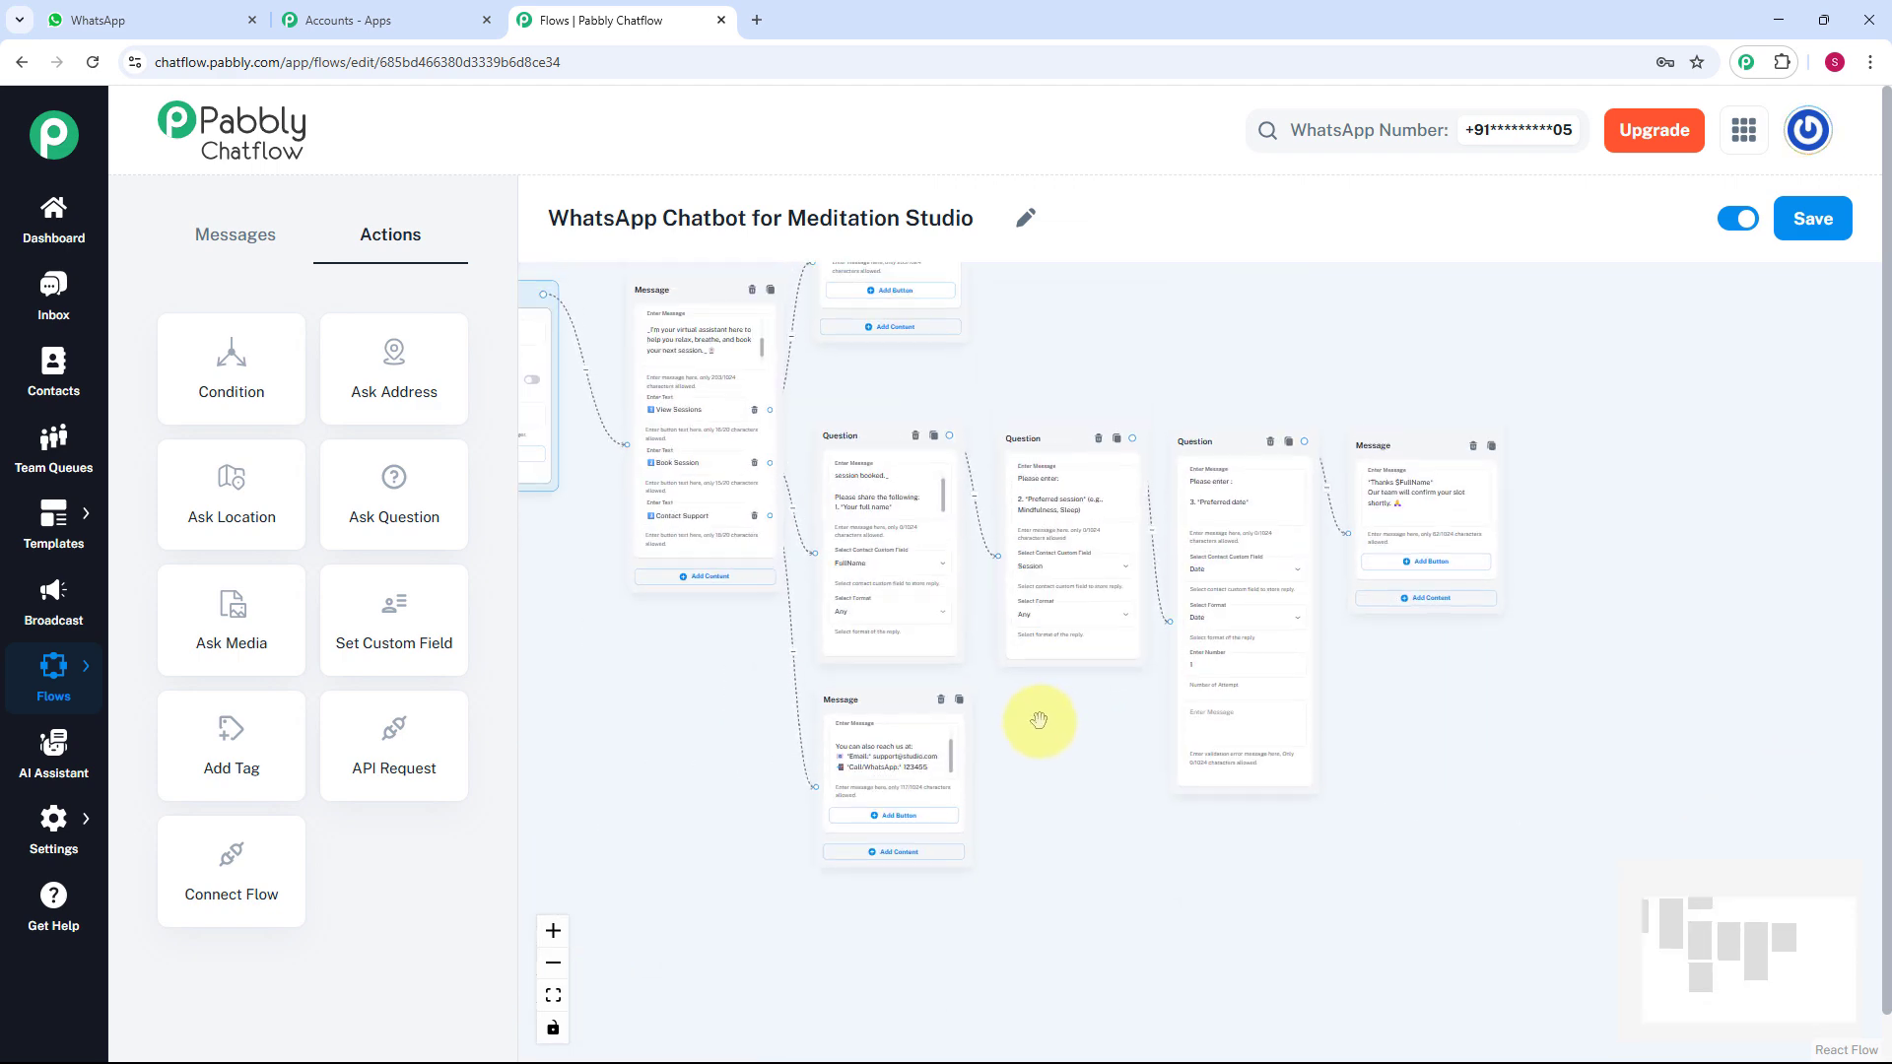
pyautogui.scroll(3, 1035, 719)
pyautogui.scroll(-2, 956, 838)
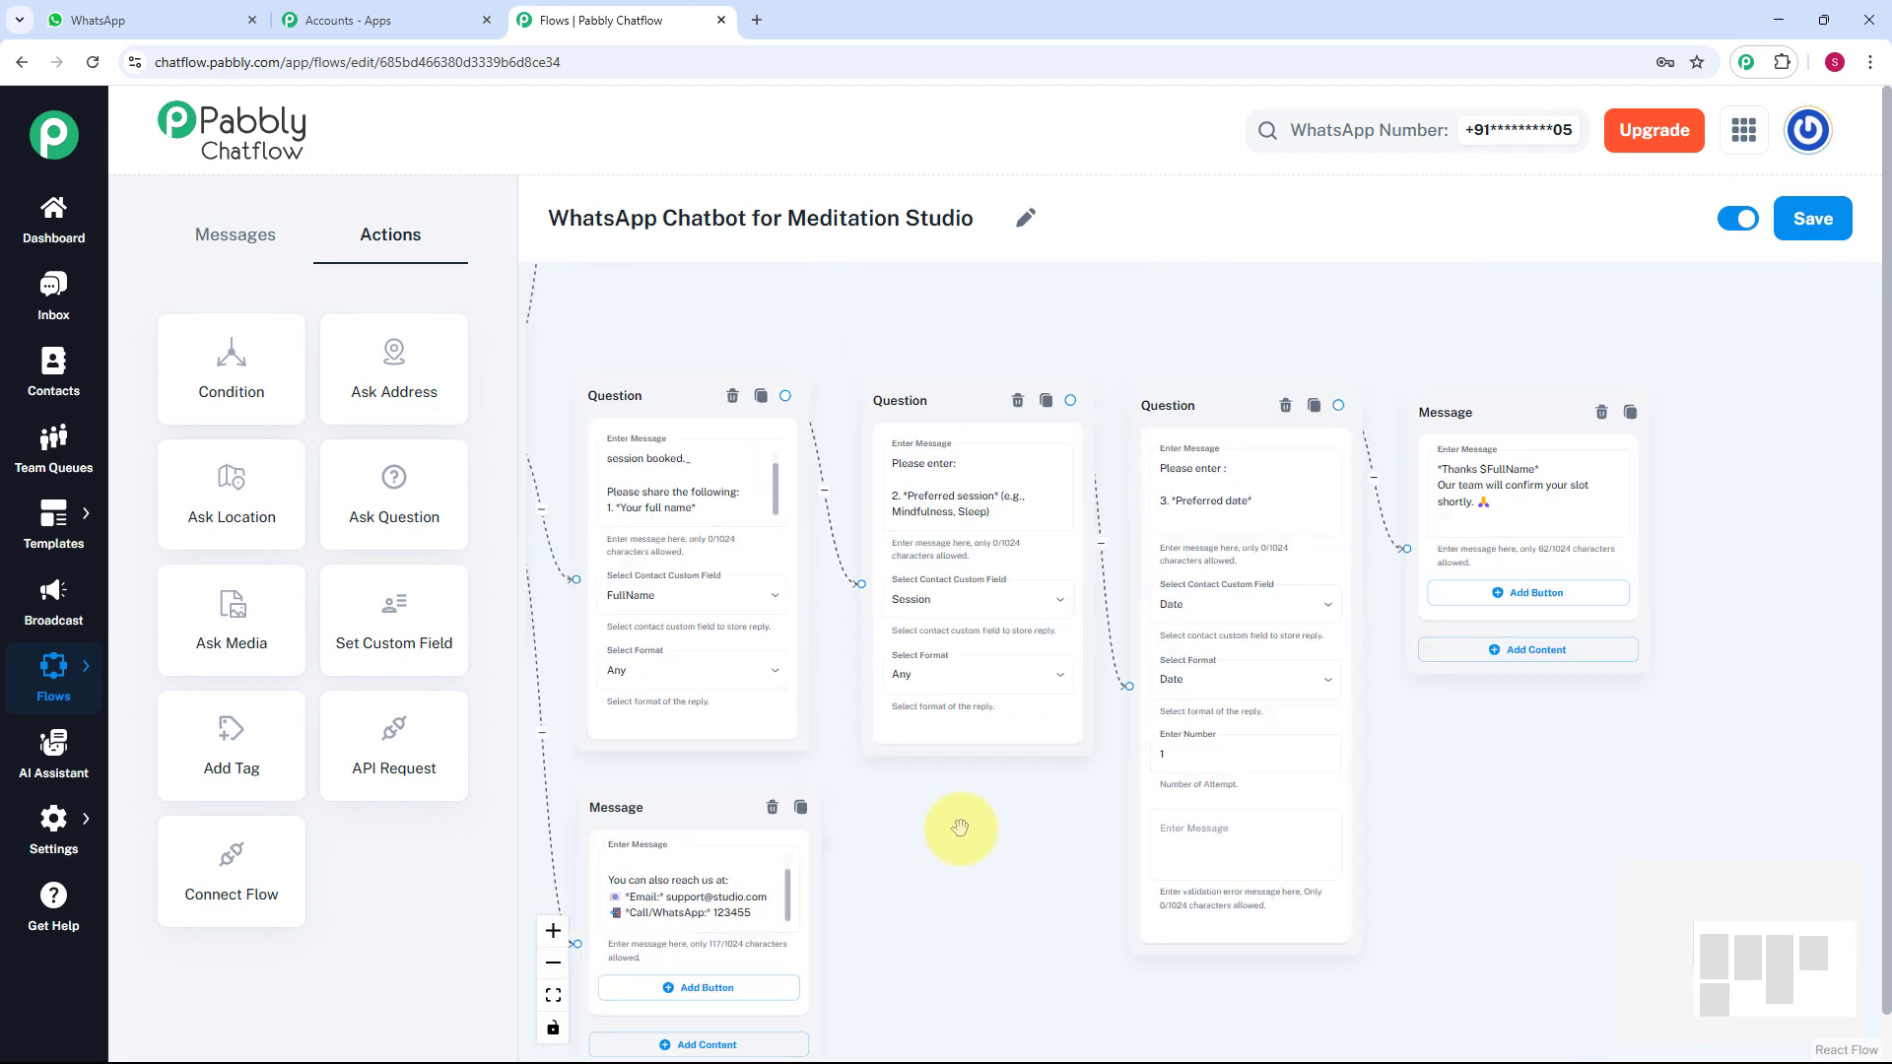
pyautogui.moveTo(963, 824); pyautogui.dragTo(1310, 883)
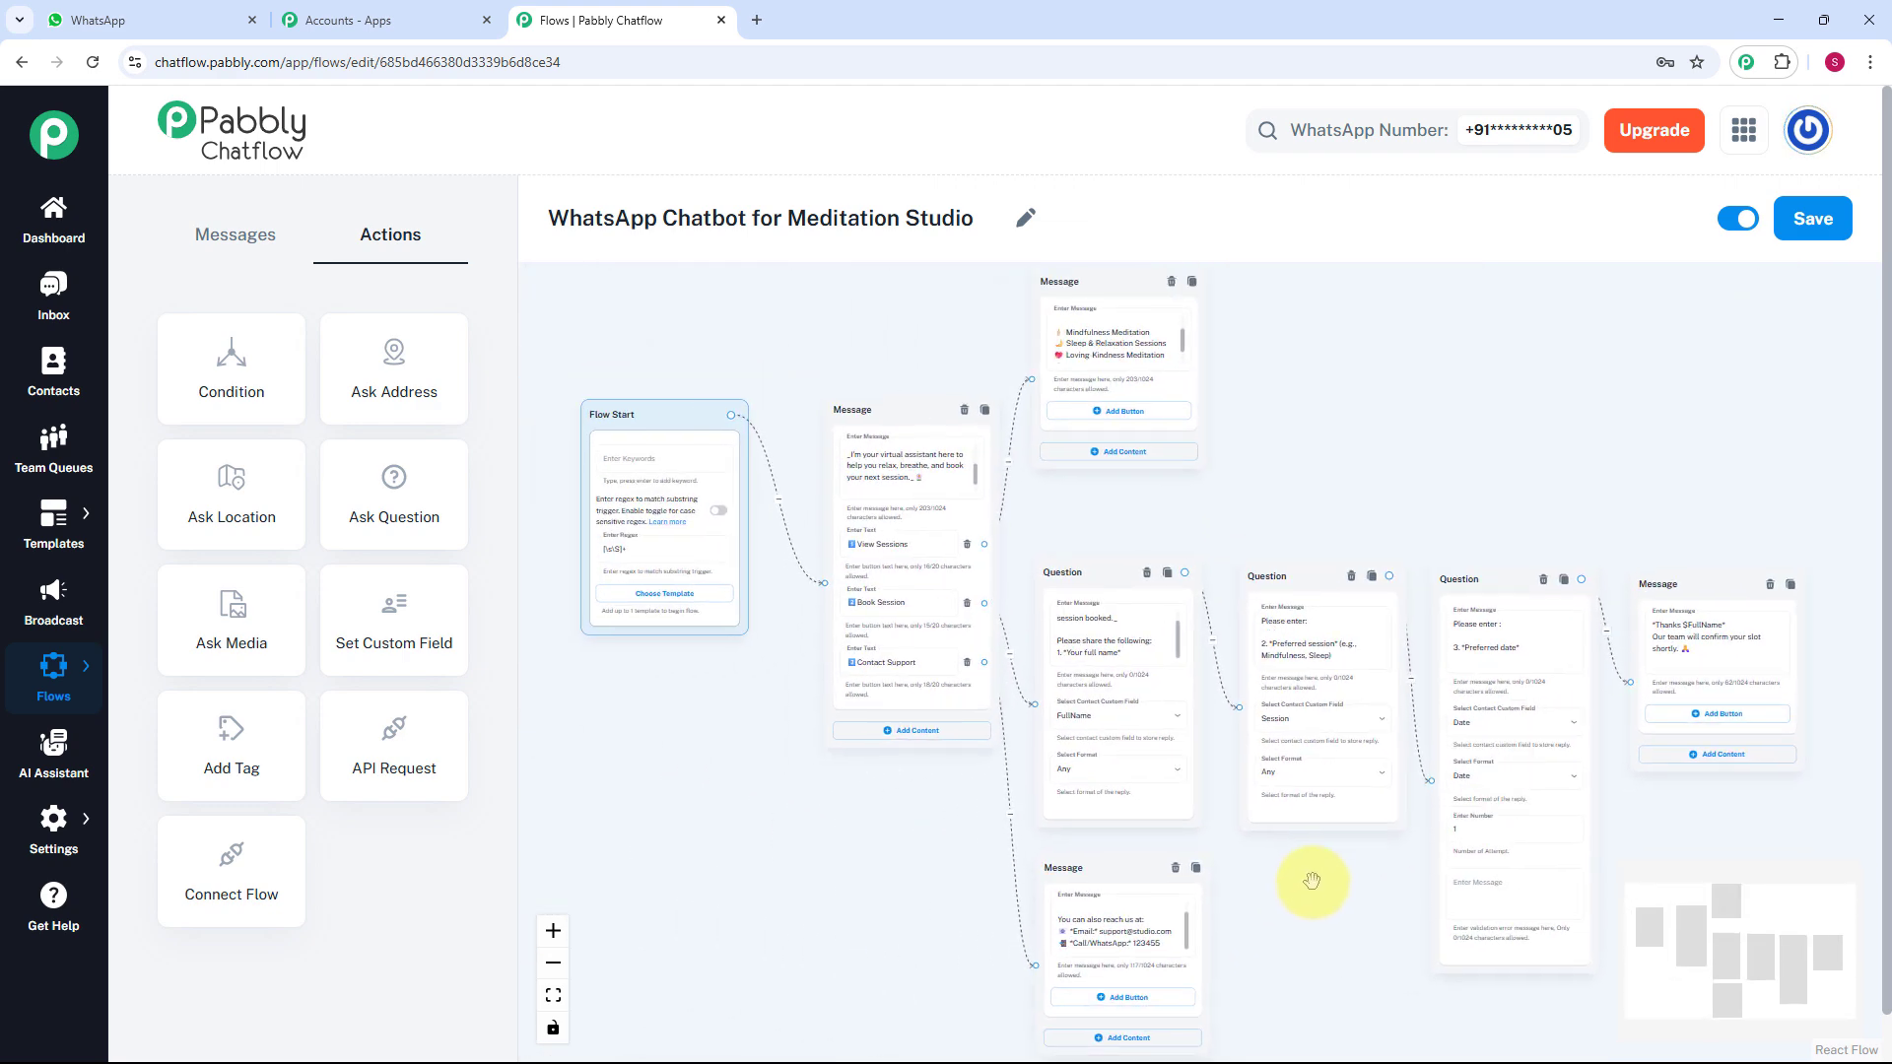
# In the WhatsApp test chat, choose View Sessions and then Book Session to start booking.
pyautogui.hotkey('ctrl', '1')
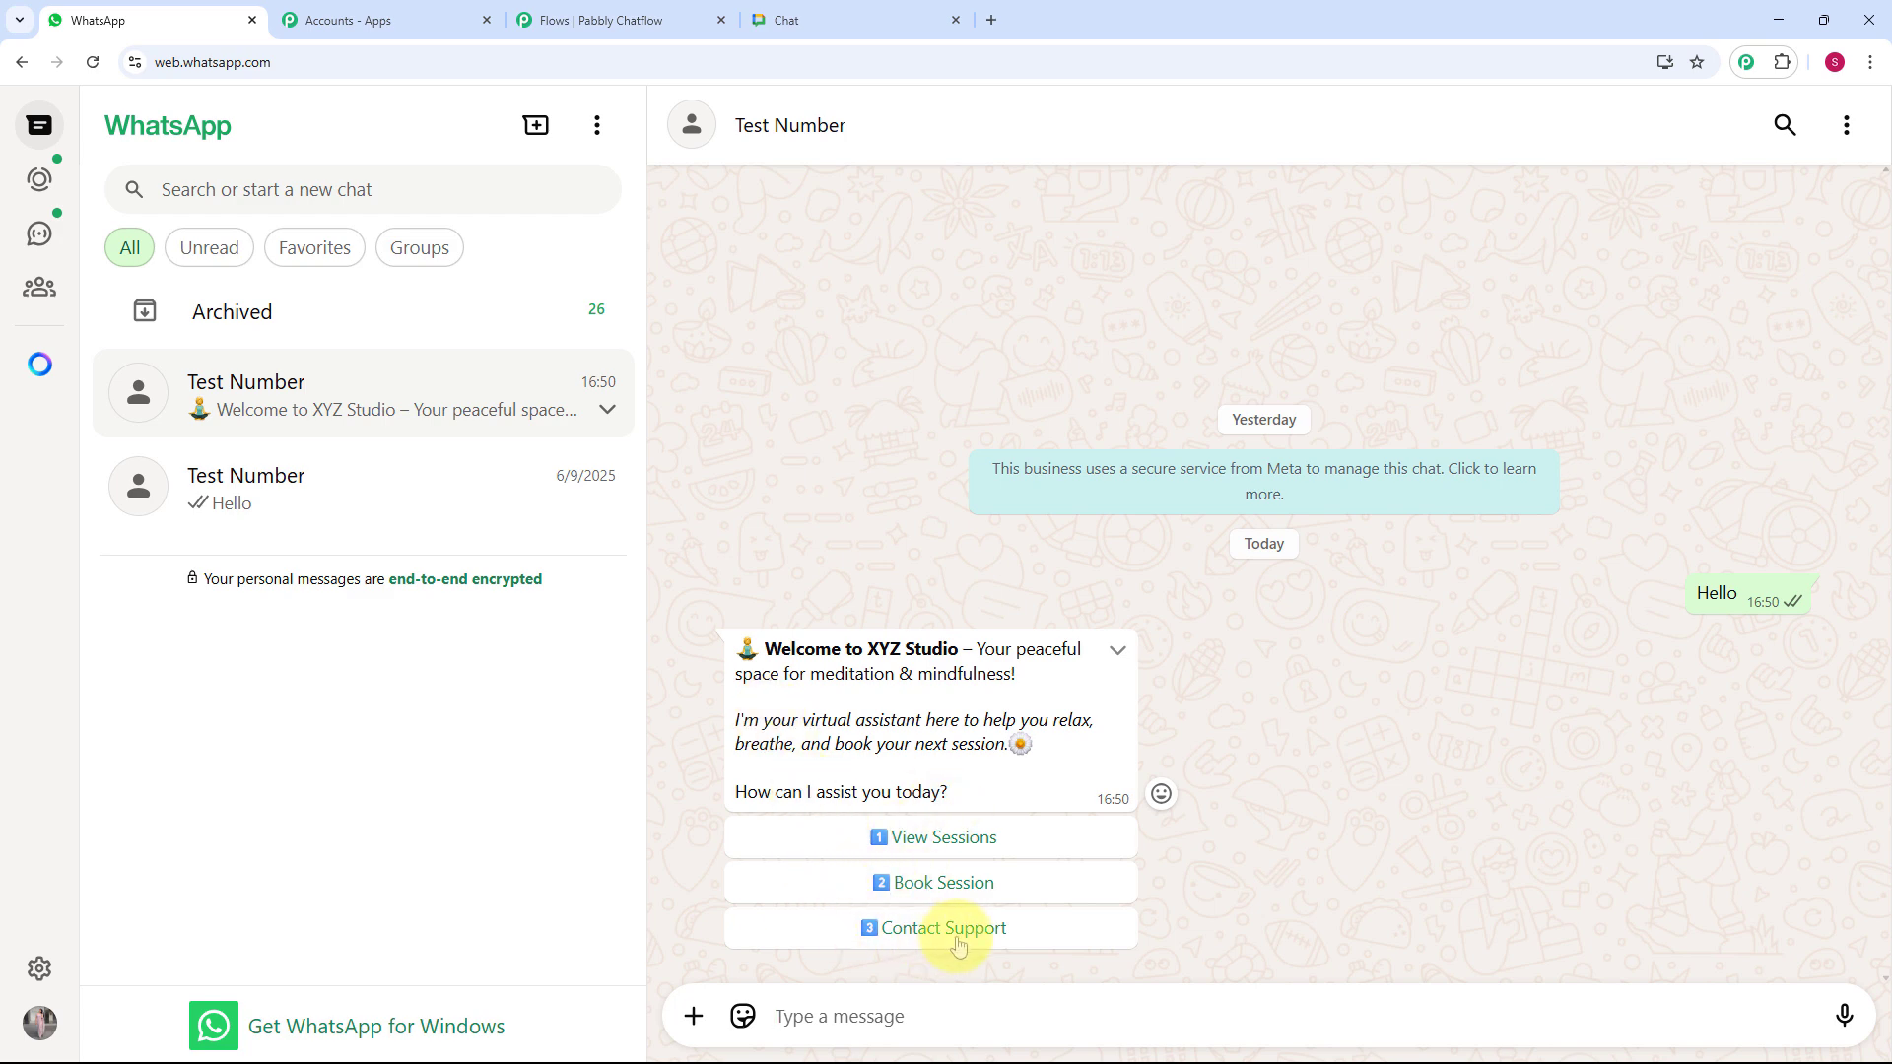
pyautogui.click(971, 840)
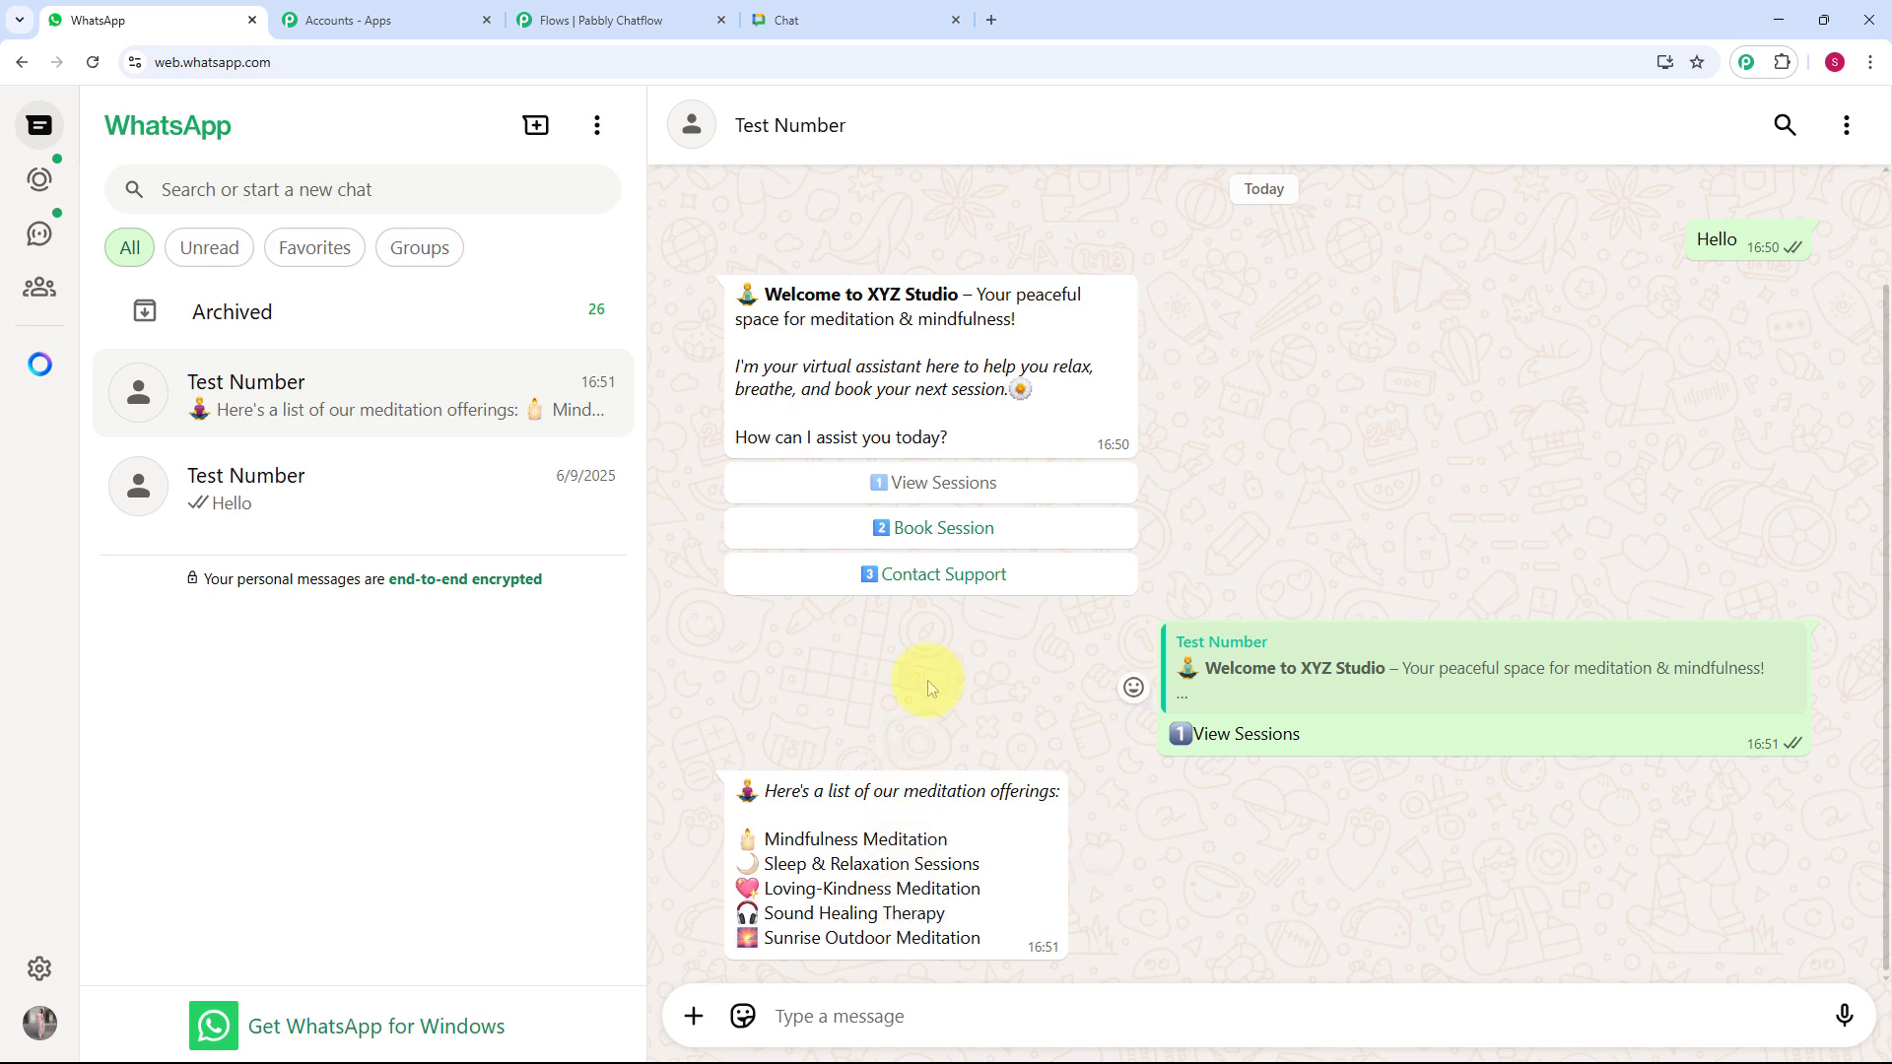
pyautogui.click(935, 545)
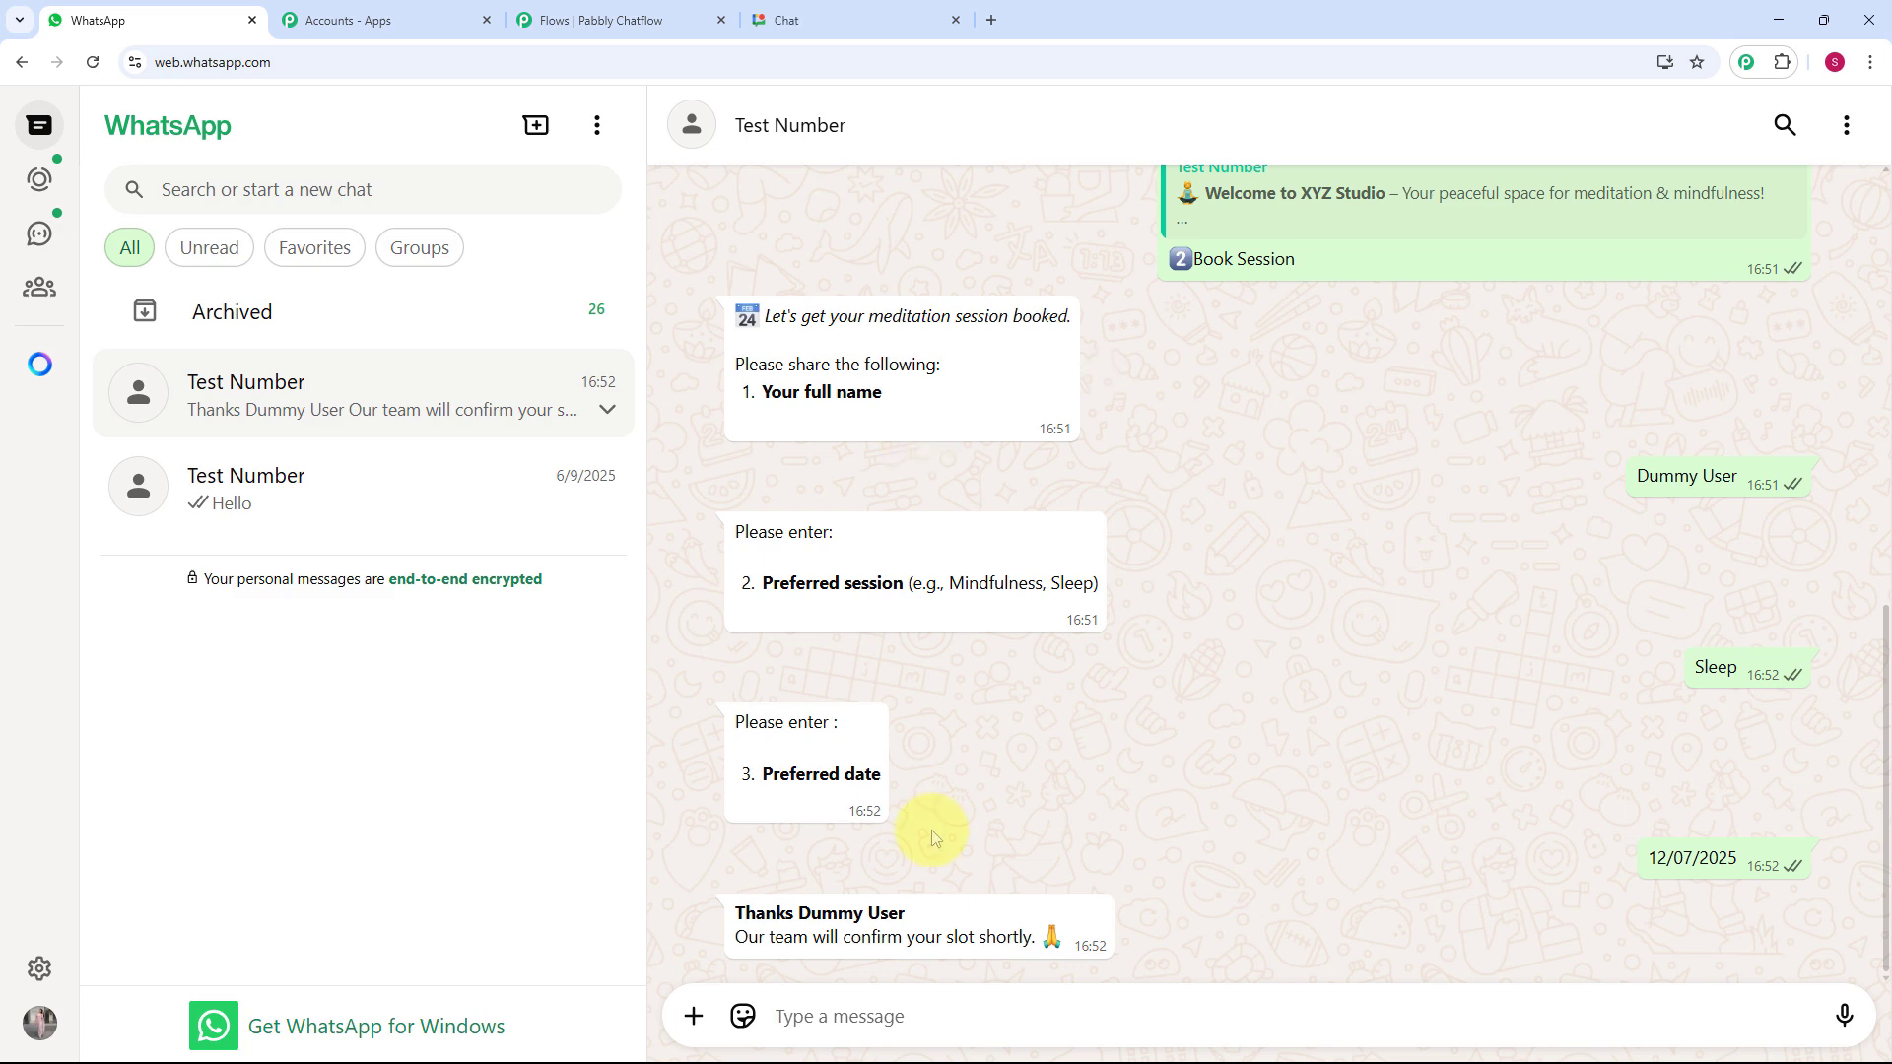
# Choose Contact Support in the welcome message and scroll up through the bot's replies.
pyautogui.scroll(10, 934, 838)
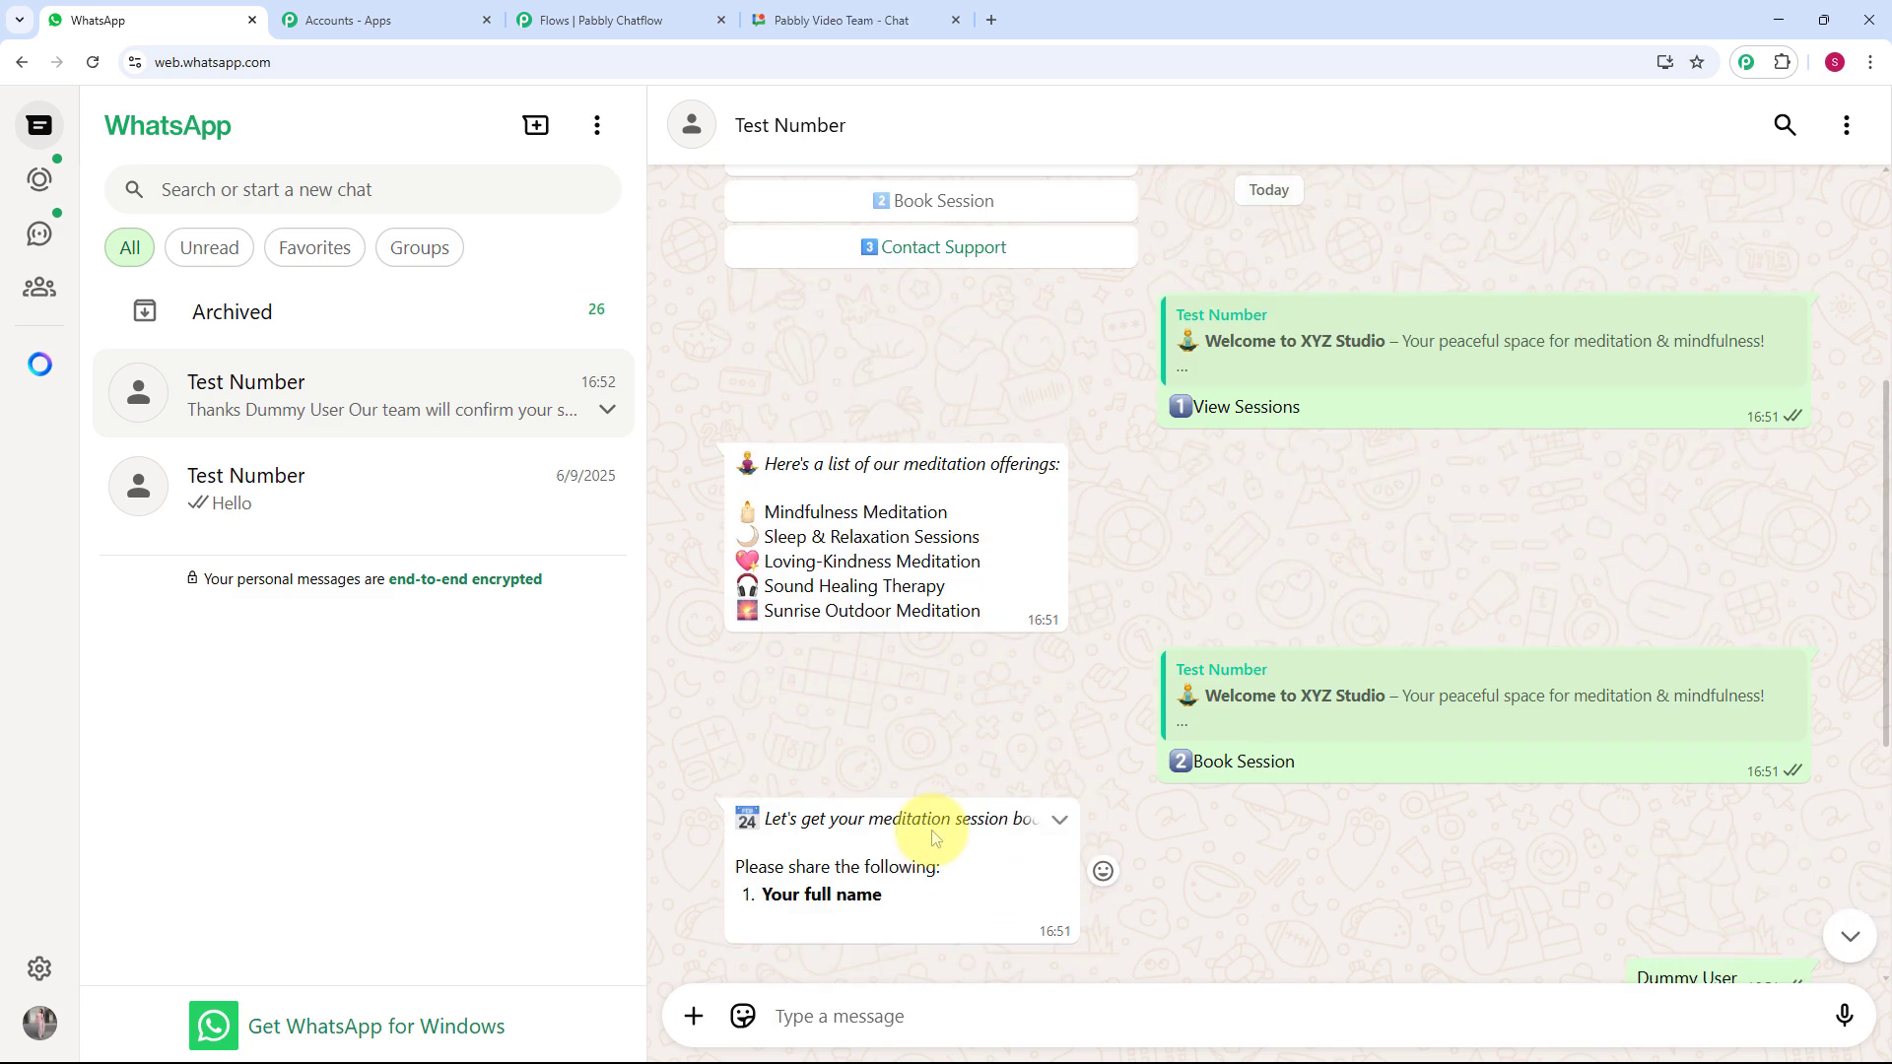
pyautogui.scroll(1, 934, 839)
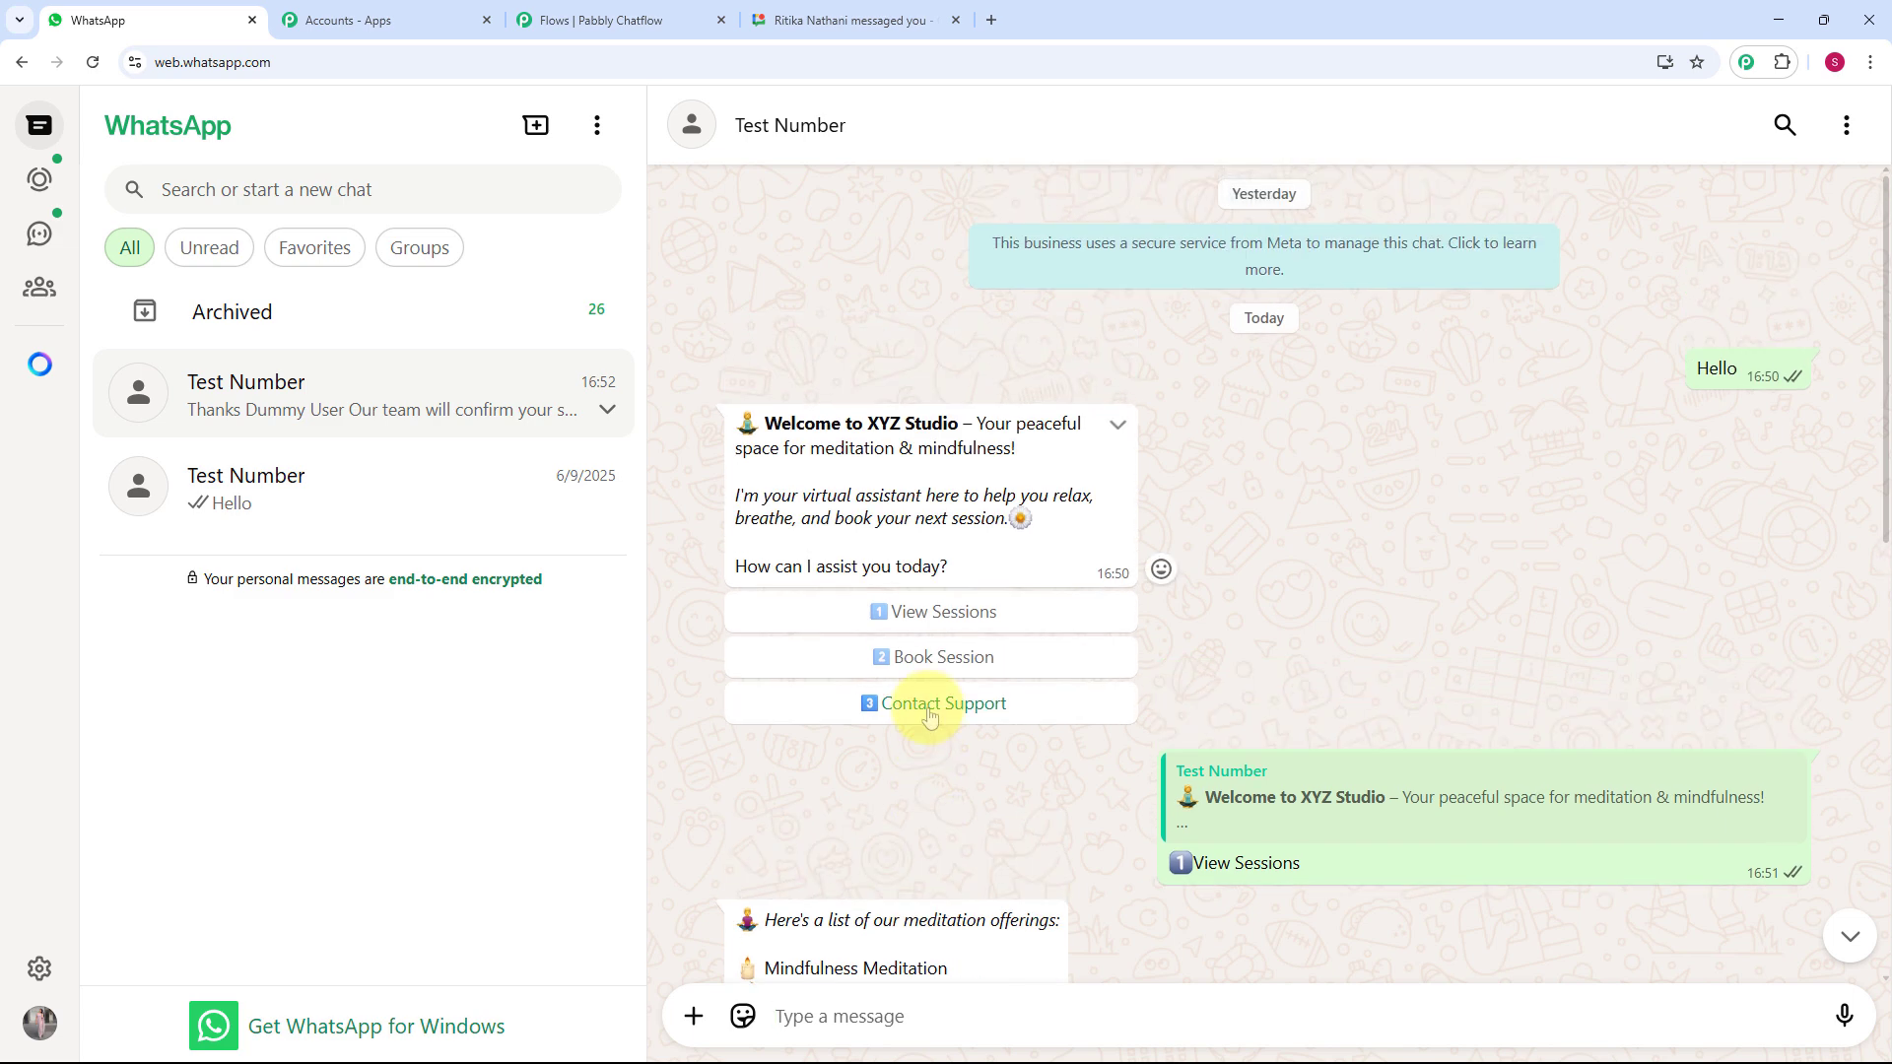
pyautogui.click(929, 704)
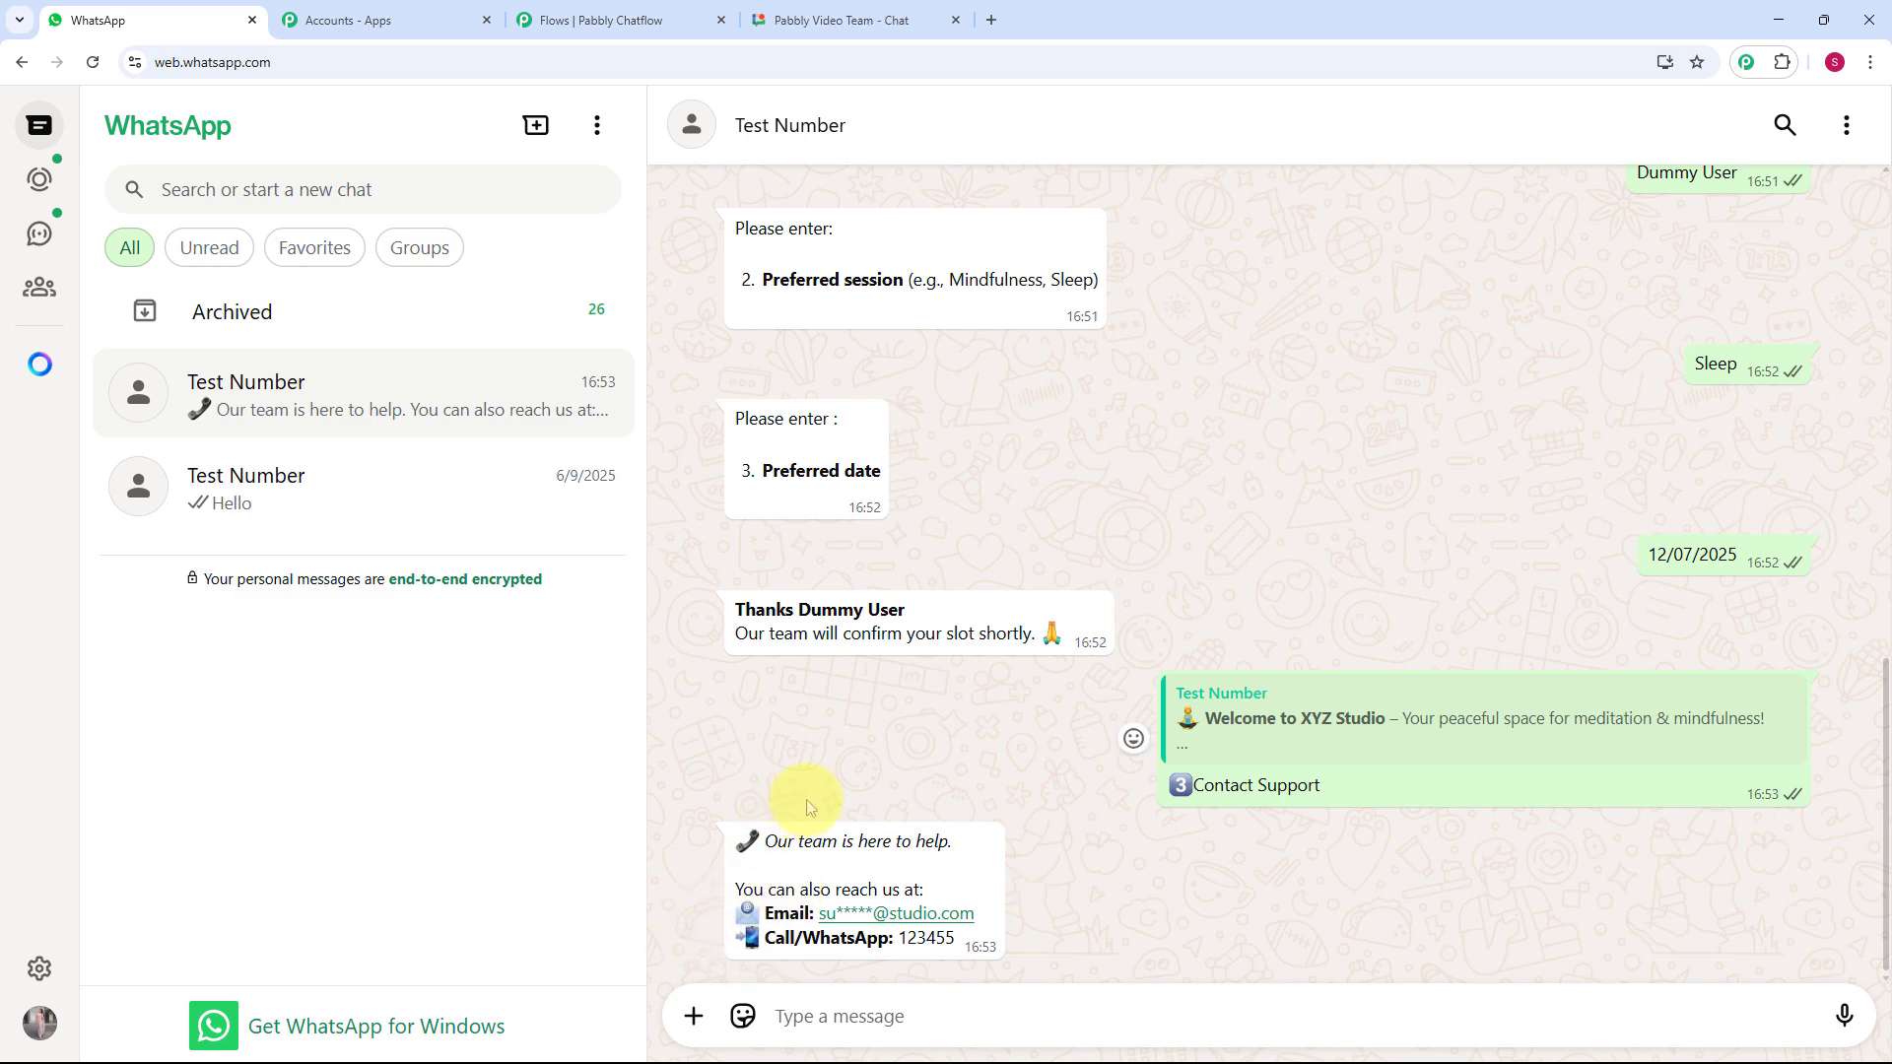
pyautogui.scroll(3, 808, 808)
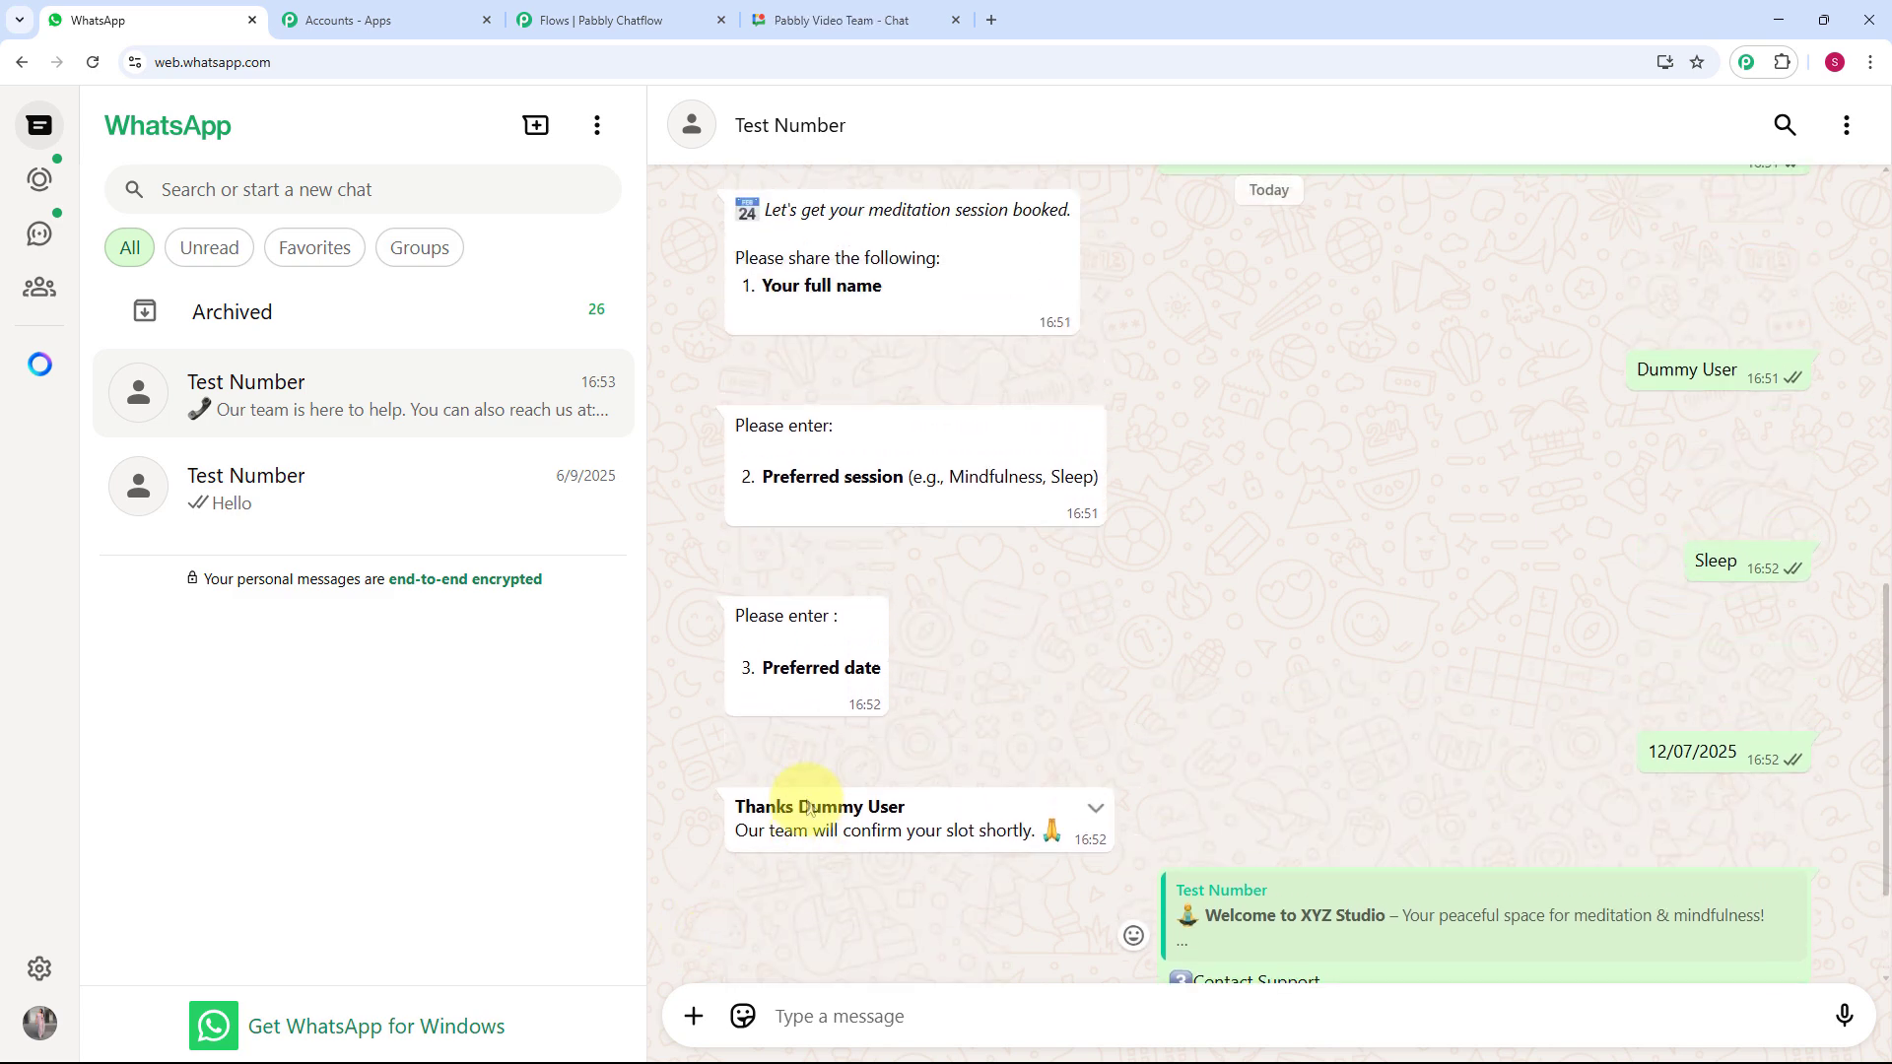
pyautogui.scroll(5, 808, 808)
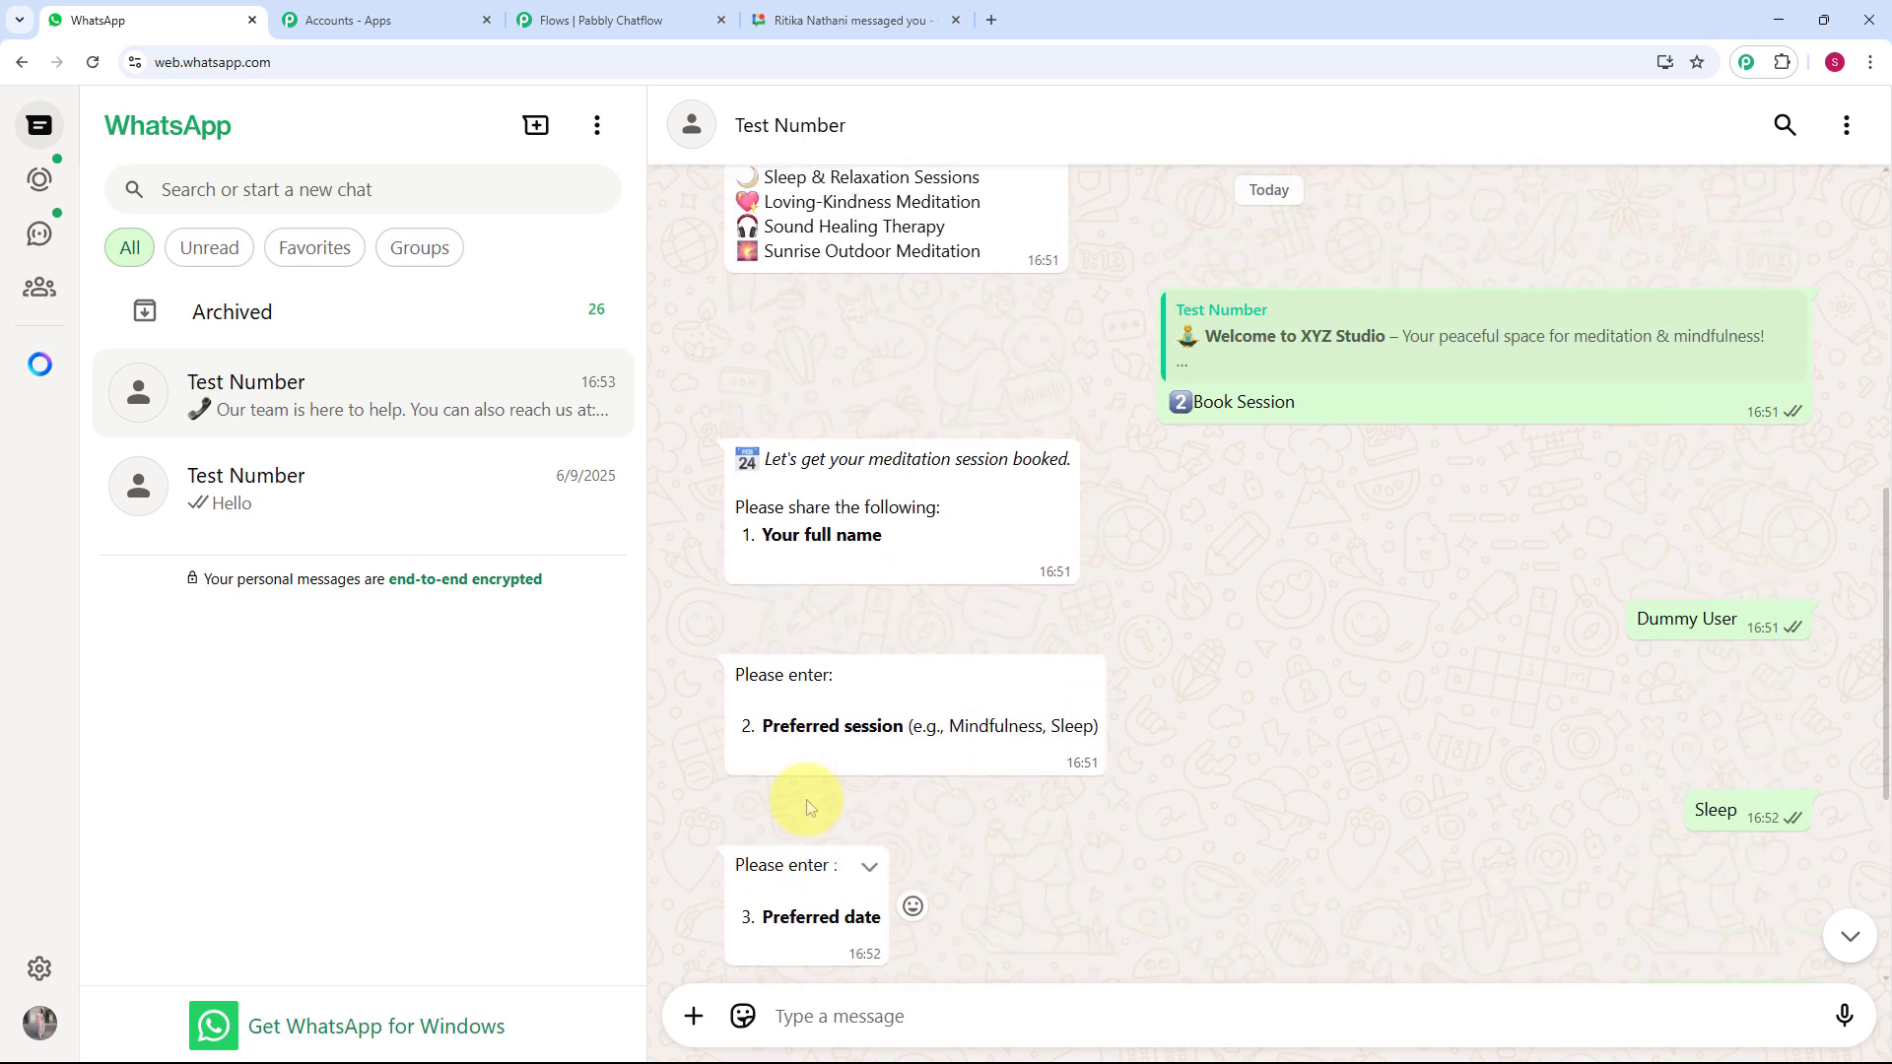
pyautogui.scroll(3, 807, 808)
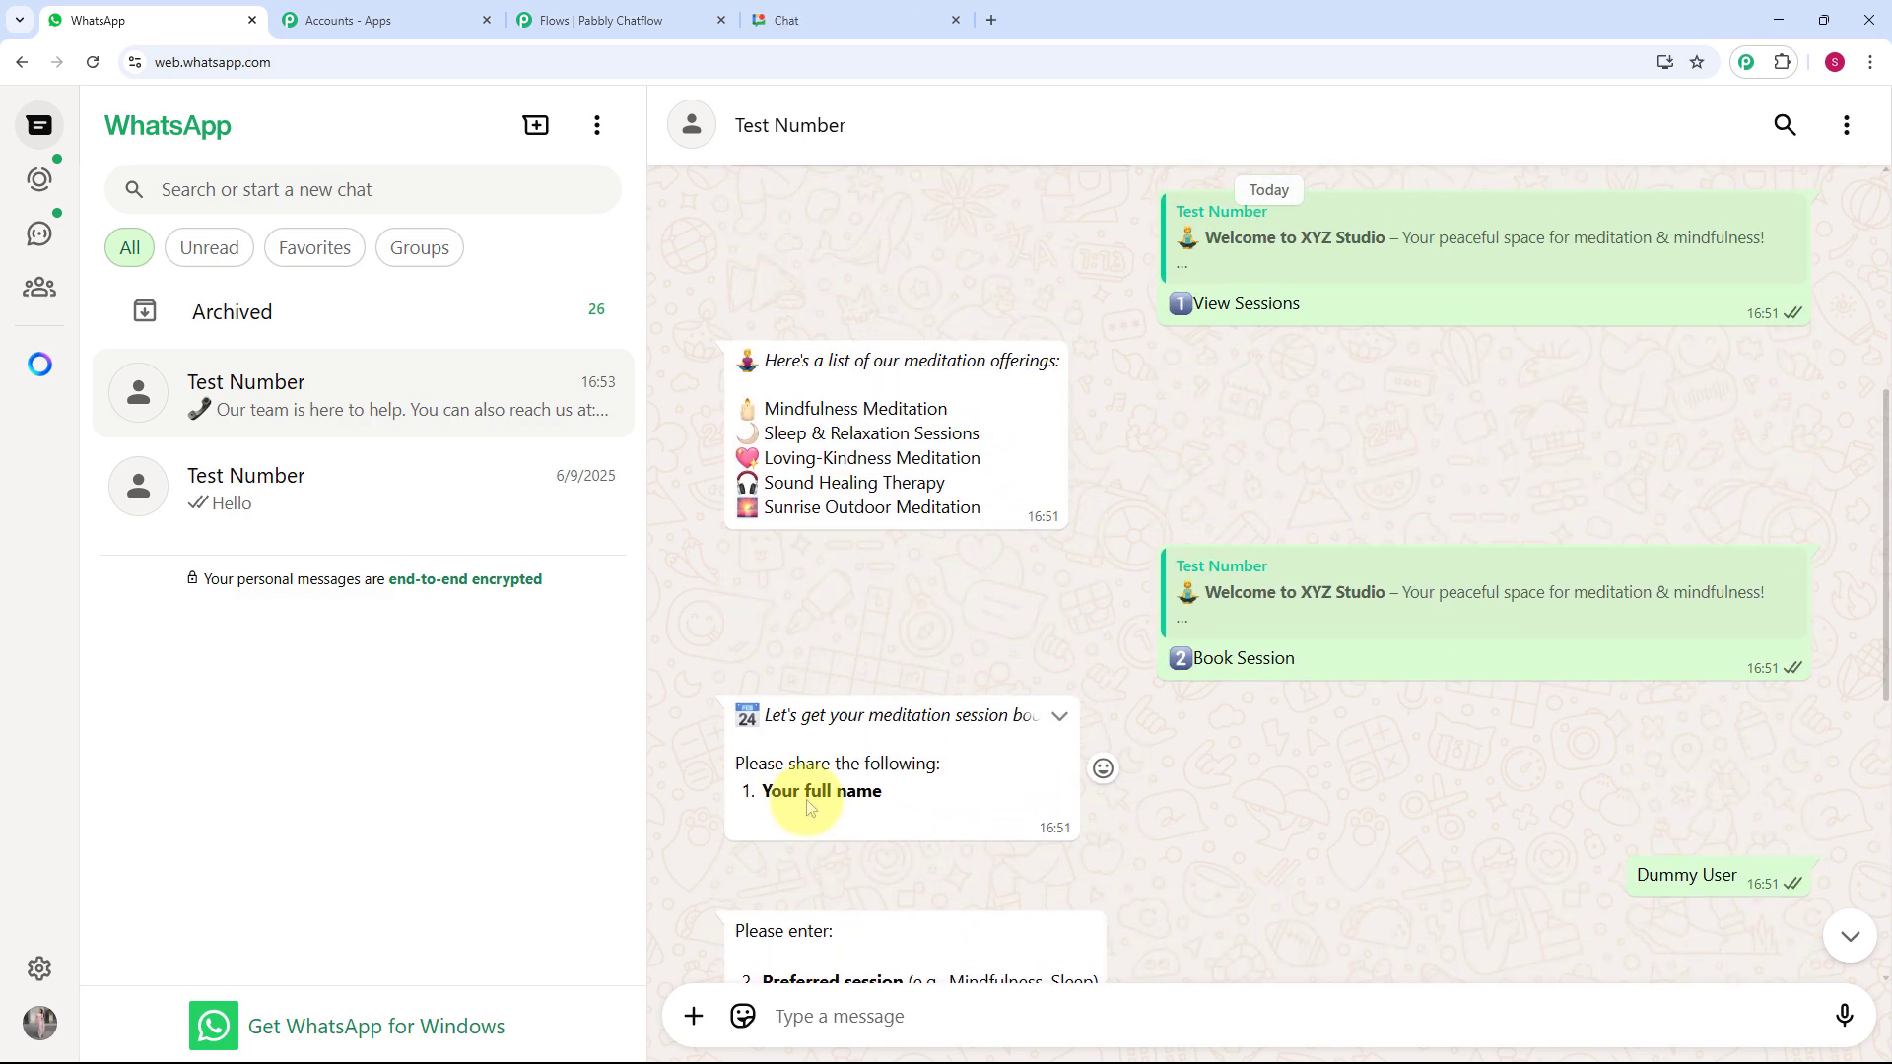
pyautogui.scroll(3, 807, 801)
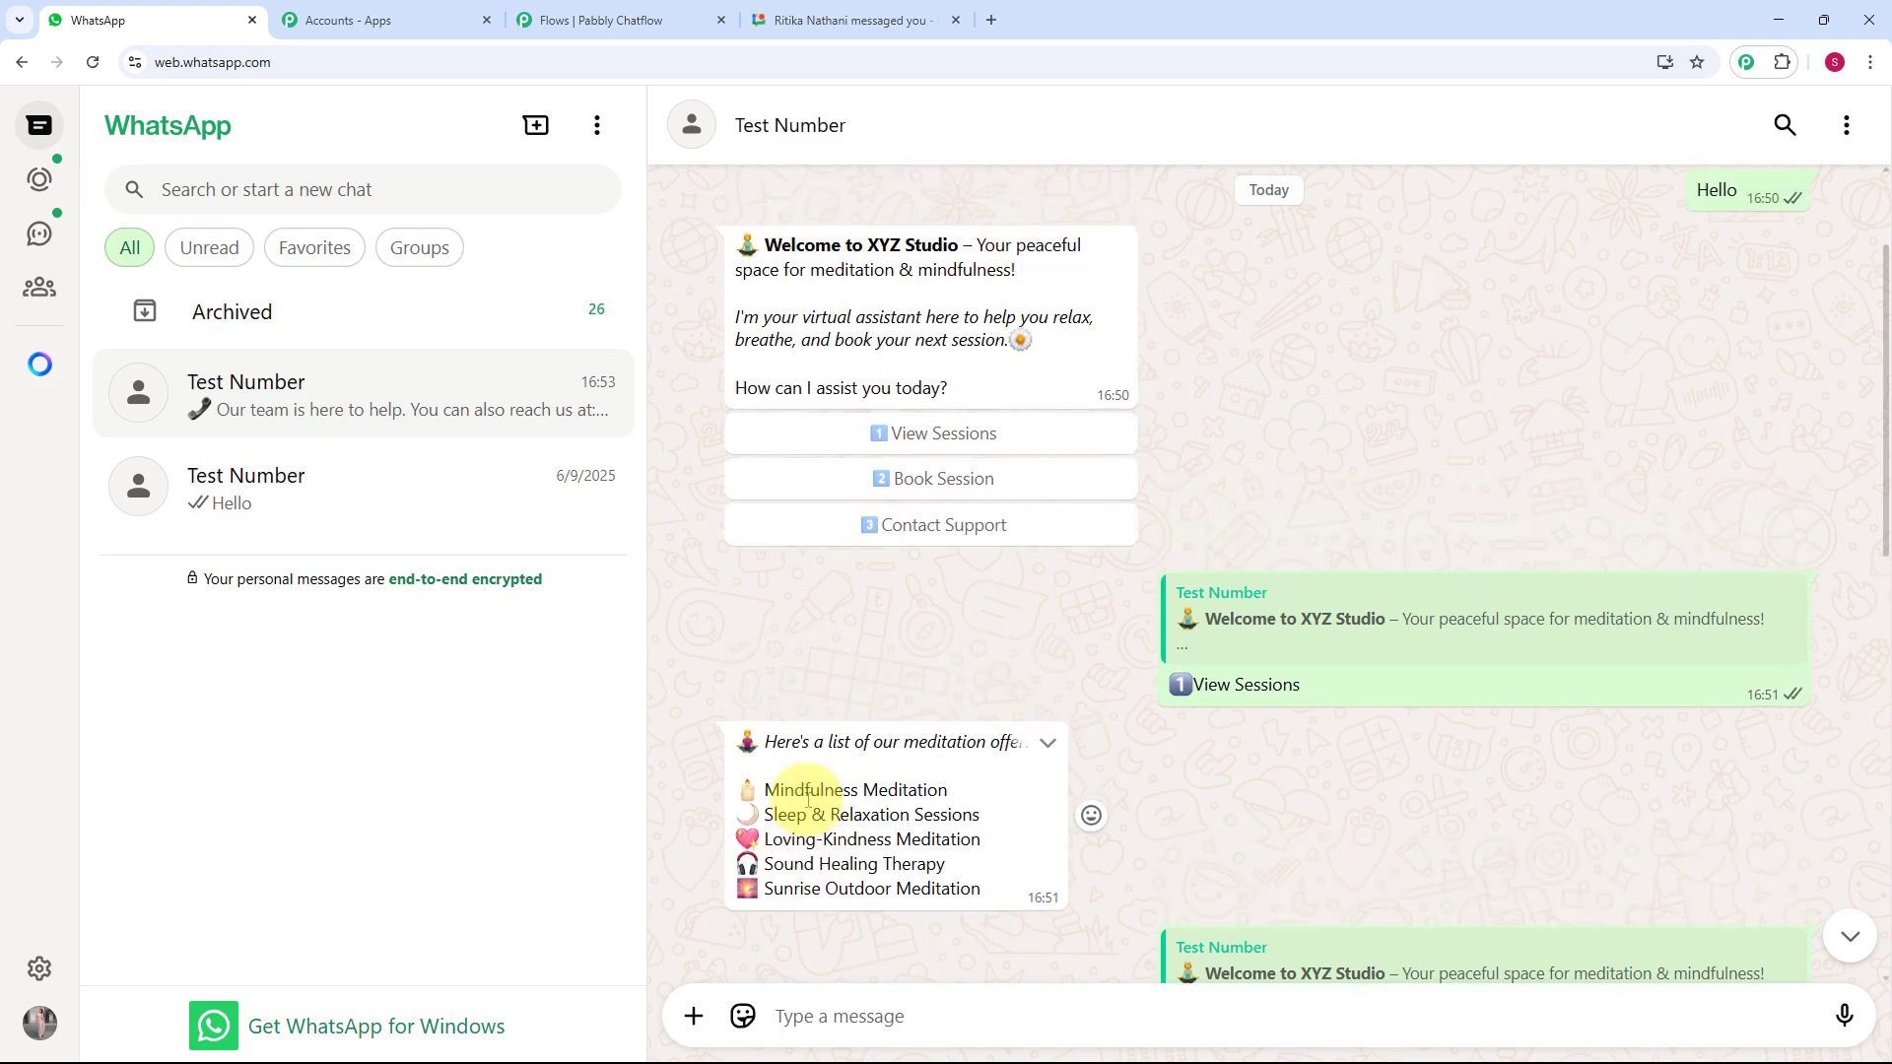
pyautogui.scroll(2, 807, 800)
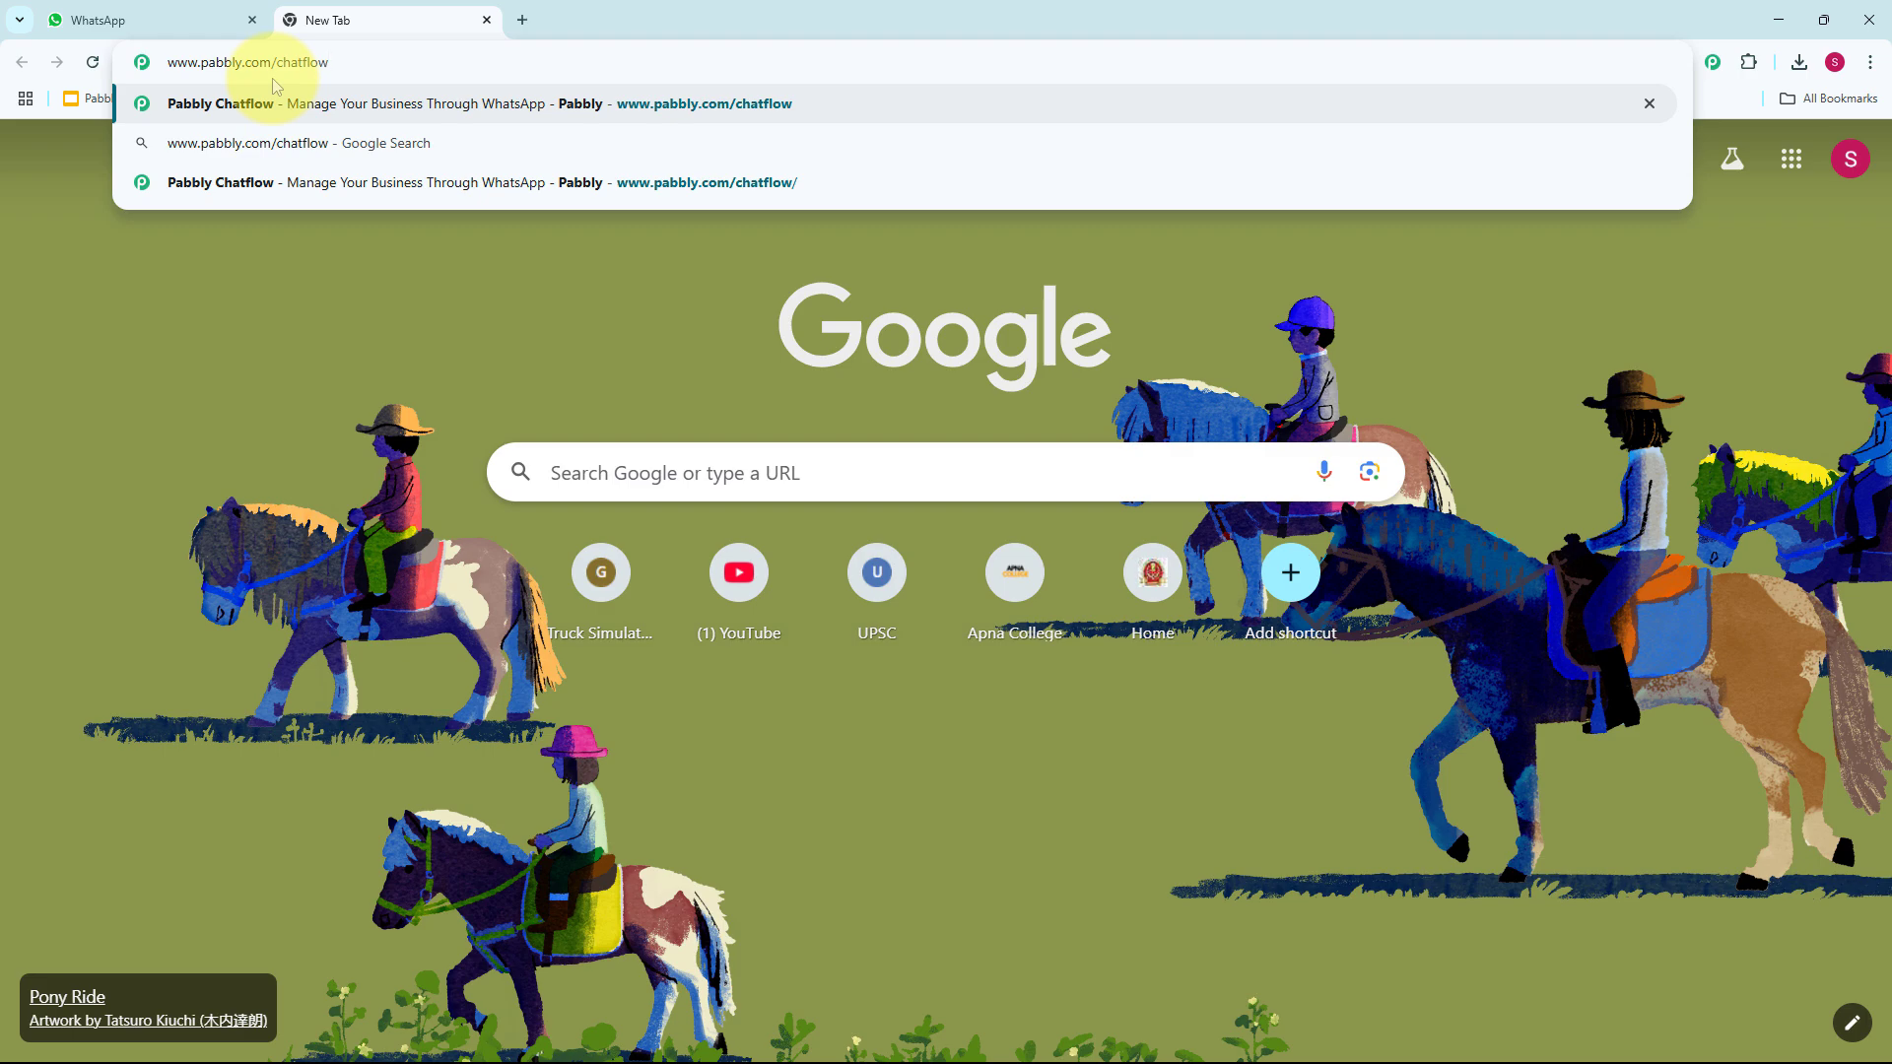
pyautogui.press('Return')
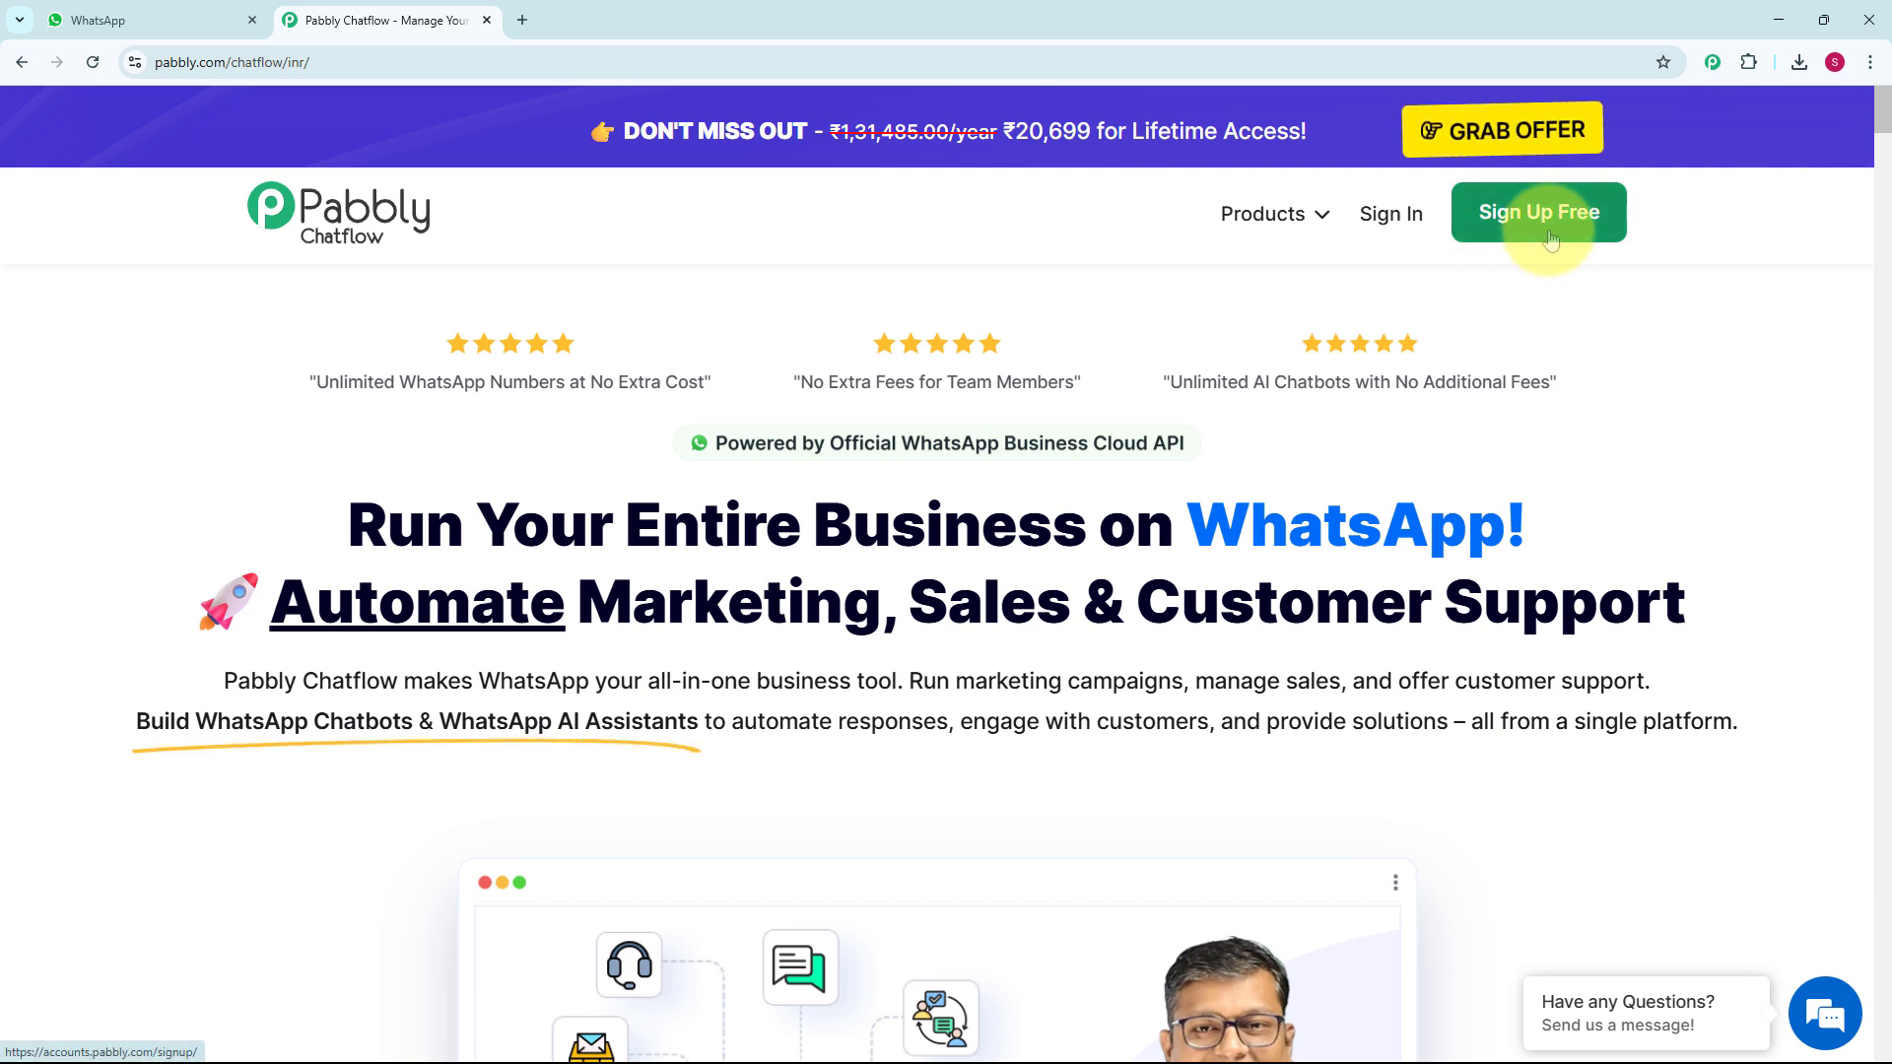
# Sign in to Pabbly and launch Pabbly Chatflow from its card in the apps list.
pyautogui.click(1386, 242)
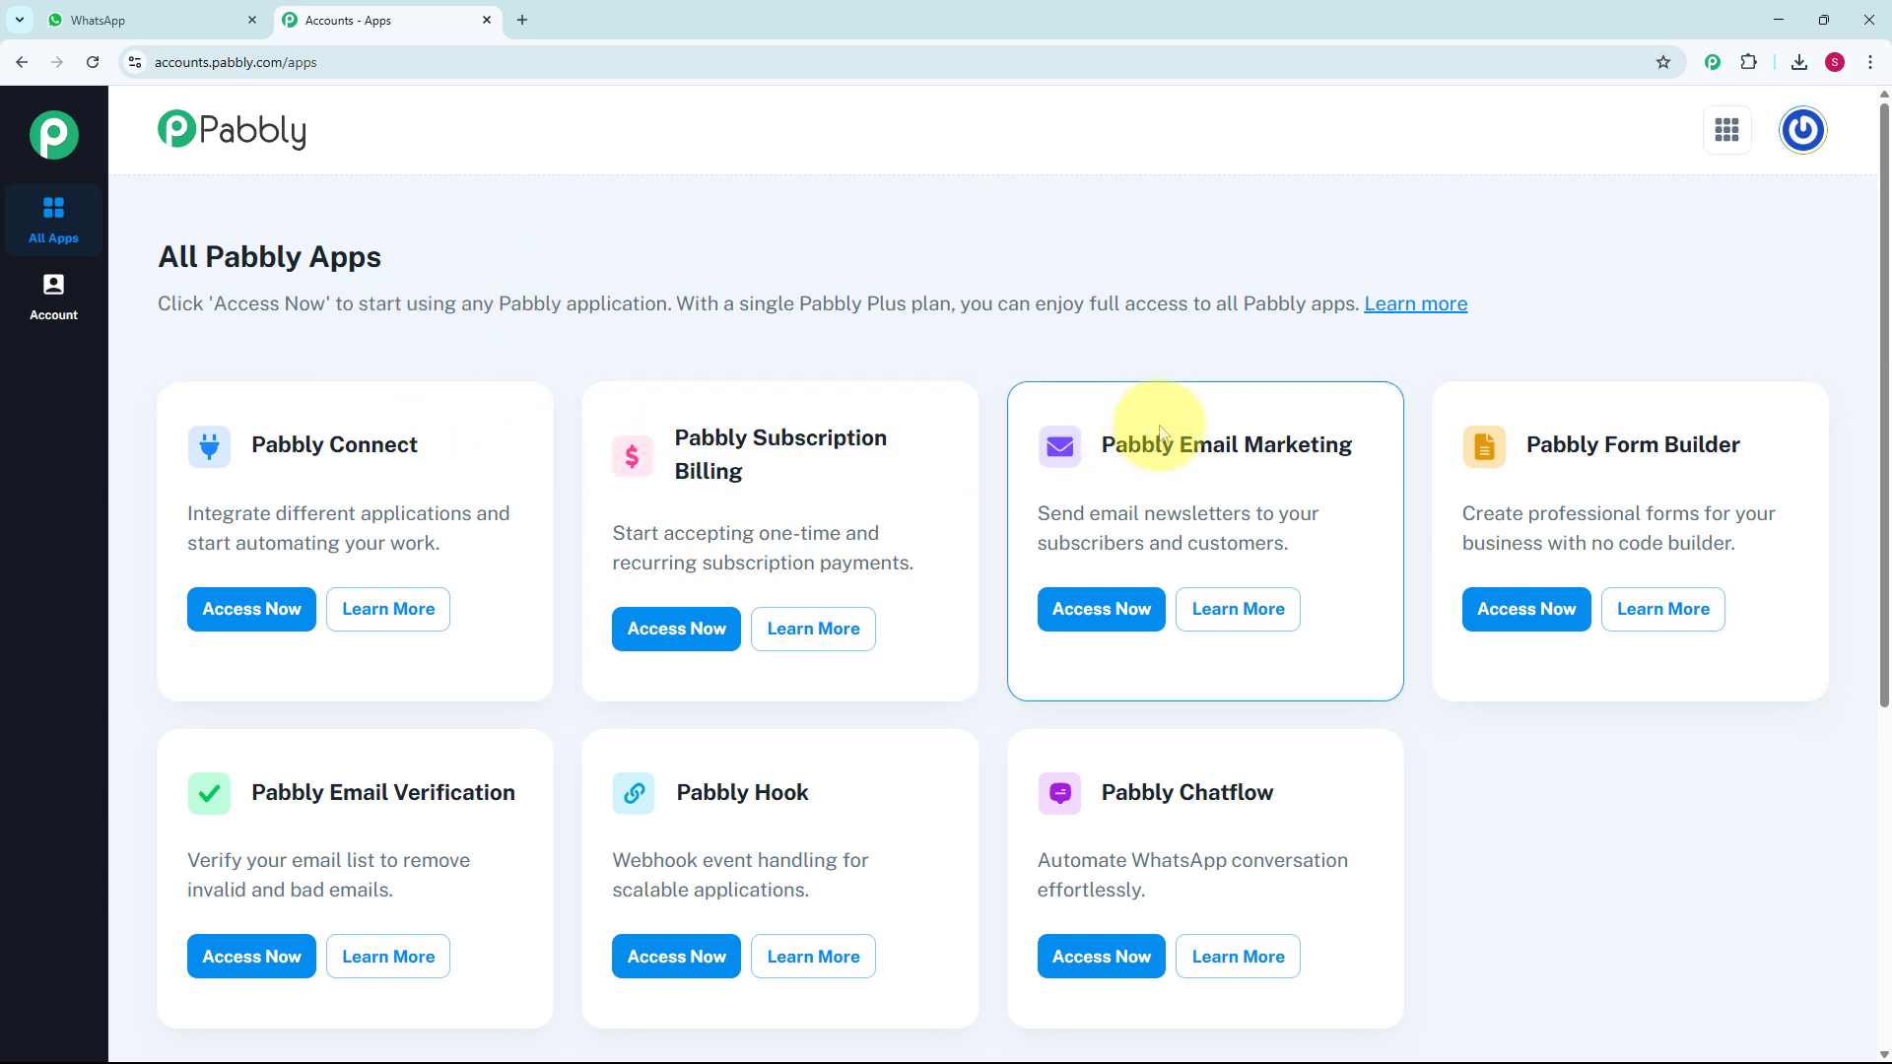
pyautogui.scroll(-2, 1120, 434)
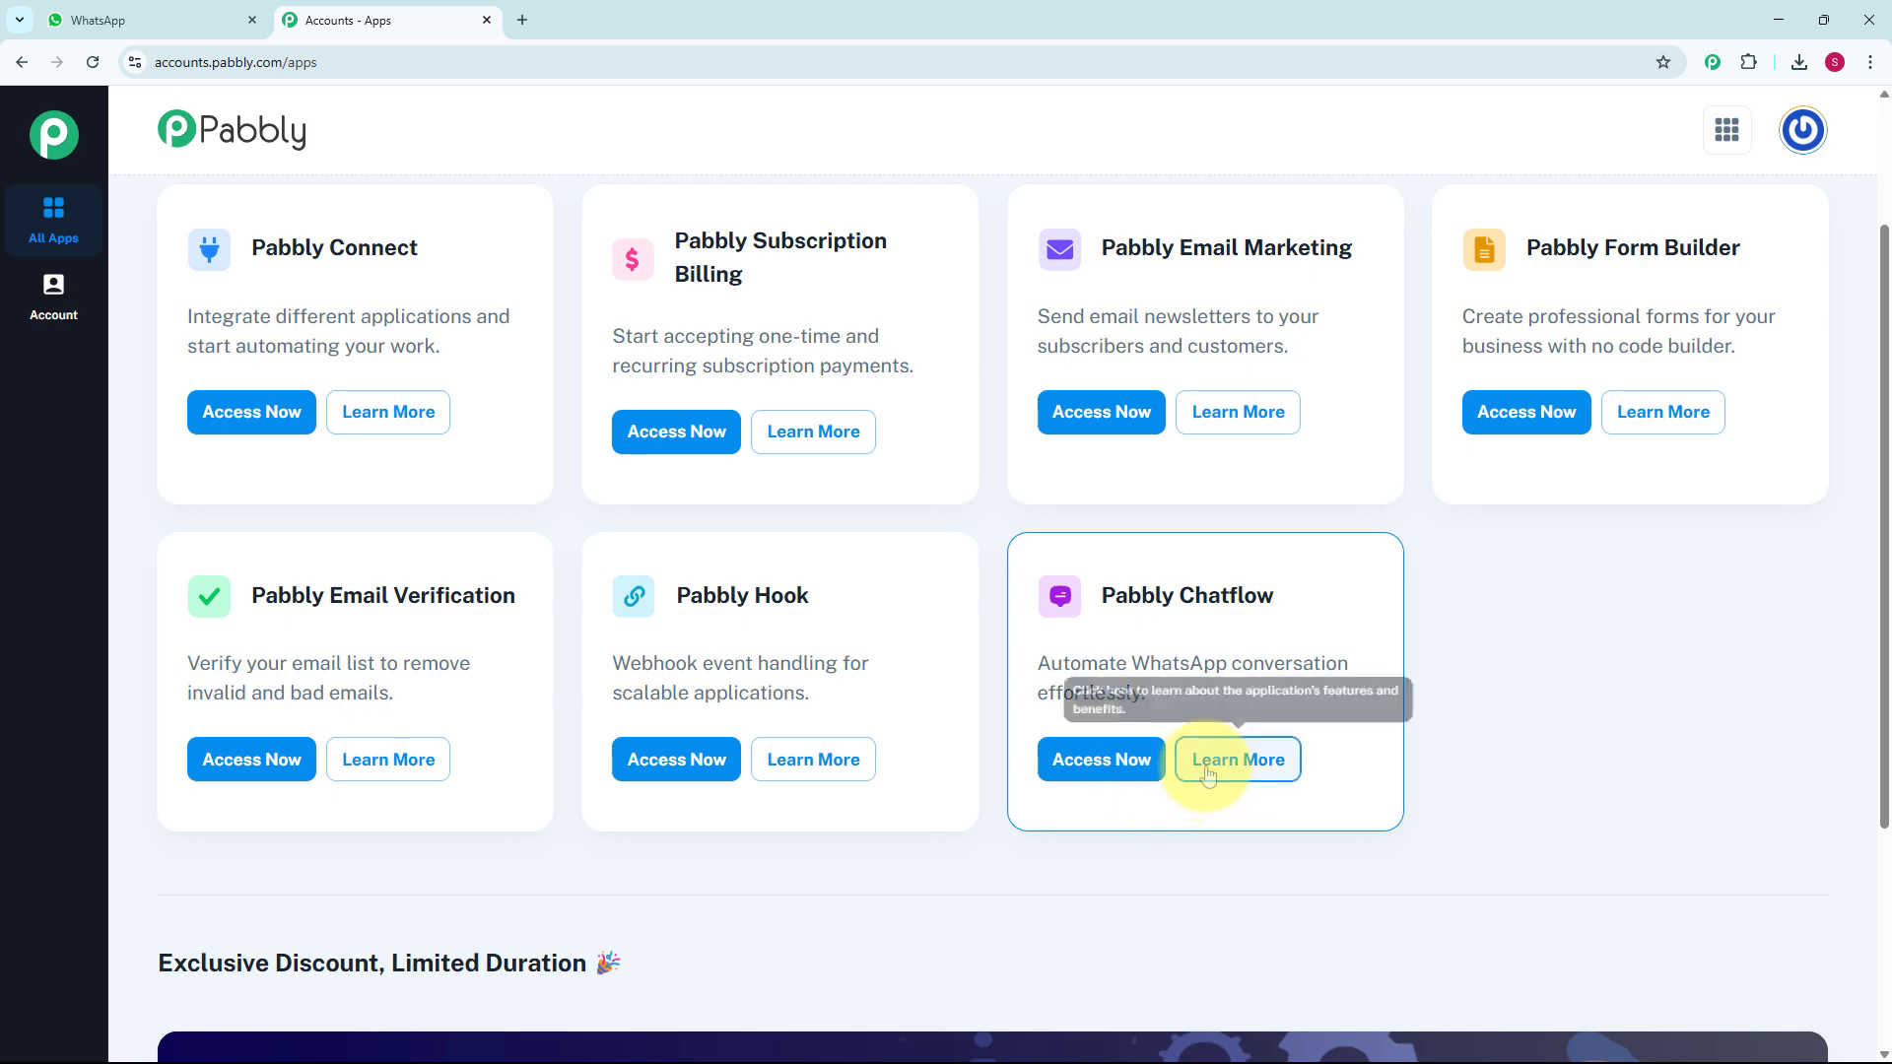
pyautogui.click(1102, 760)
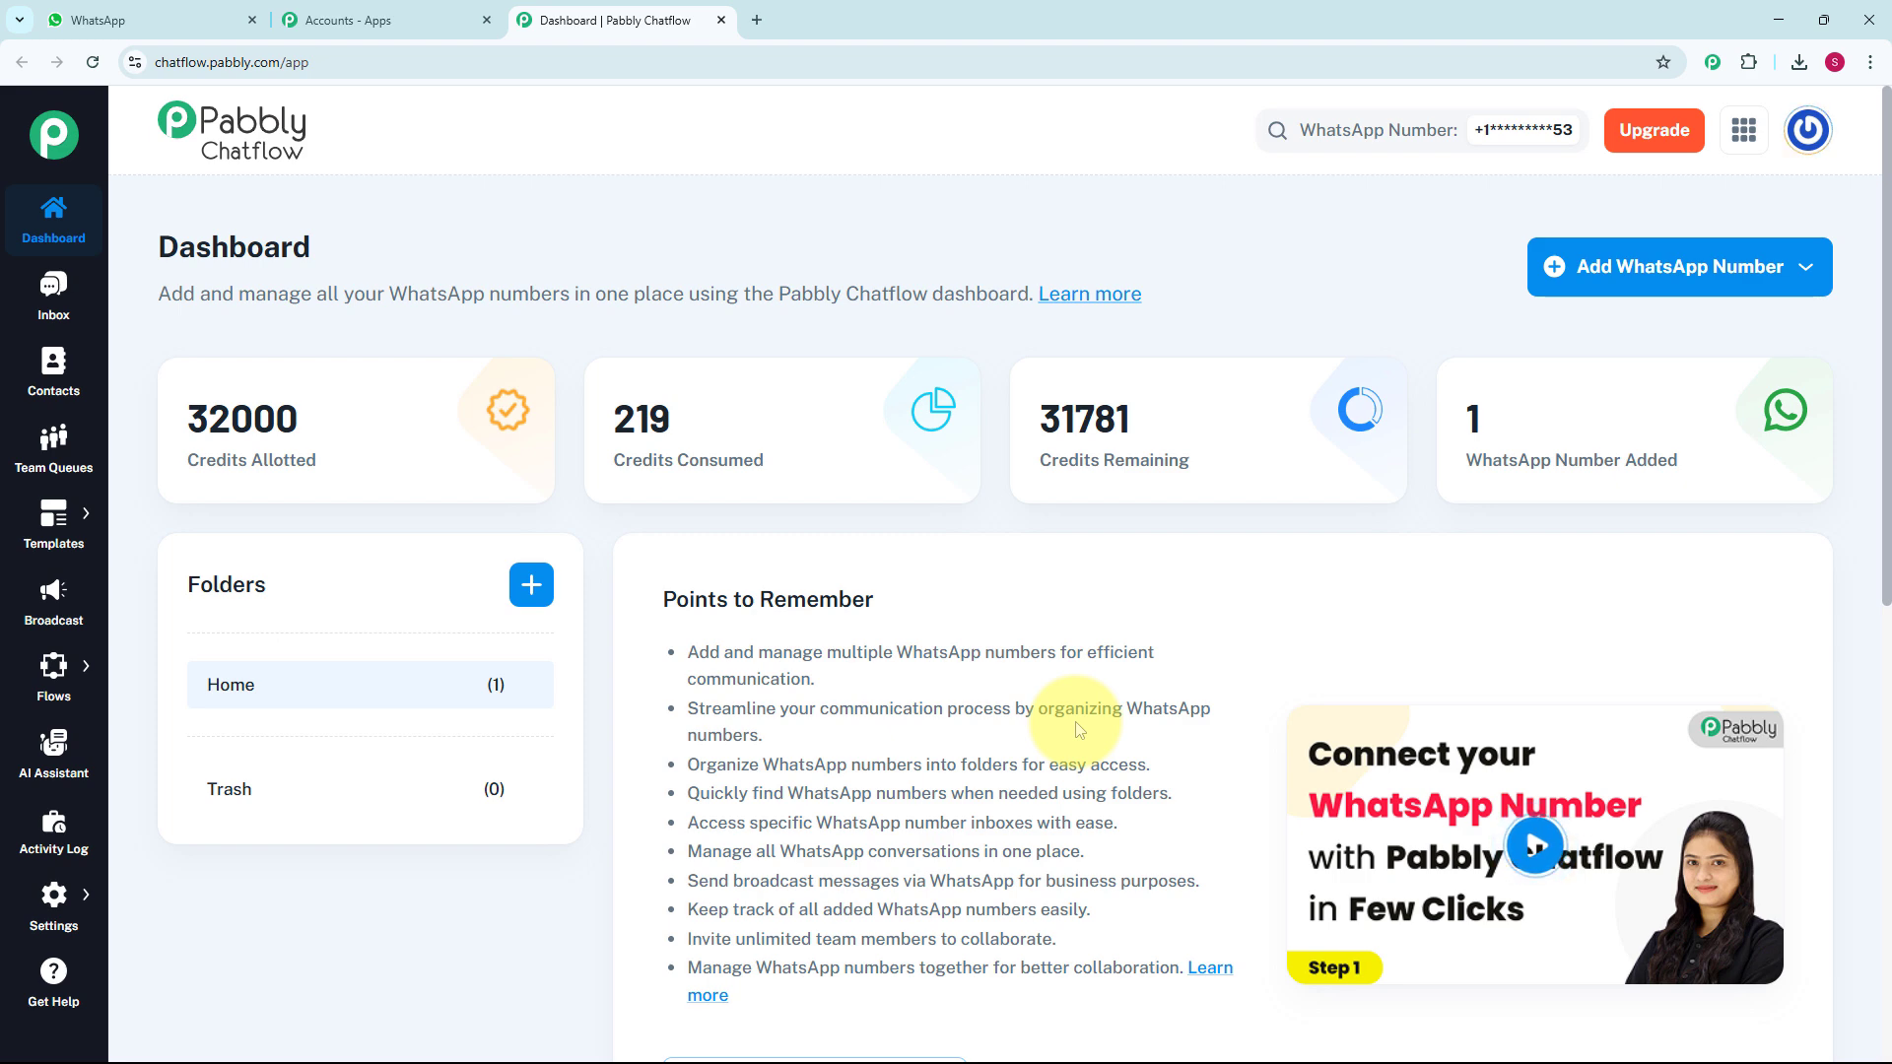
pyautogui.scroll(-5, 1084, 729)
pyautogui.scroll(-4, 1084, 727)
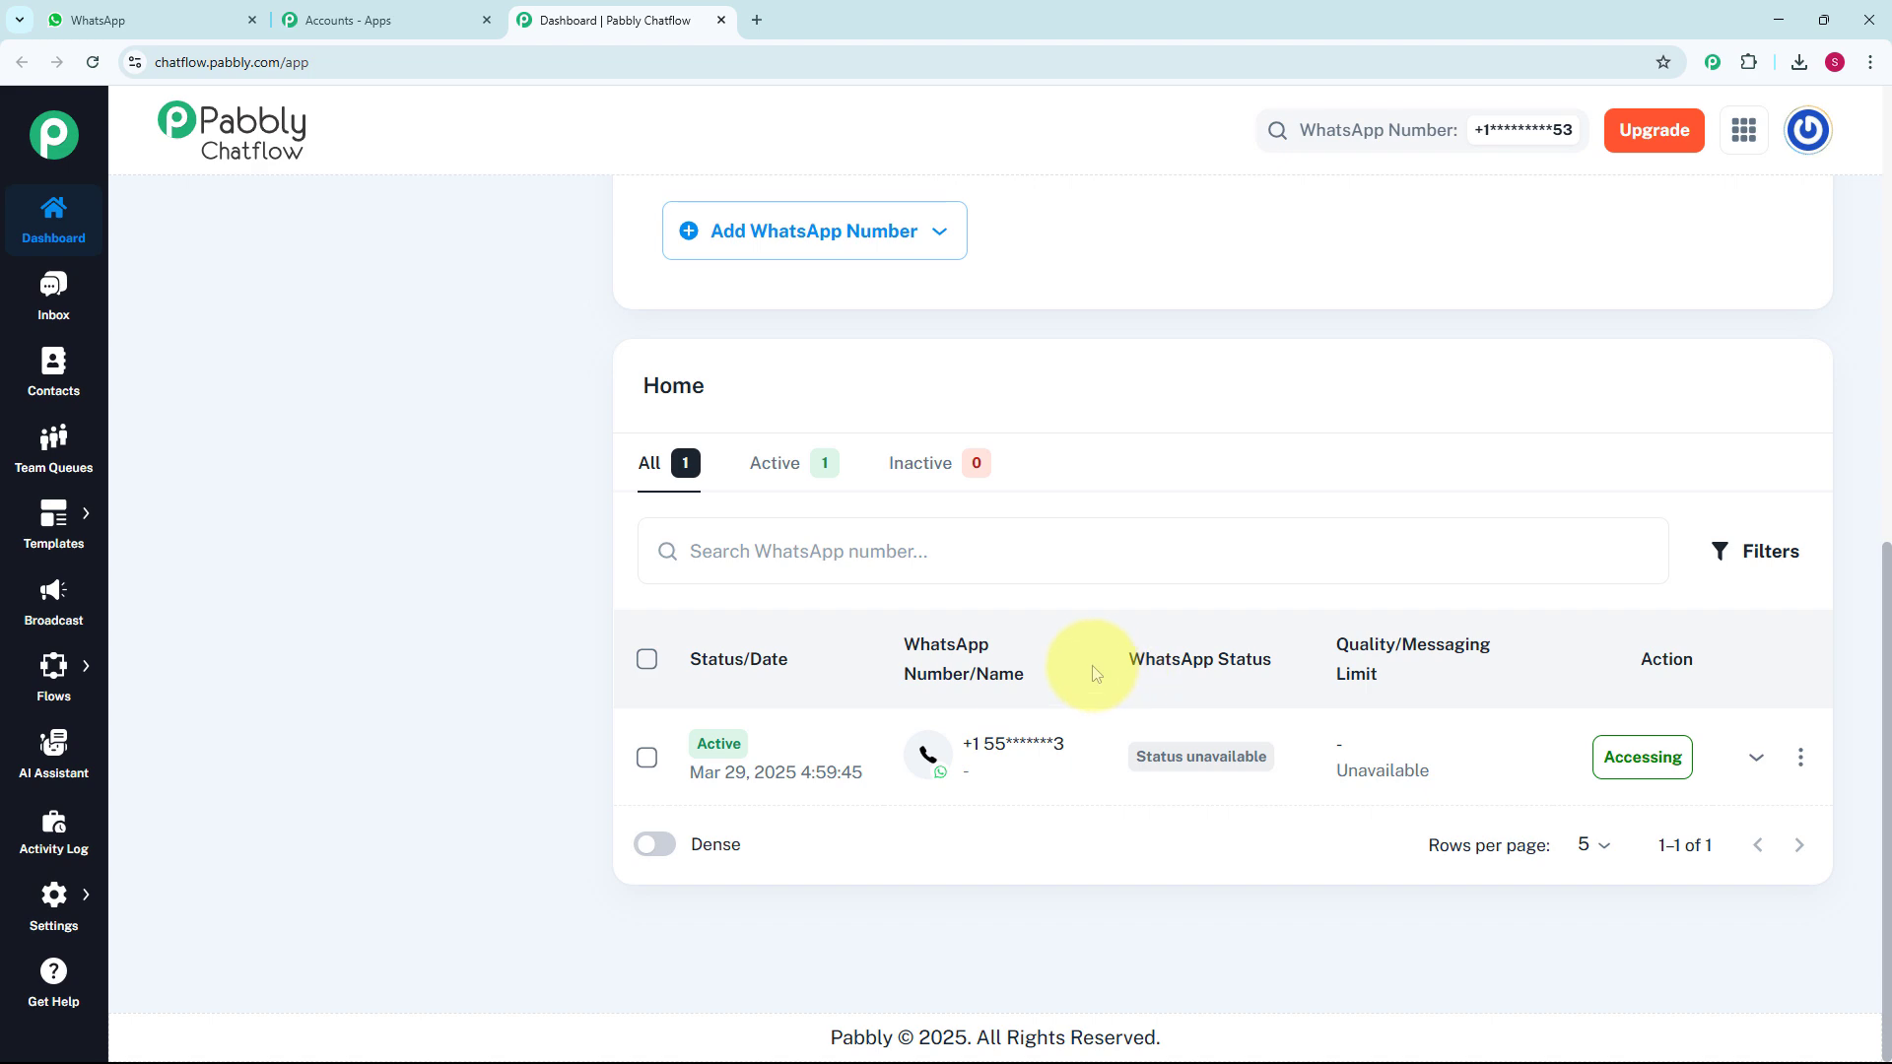
pyautogui.scroll(8, 1092, 665)
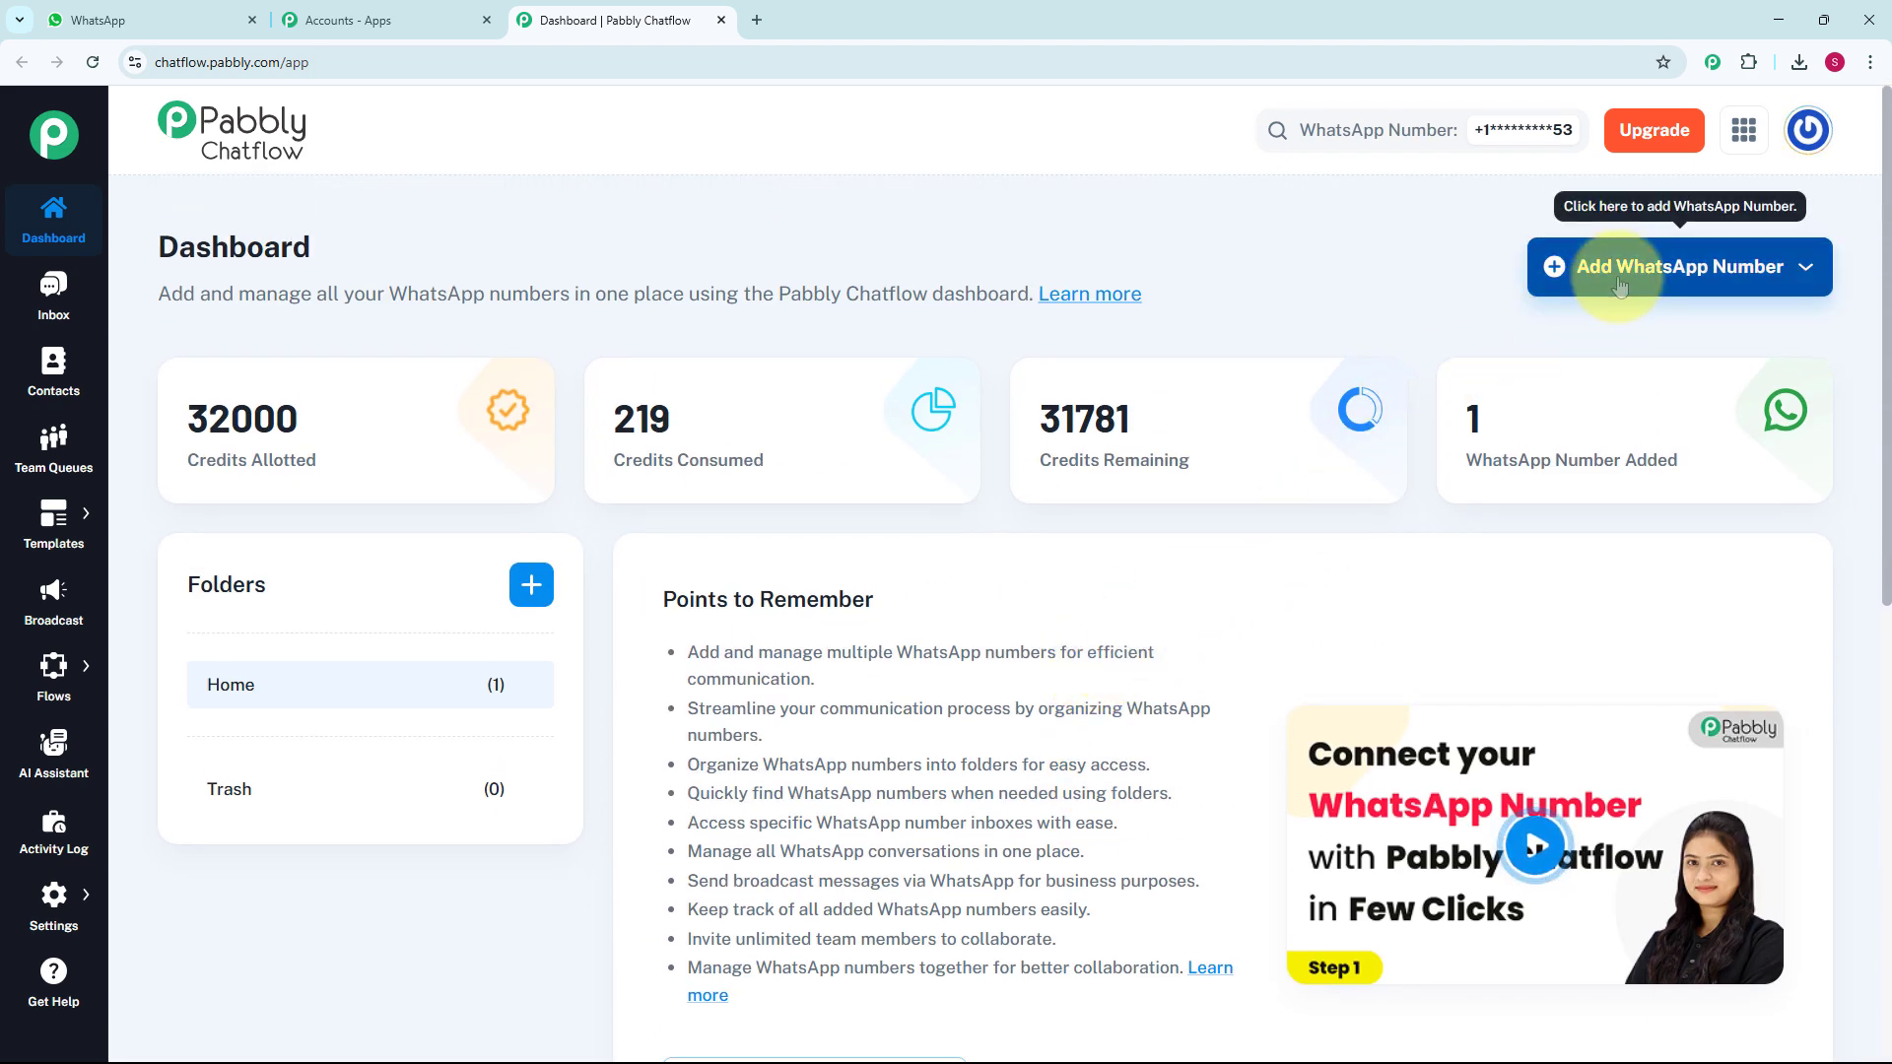
pyautogui.click(1693, 283)
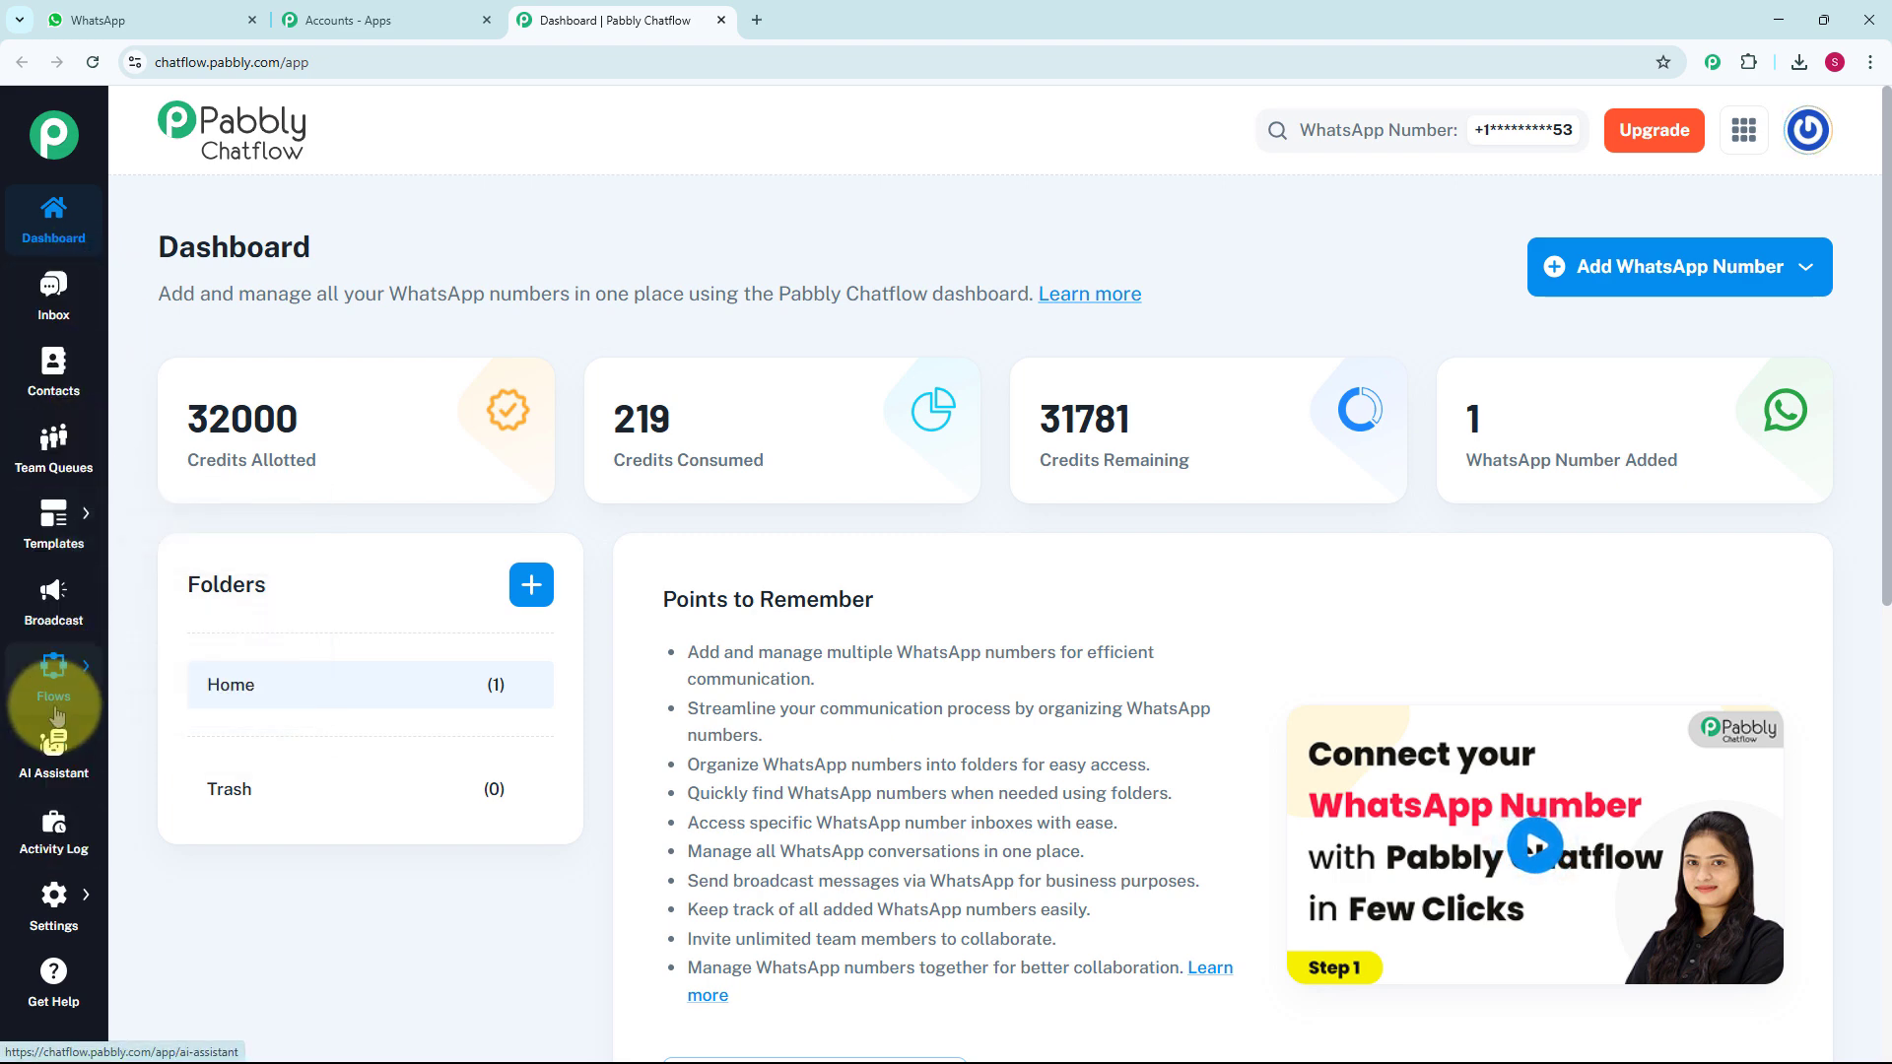
# Go to Flows from the sidebar flyout and scroll through the 66 existing flows.
pyautogui.moveTo(39, 675)
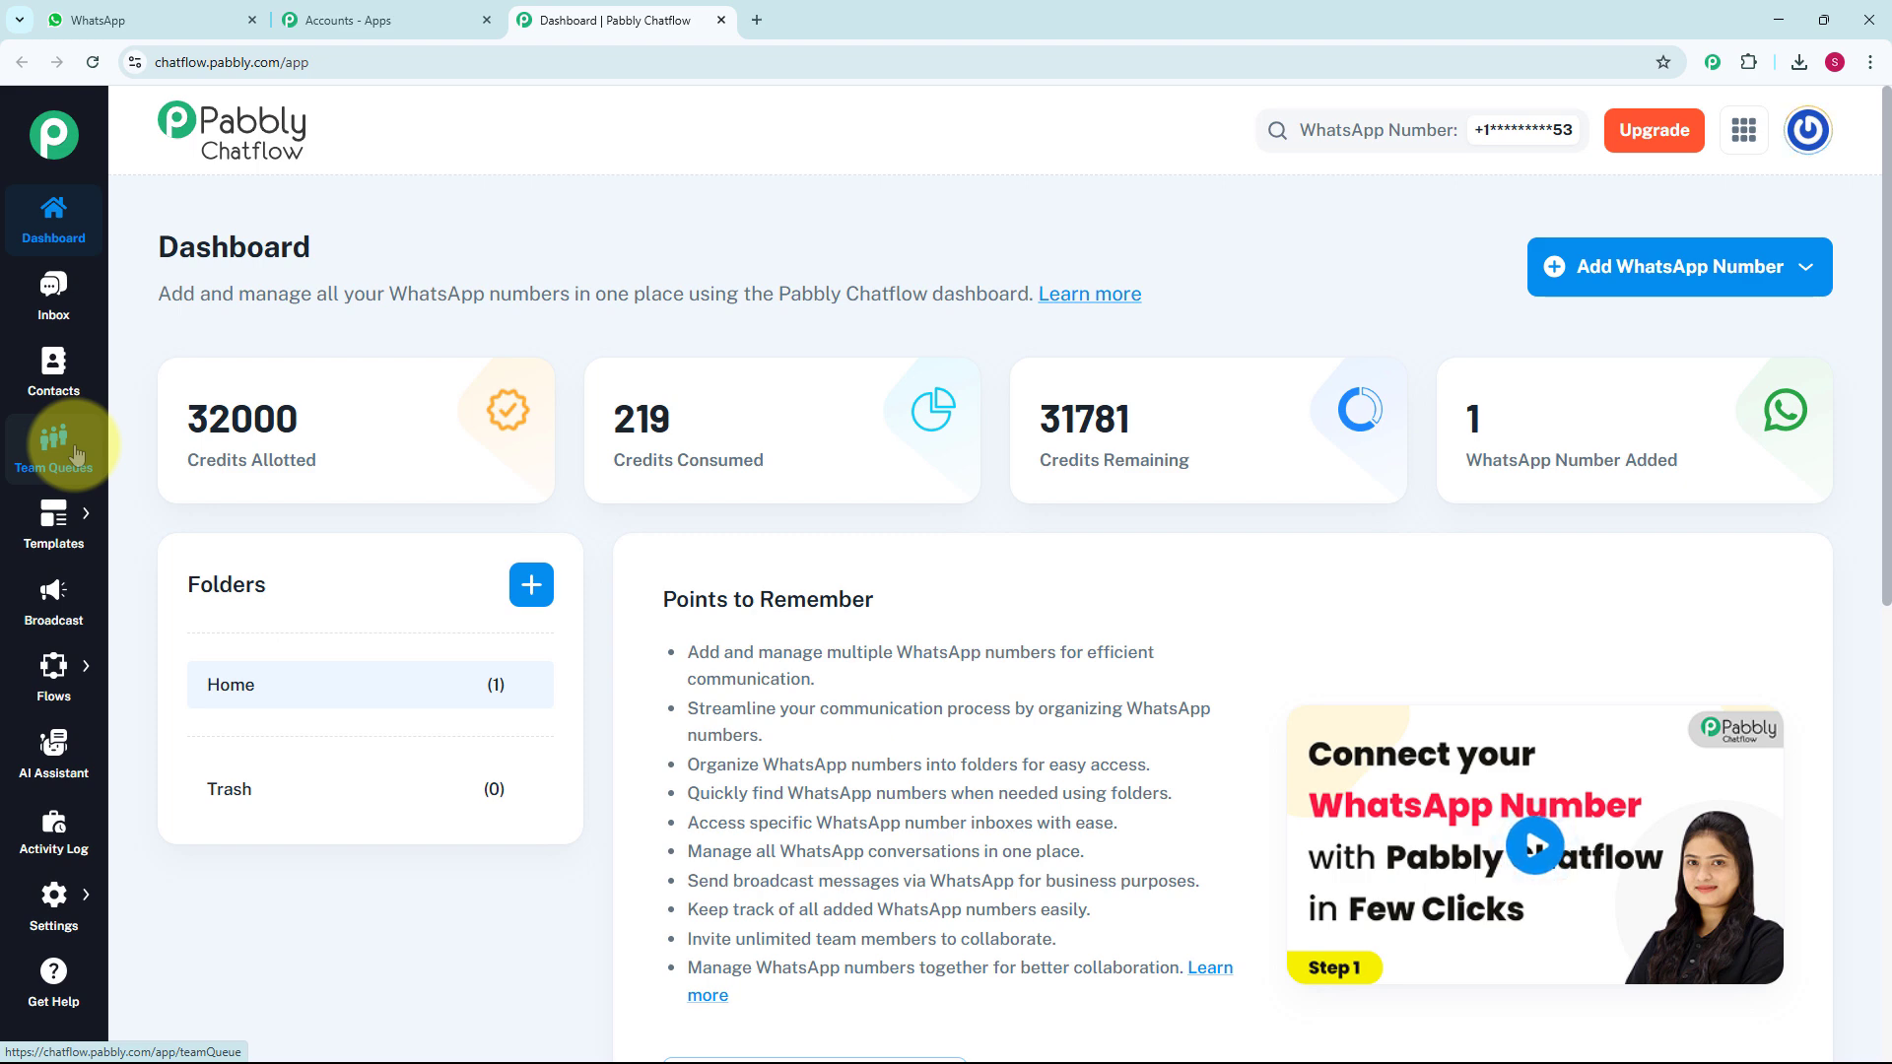
pyautogui.moveTo(58, 527)
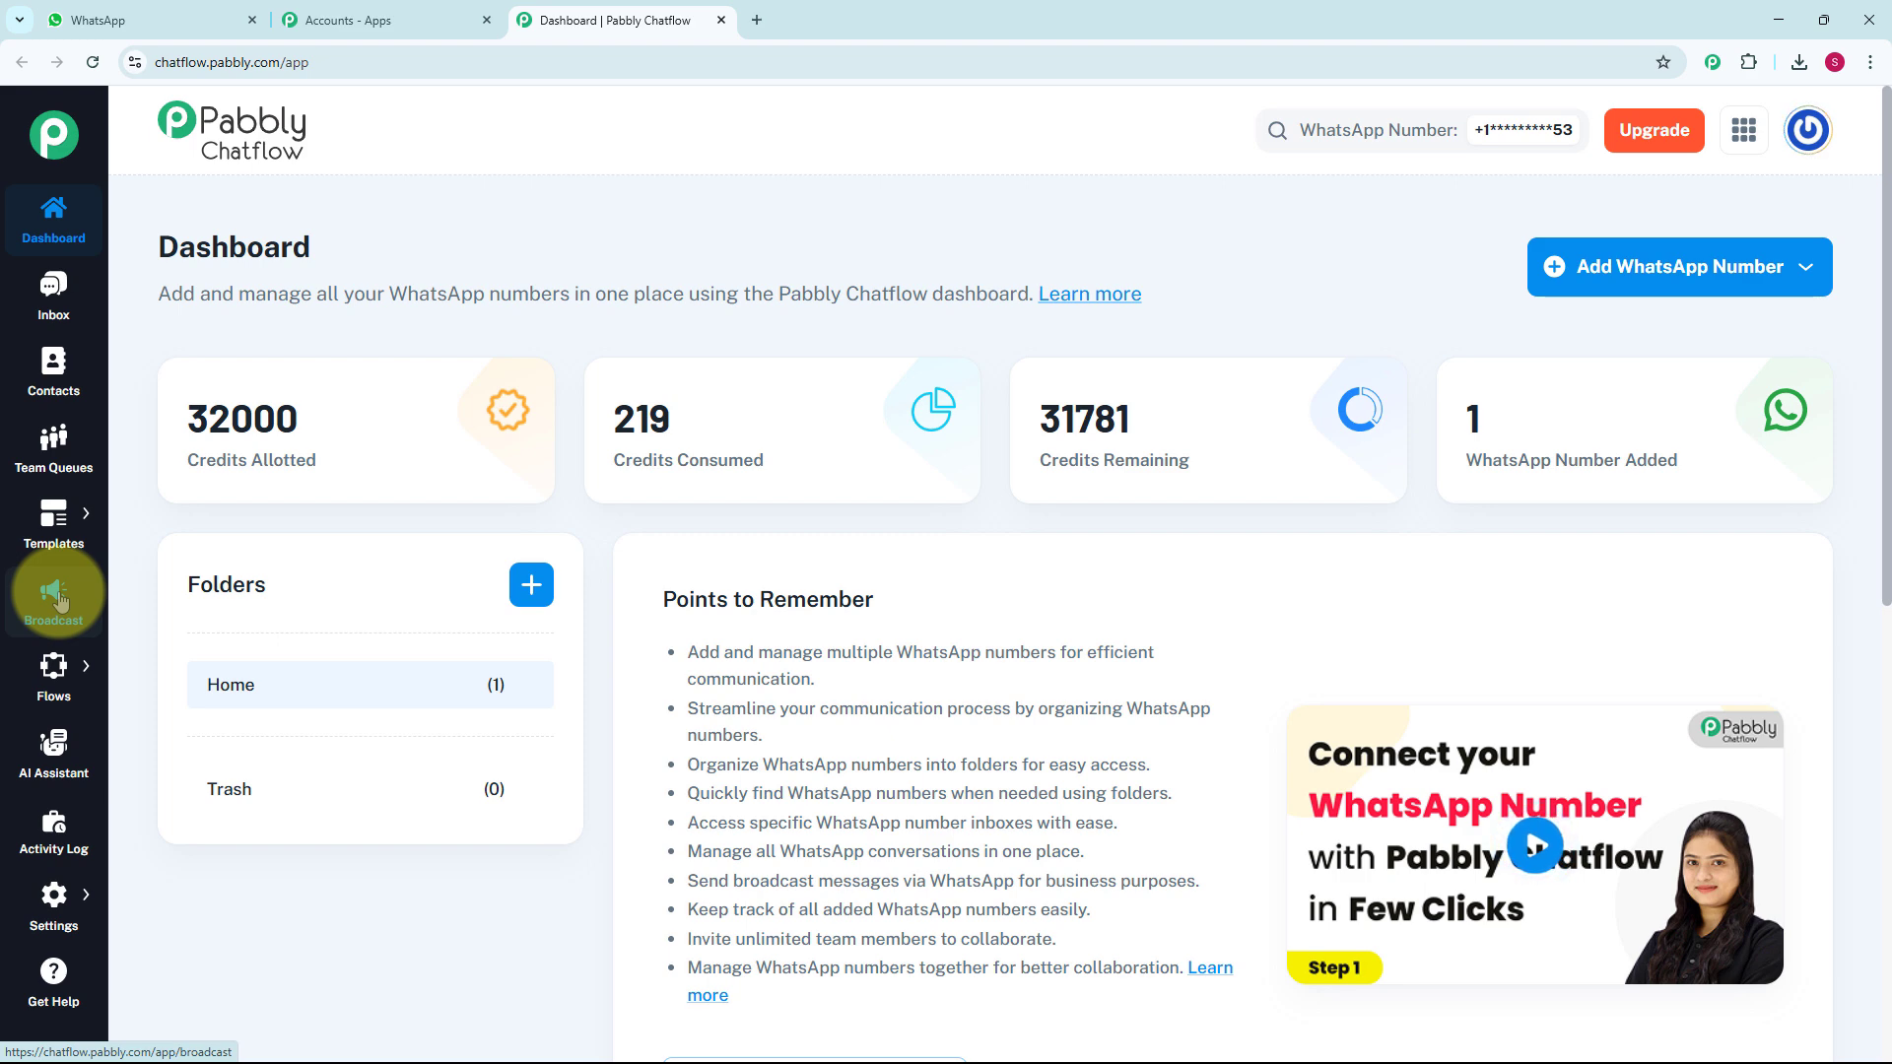
pyautogui.moveTo(60, 673)
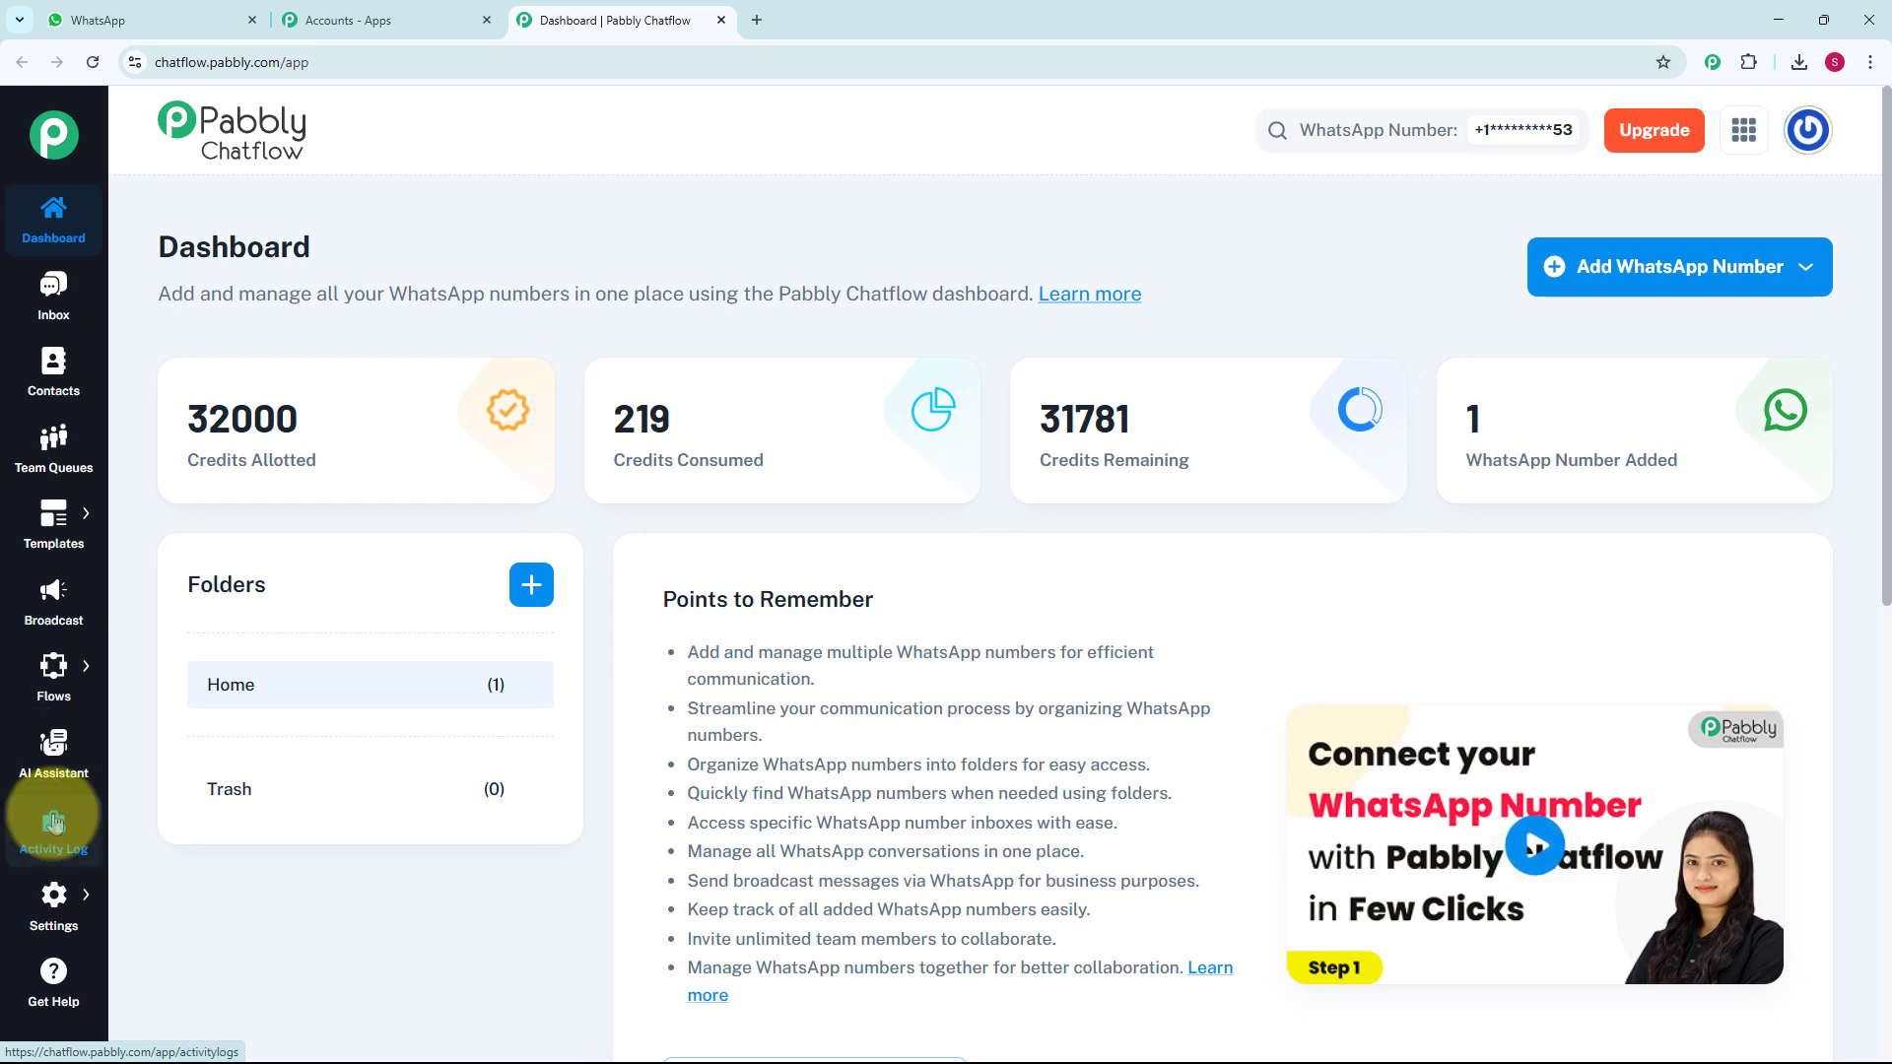
pyautogui.moveTo(59, 912)
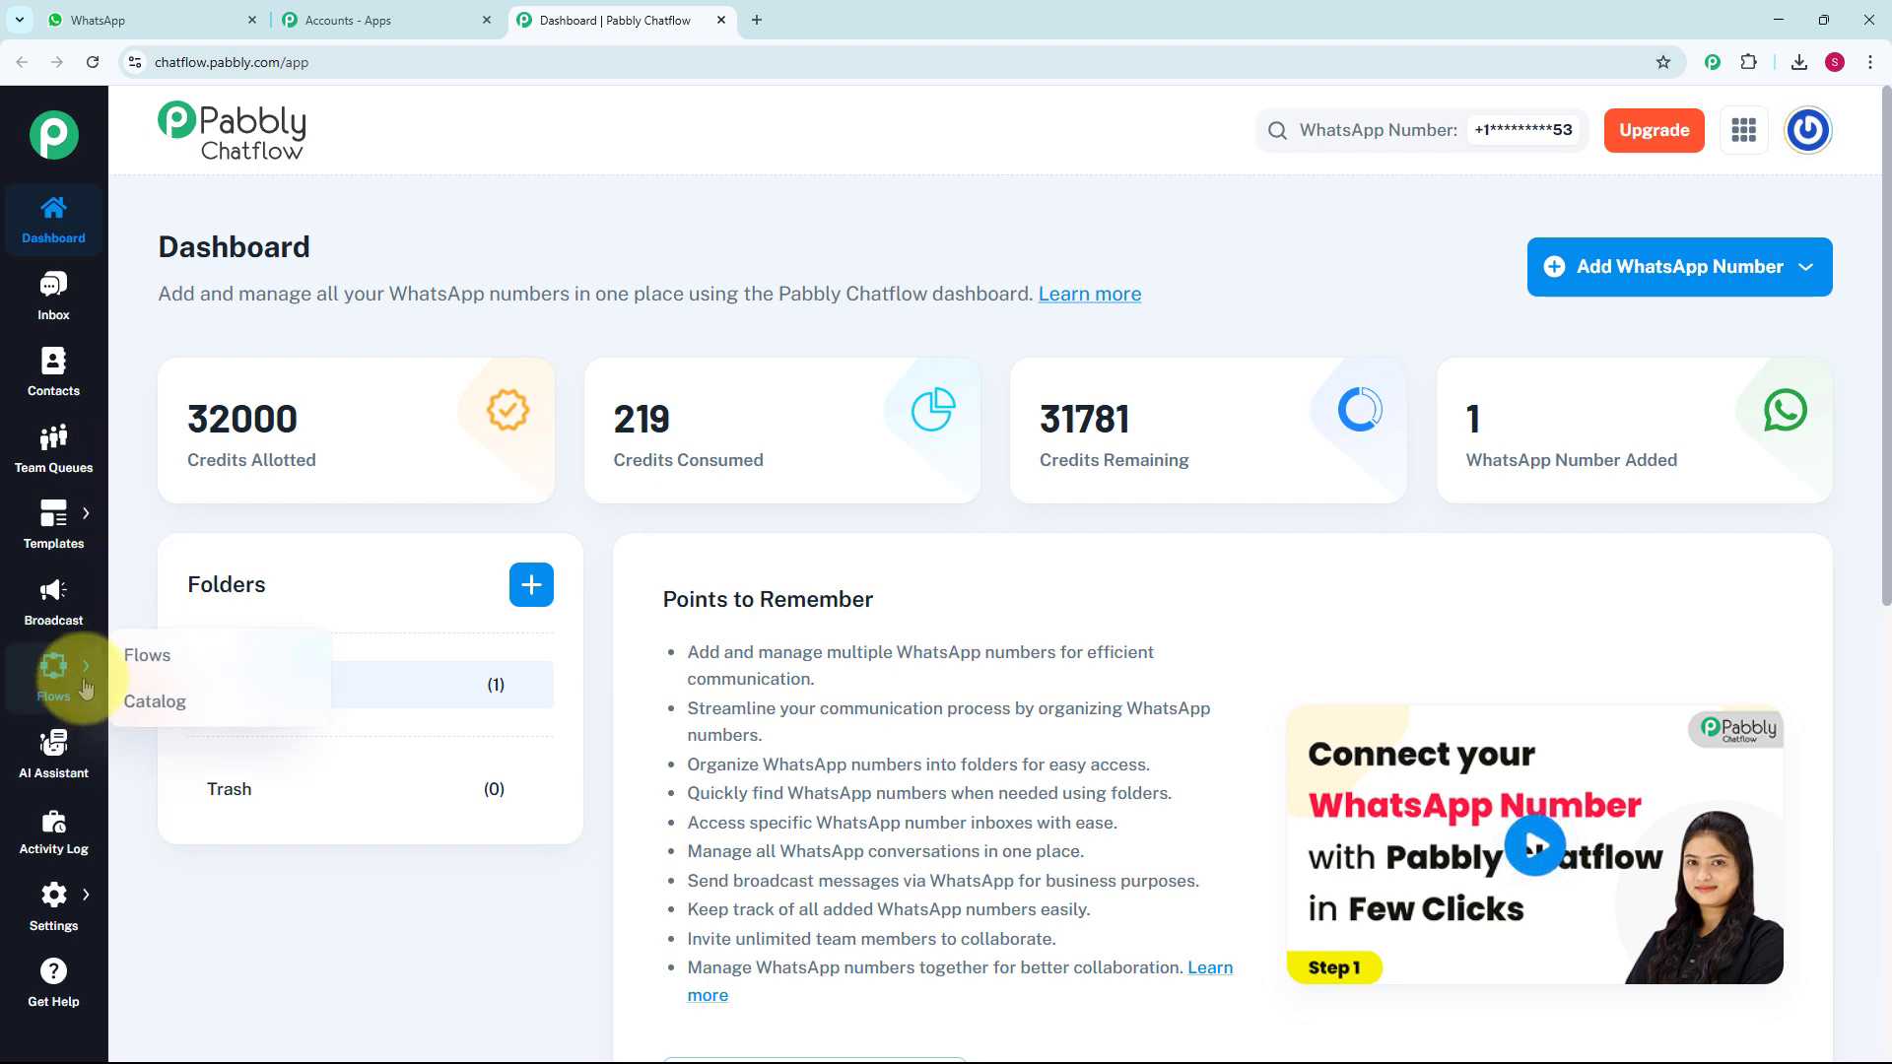
pyautogui.click(172, 650)
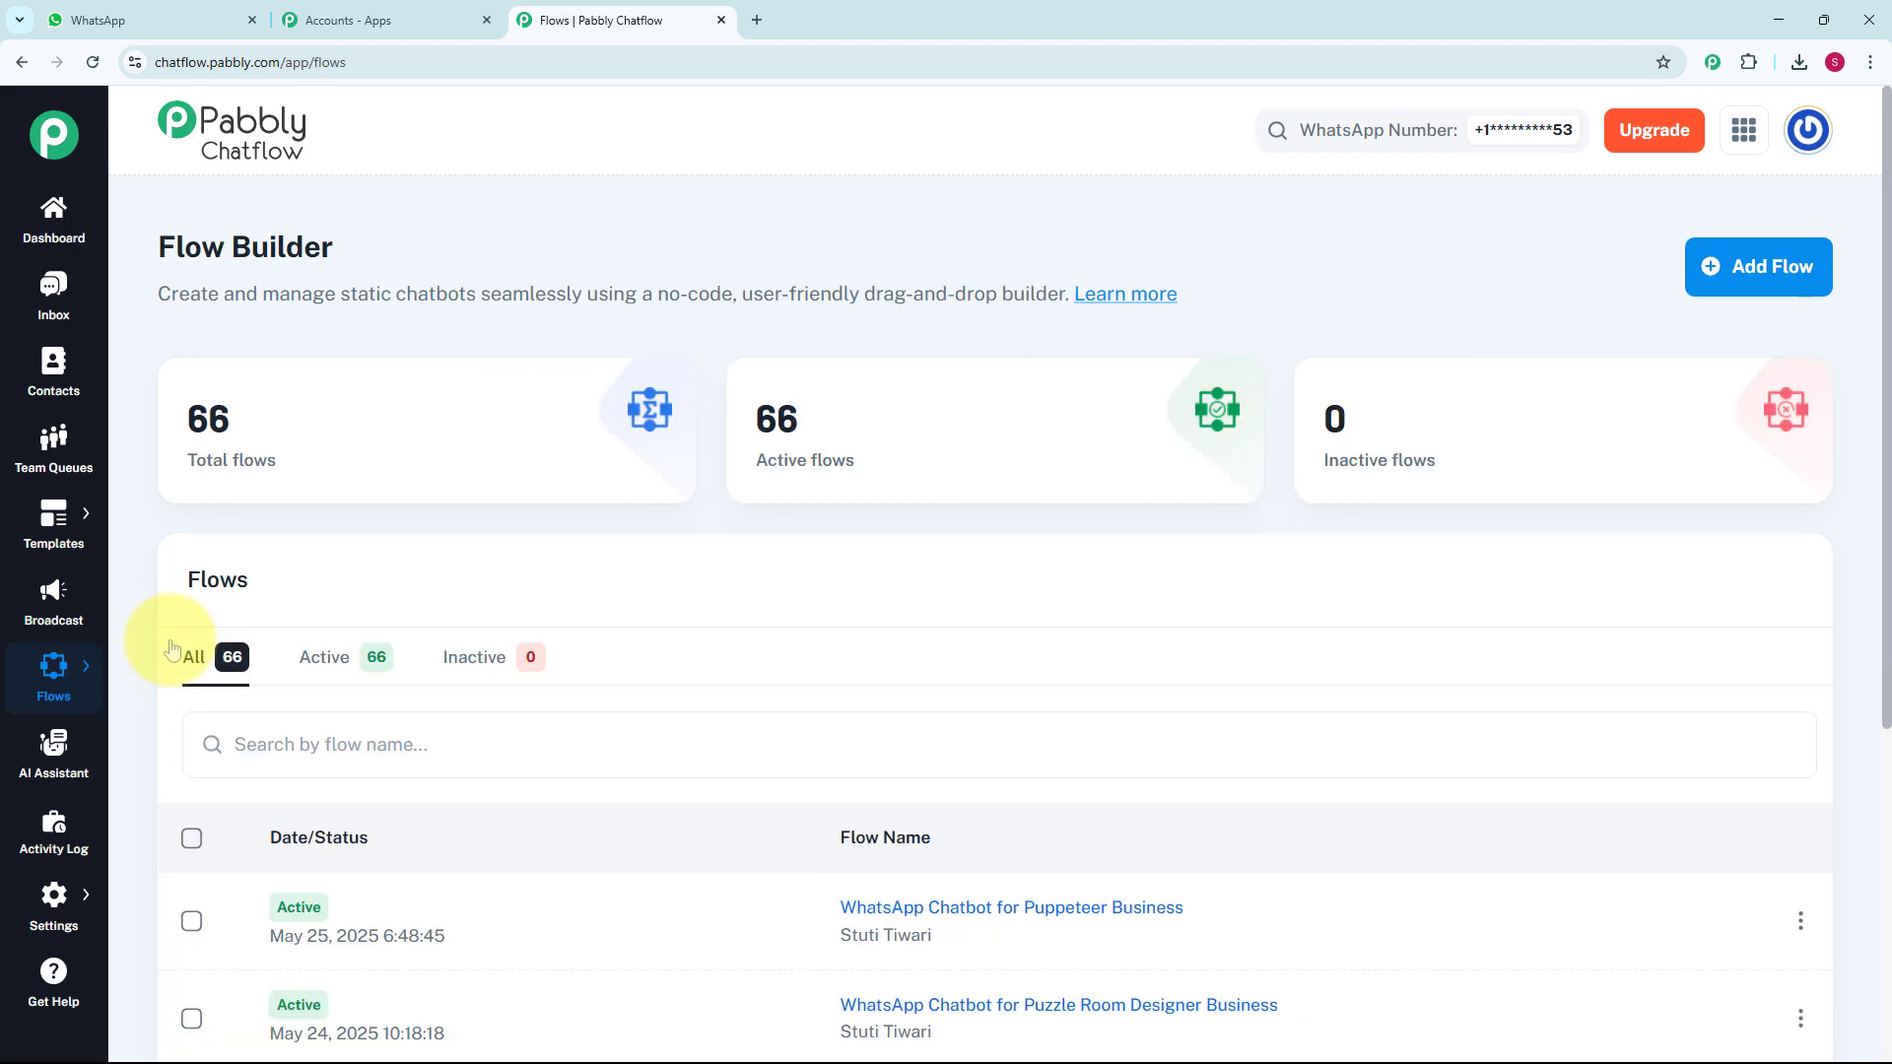
pyautogui.scroll(-5, 830, 790)
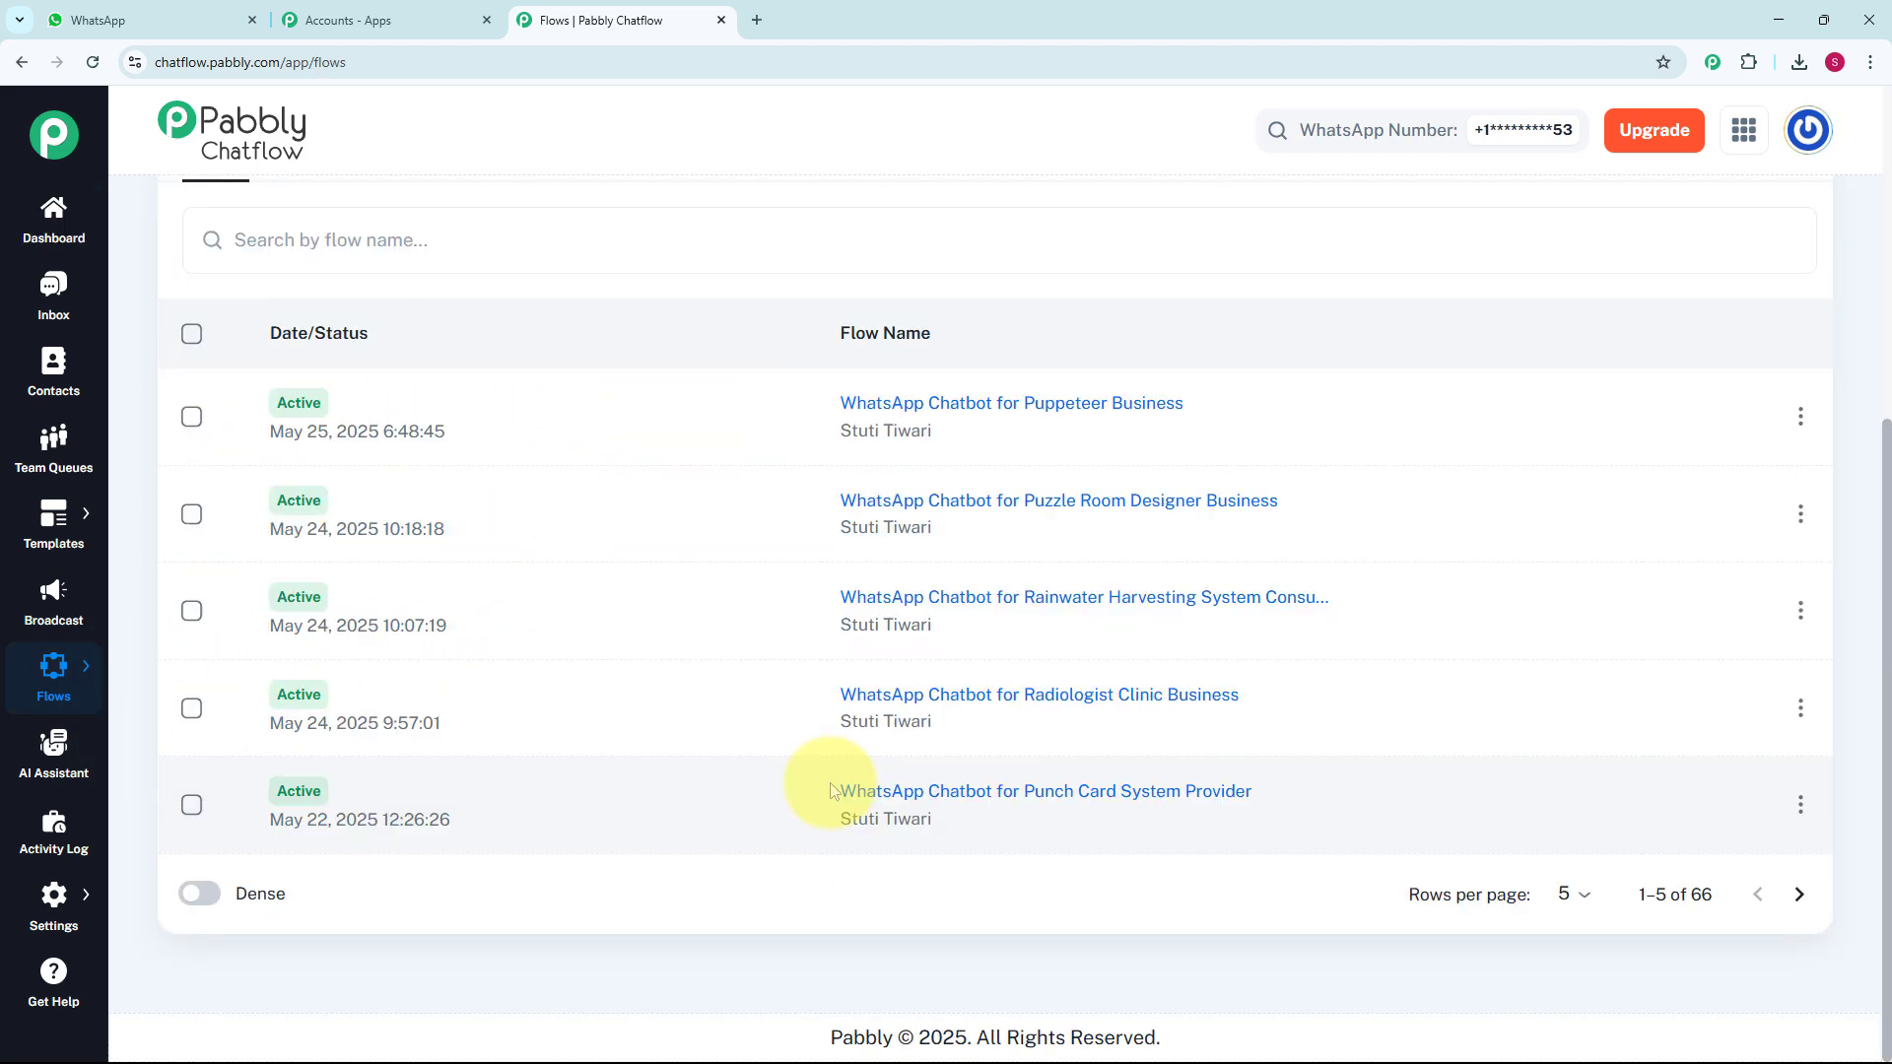
pyautogui.scroll(5, 830, 791)
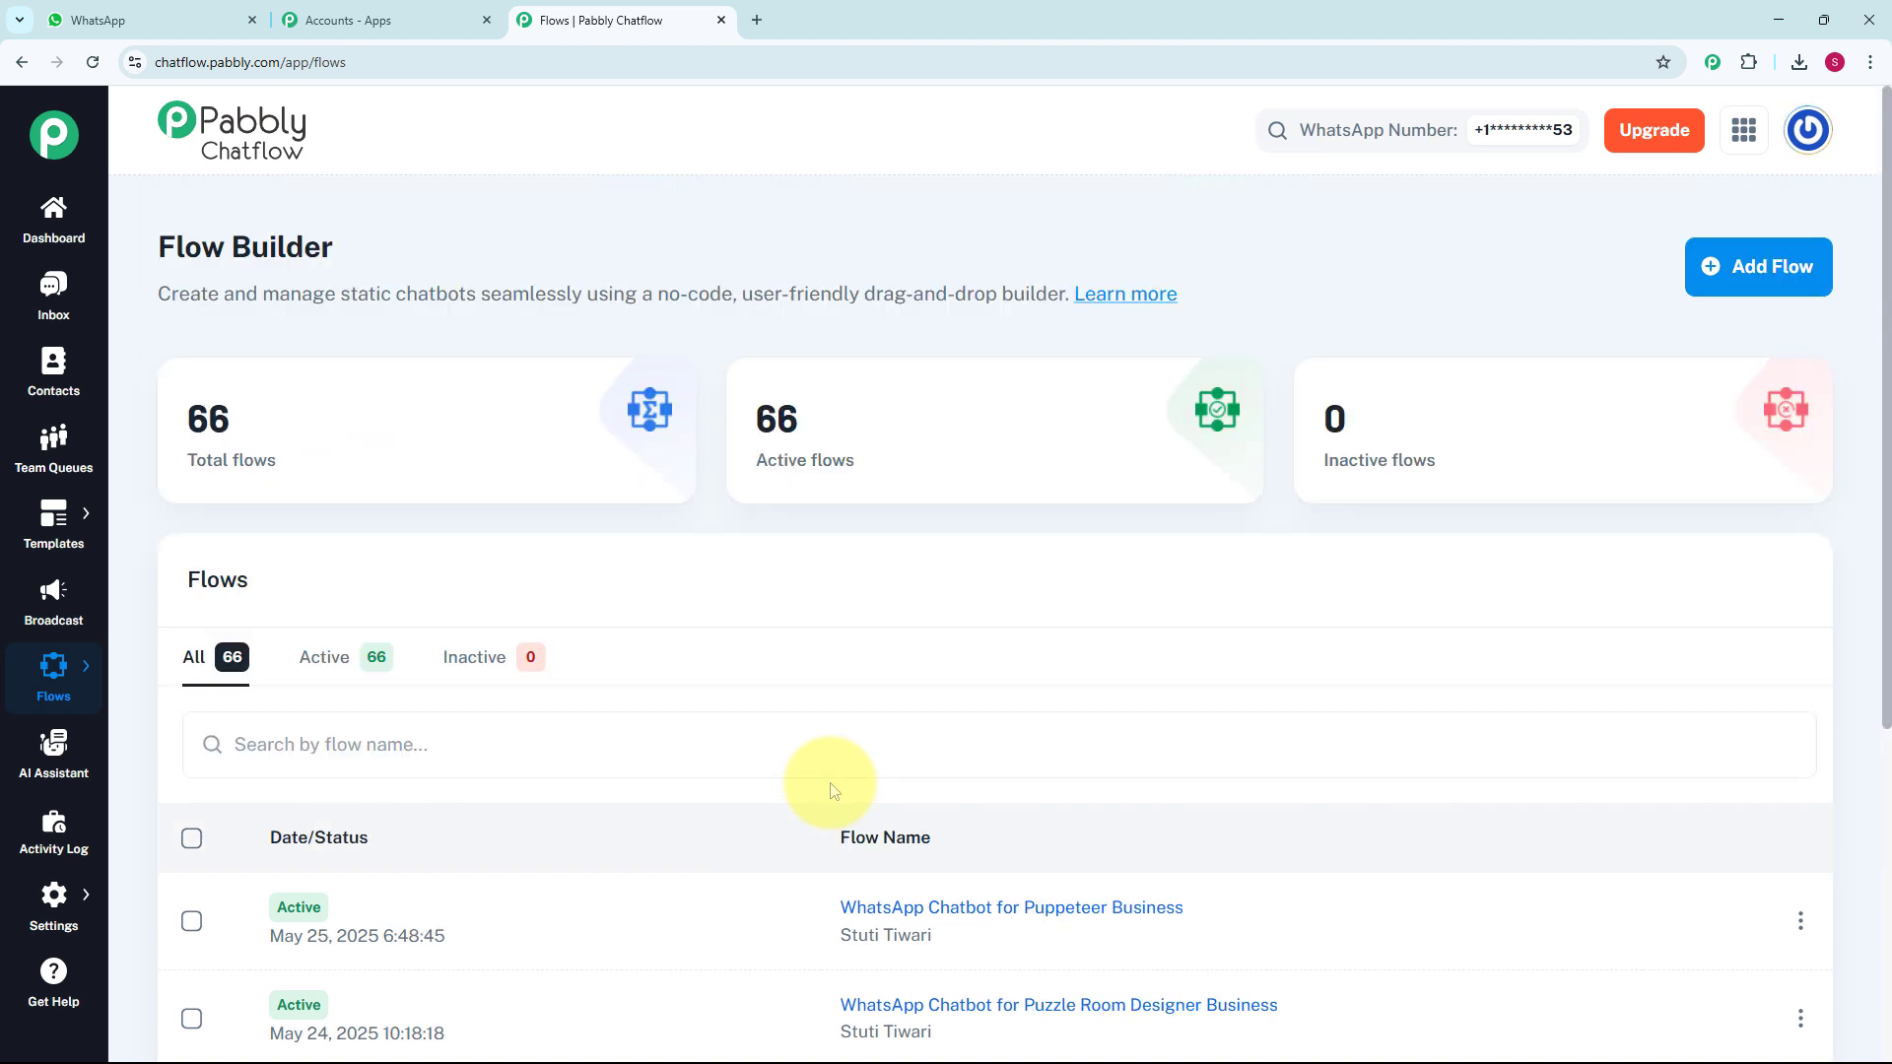
# Add a new flow named 'WhatsApp Chatbot for Meditation Studio'.
pyautogui.click(1764, 268)
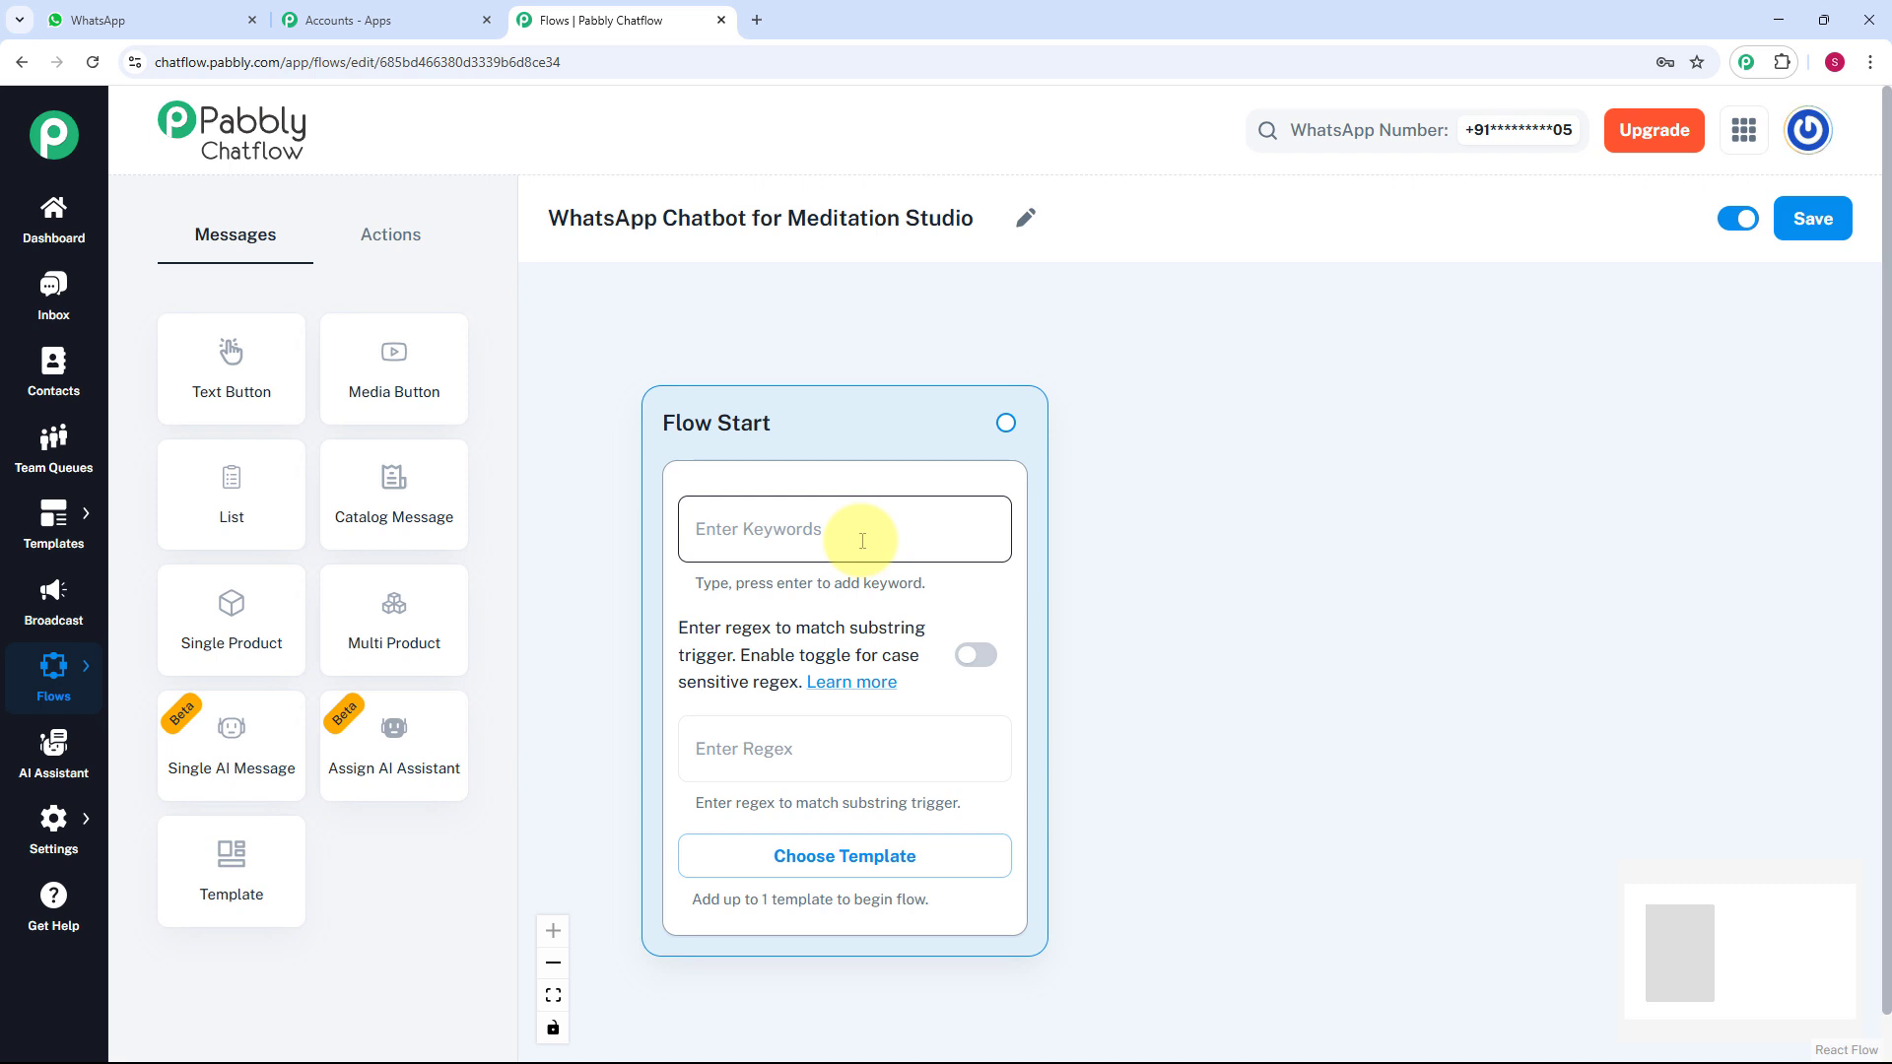
# Paste the regex [\s\S]+ as the Flow Start trigger so any message starts the flow.
pyautogui.click(868, 770)
pyautogui.write('[\\s\\S]+')
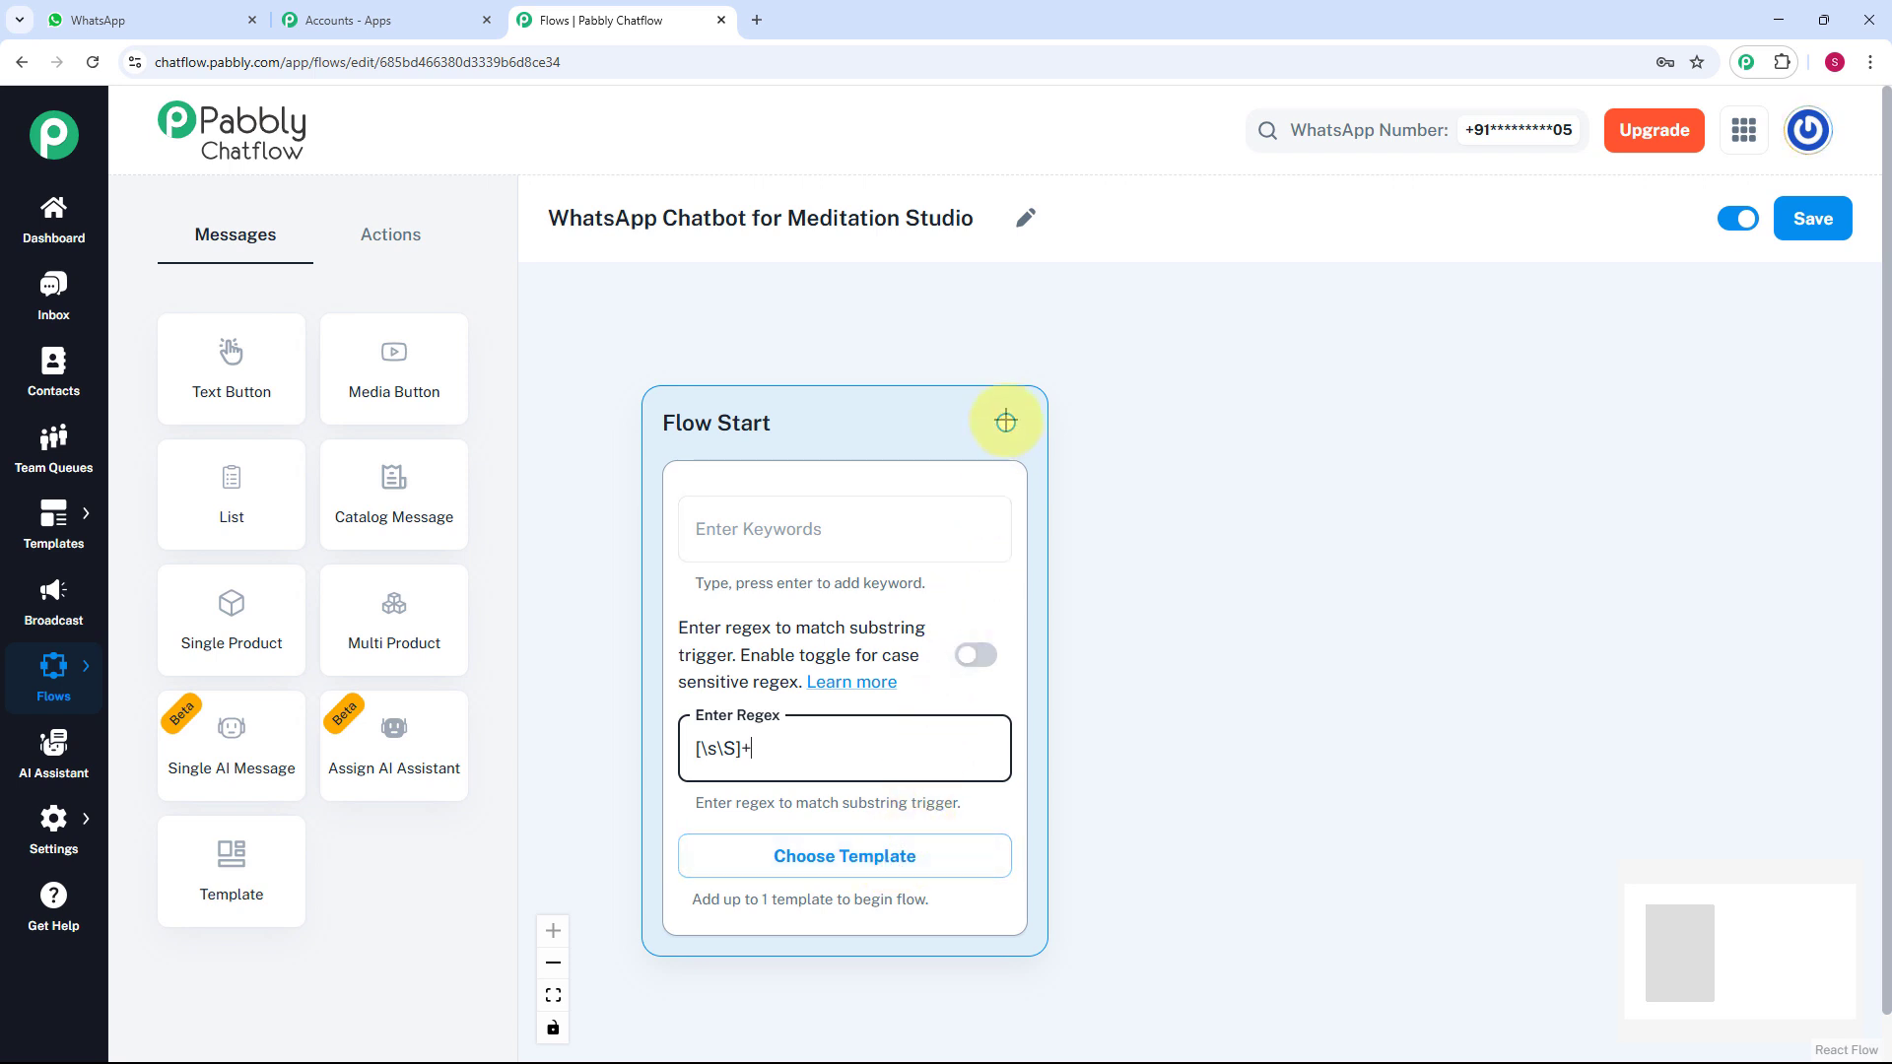
pyautogui.moveTo(1006, 422); pyautogui.dragTo(1198, 529)
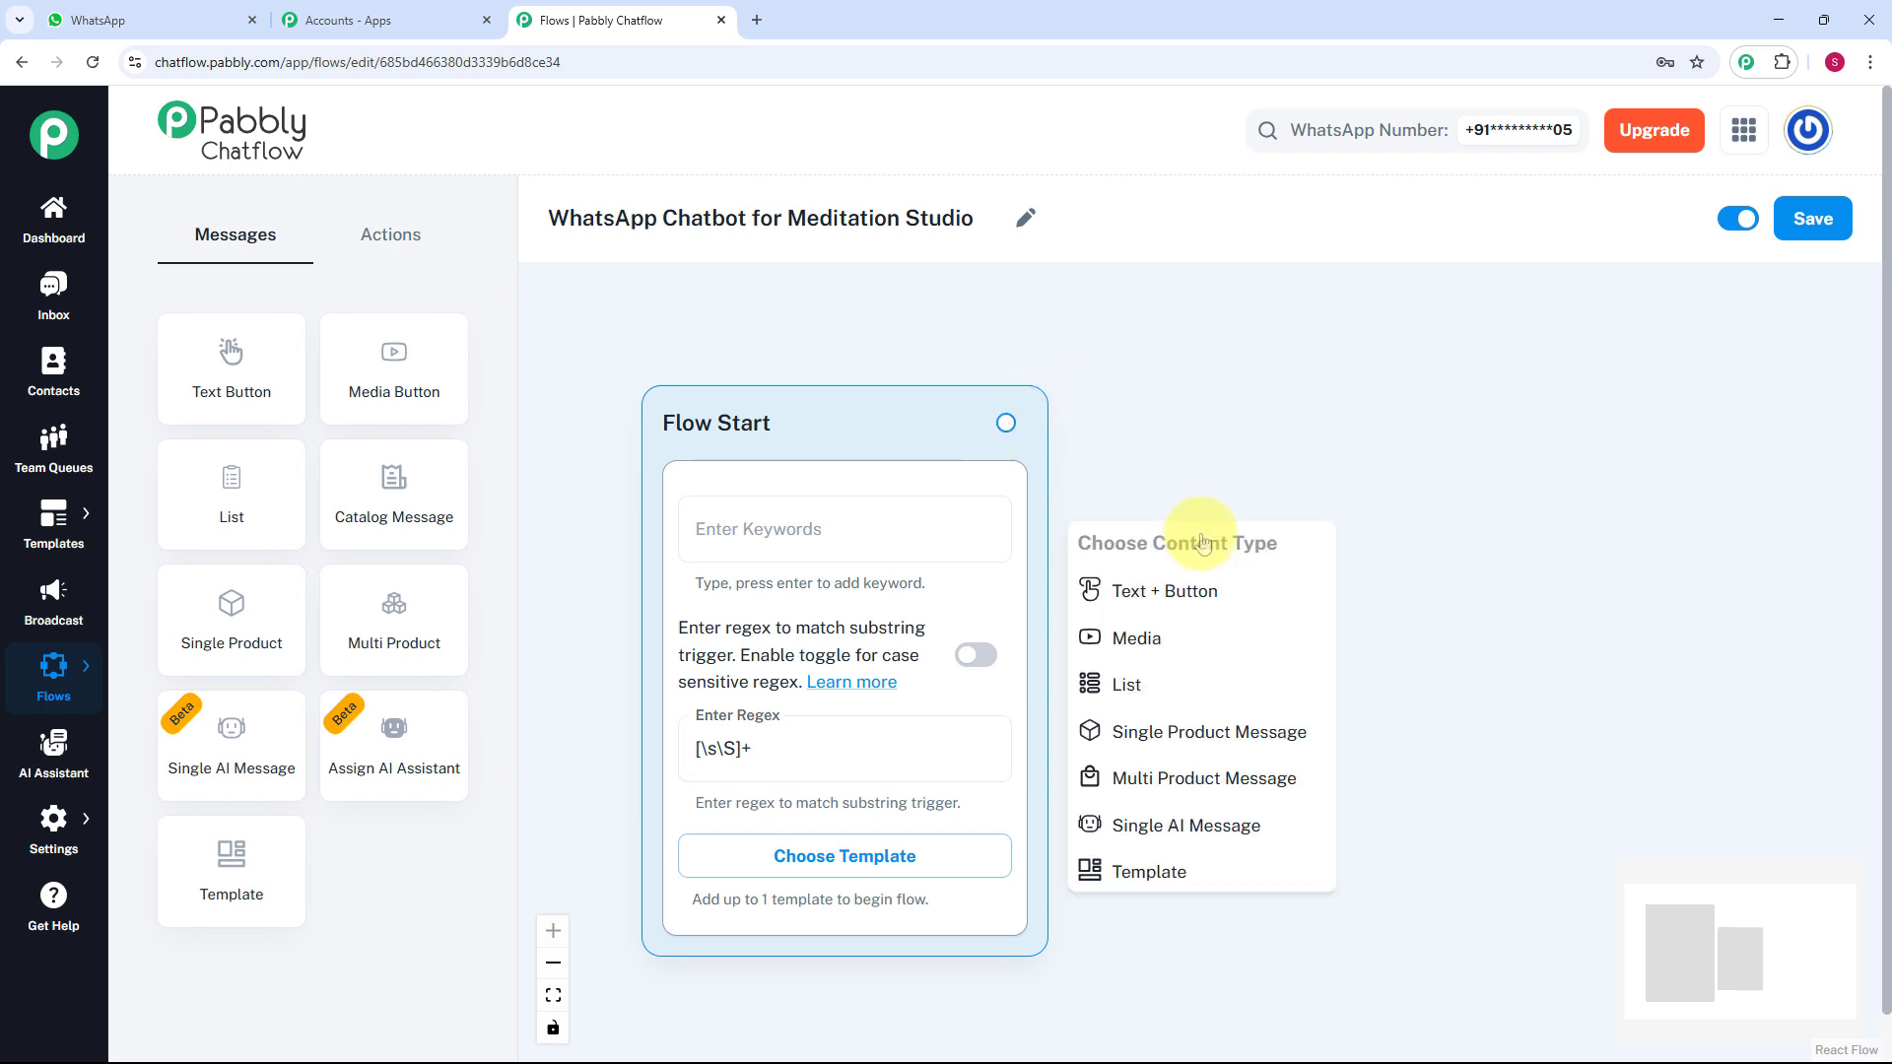
# Add a Text + Button message after Flow Start containing the XYZ Studio welcome text.
pyautogui.click(1199, 592)
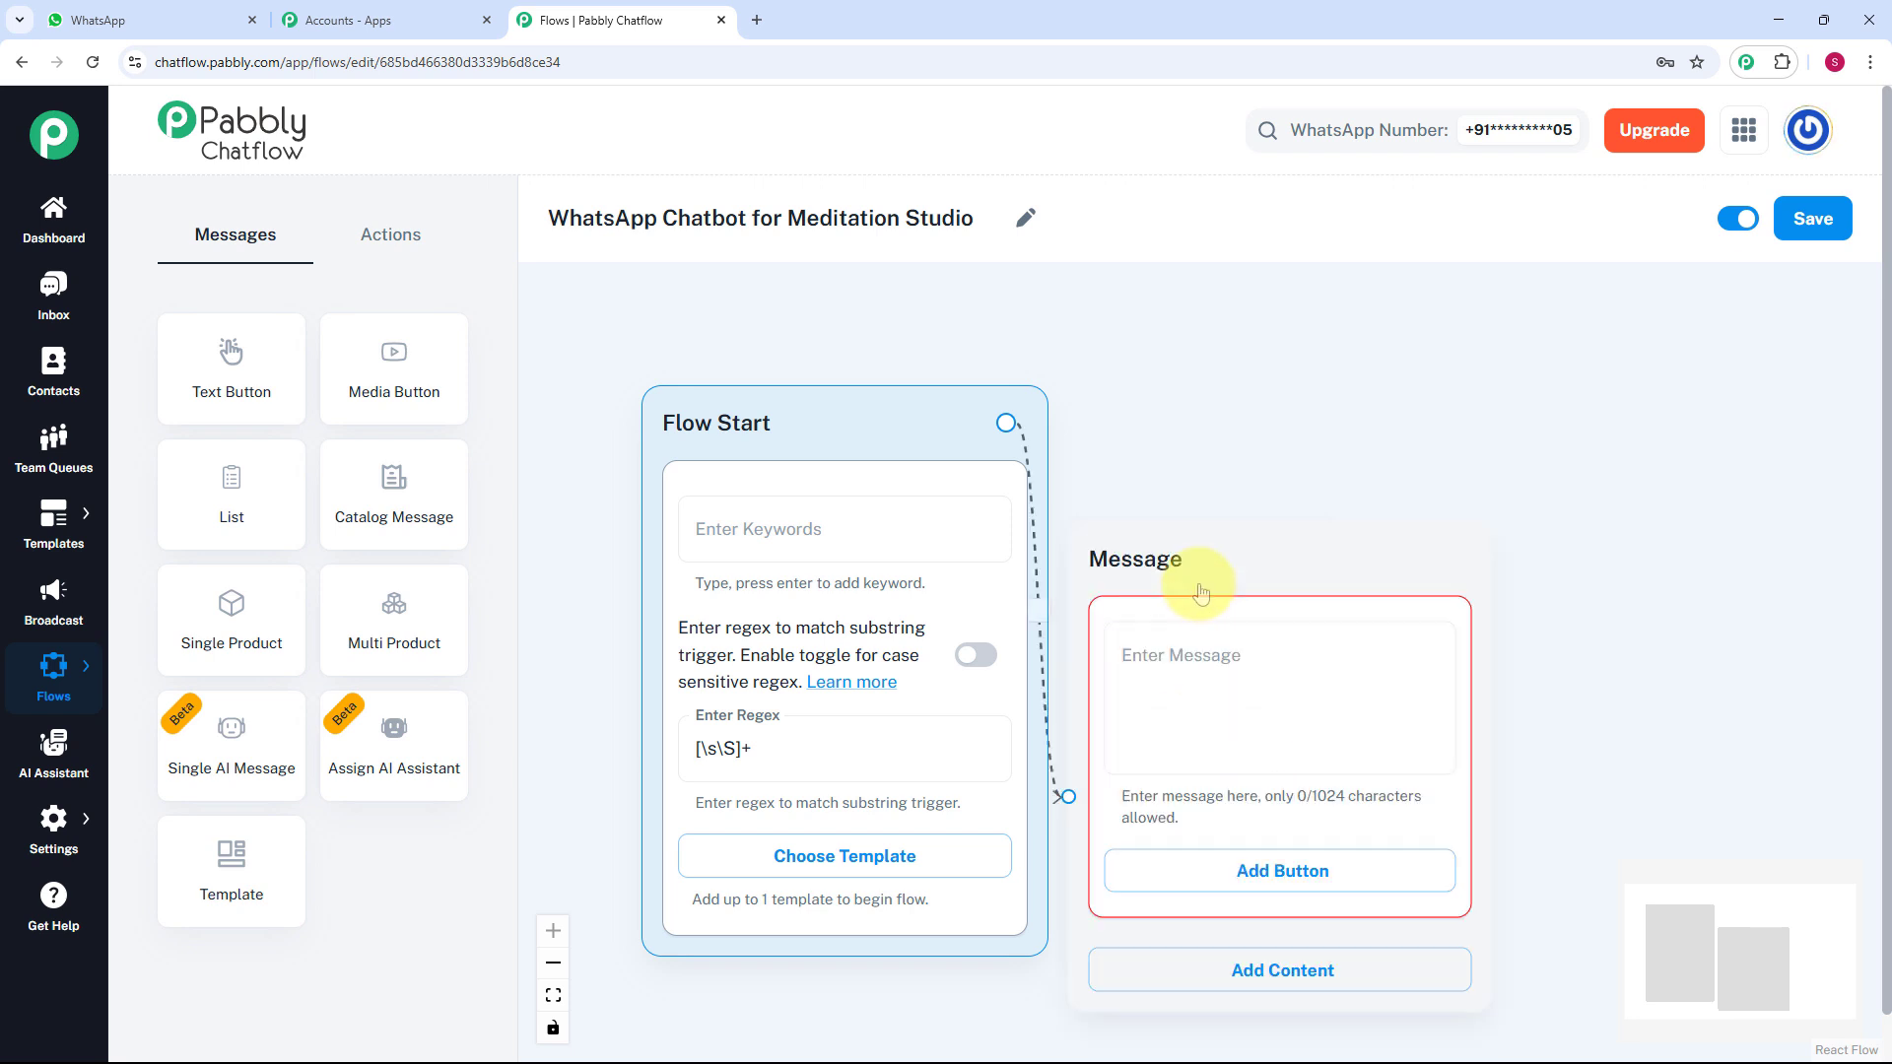
pyautogui.moveTo(1200, 580); pyautogui.dragTo(1252, 478)
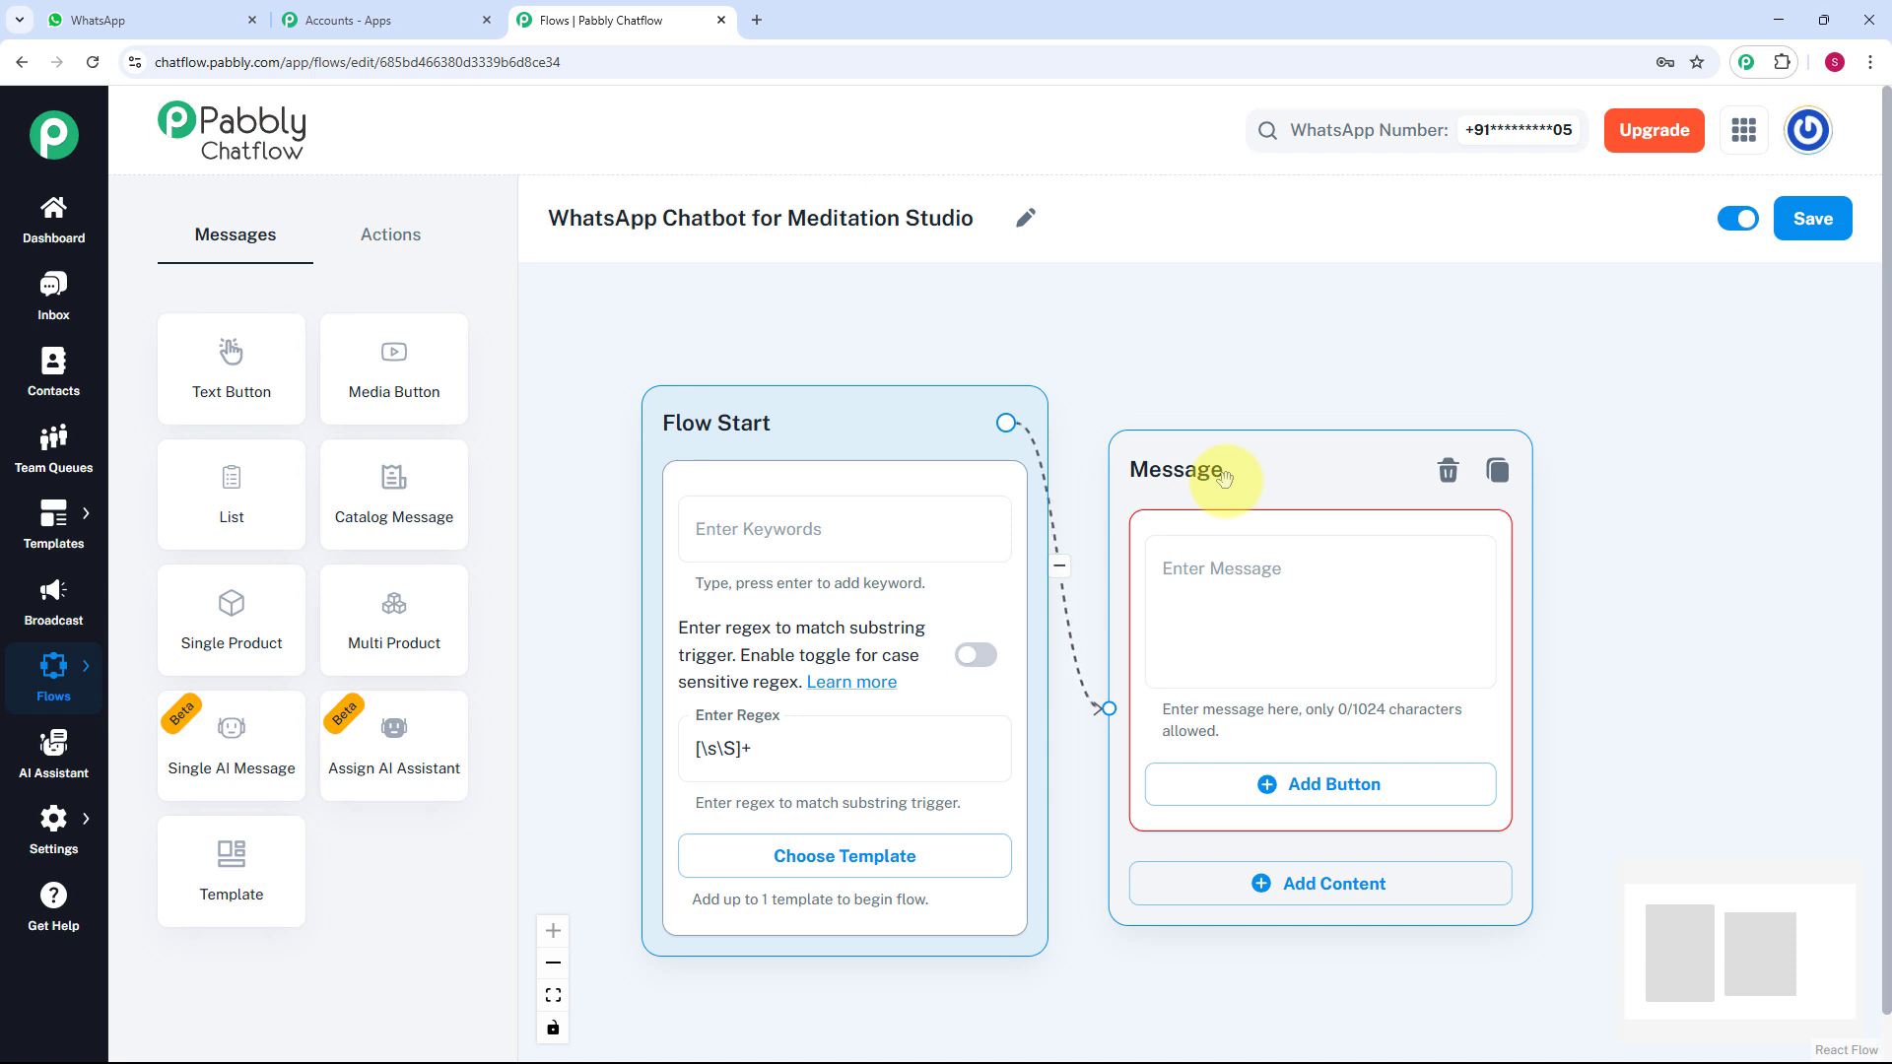
pyautogui.click(1267, 591)
pyautogui.hotkey('ctrl', 'v')
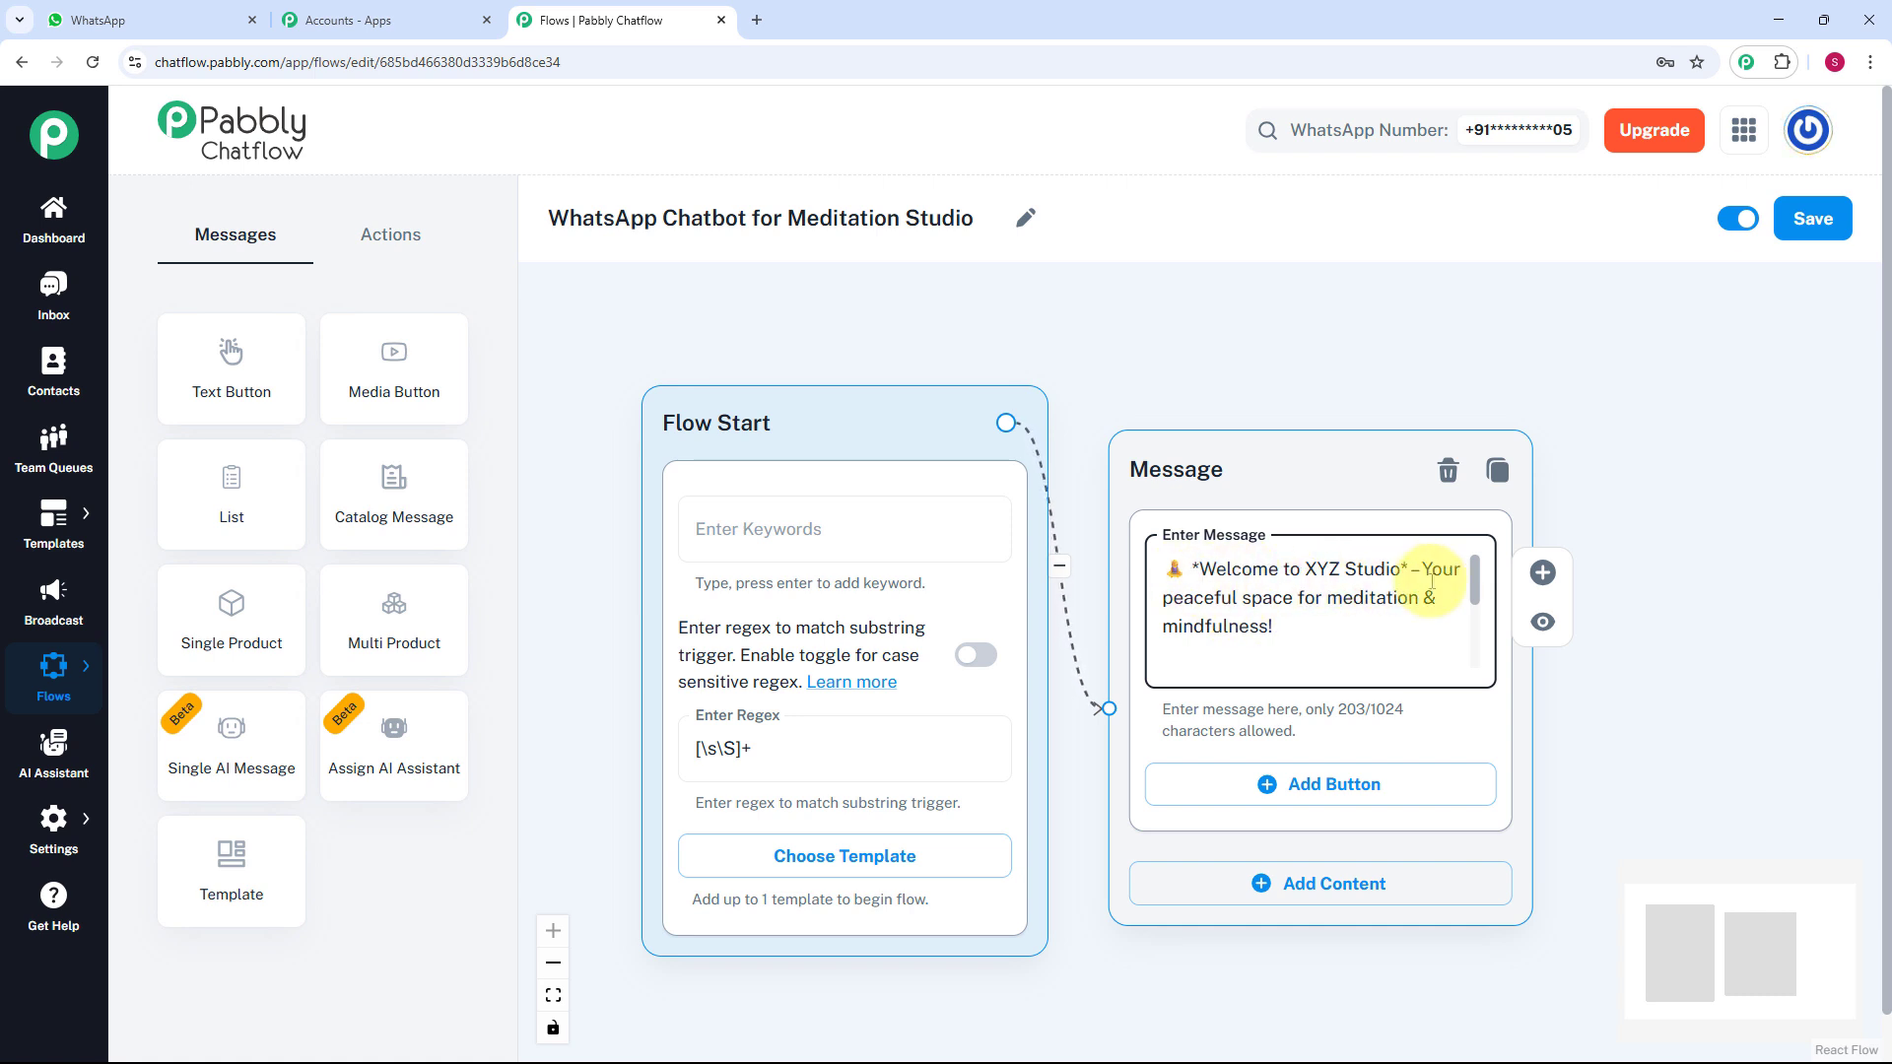
pyautogui.moveTo(1475, 579); pyautogui.dragTo(1475, 633)
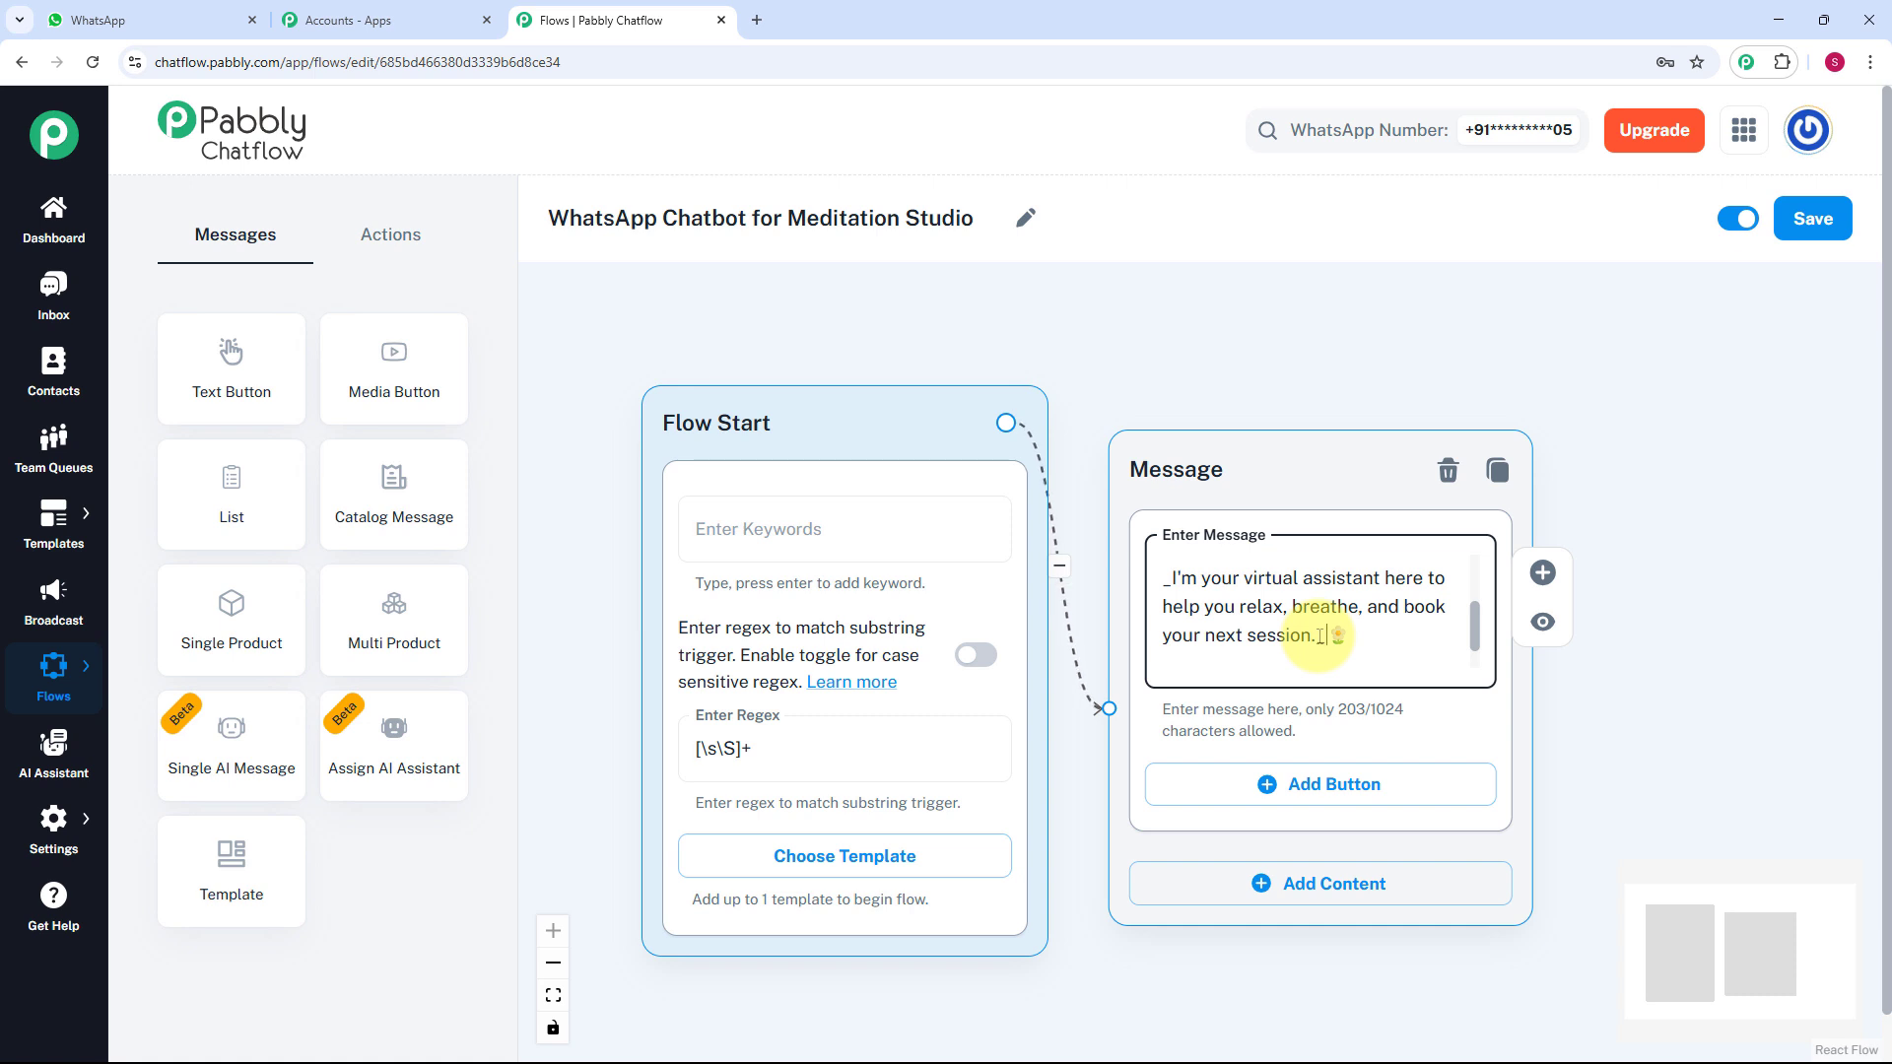
# Add View Sessions, Book Session and Contact Support buttons, then link onward from View Sessions.
pyautogui.click(1340, 793)
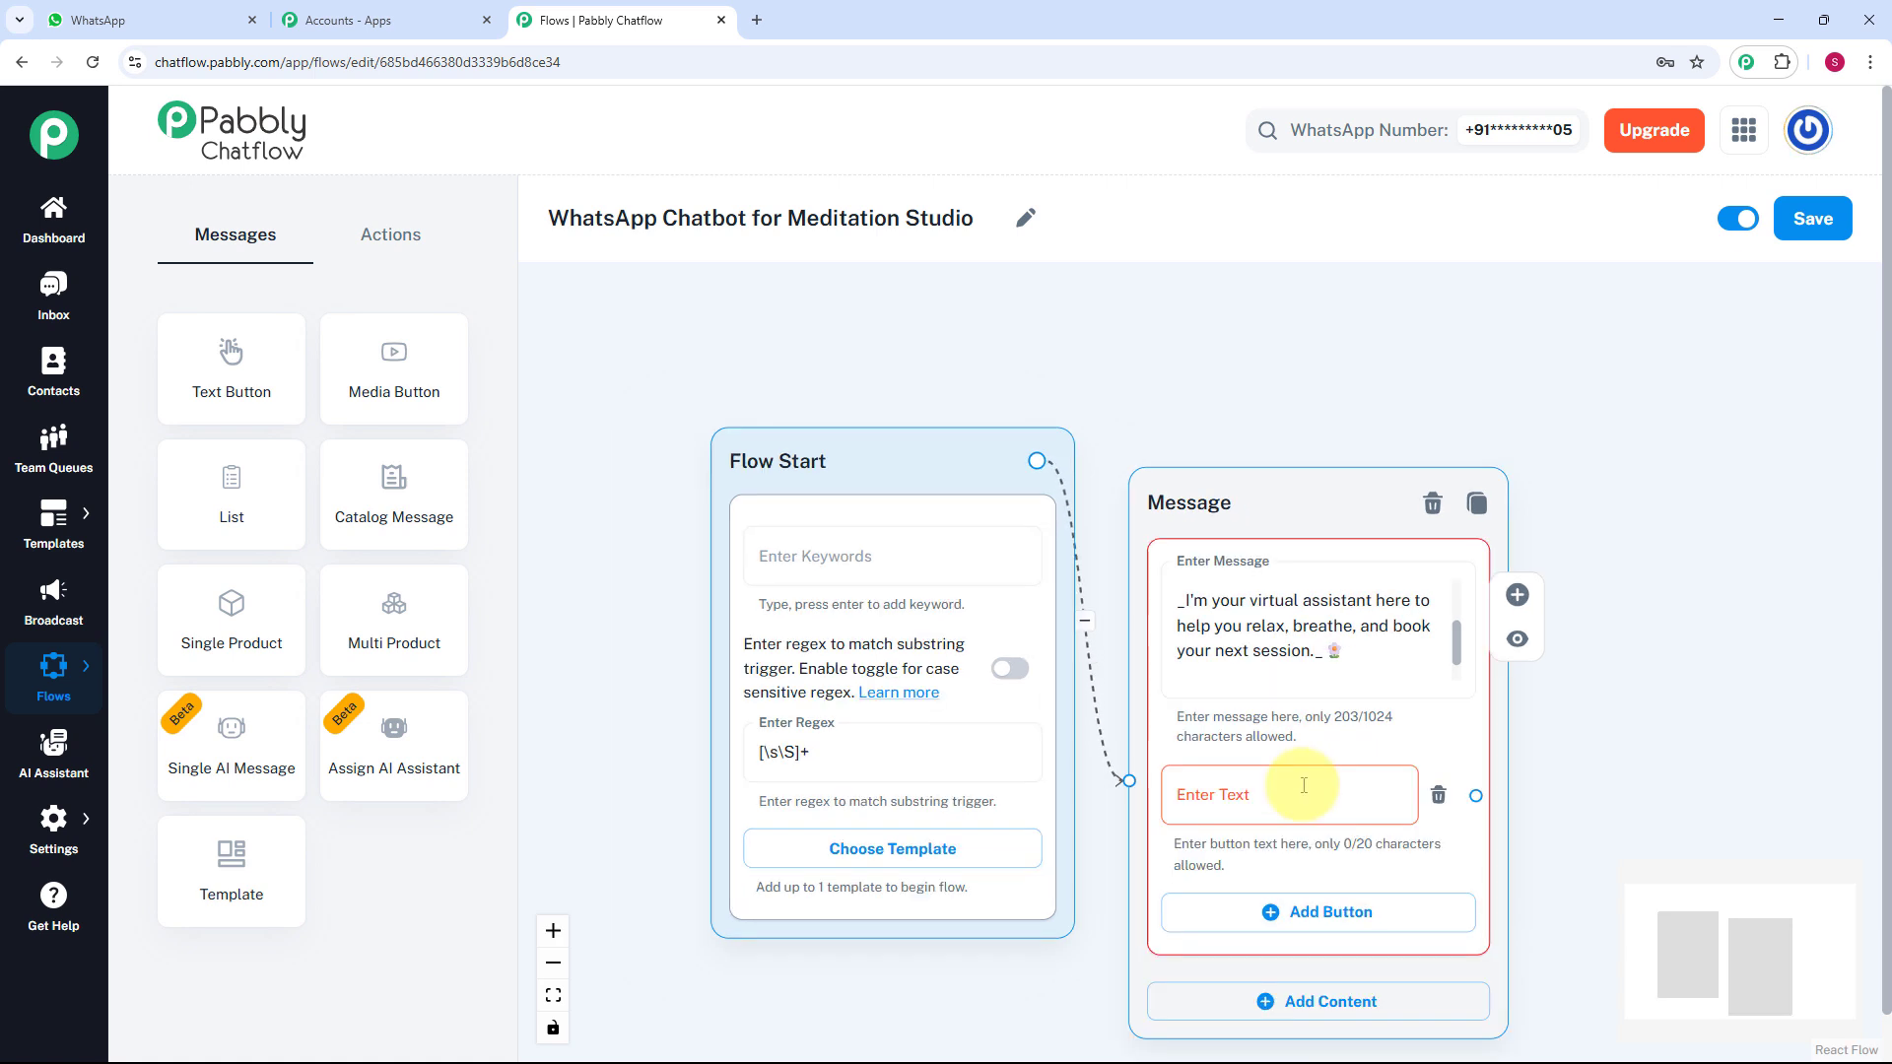
pyautogui.moveTo(1677, 731); pyautogui.dragTo(1561, 594)
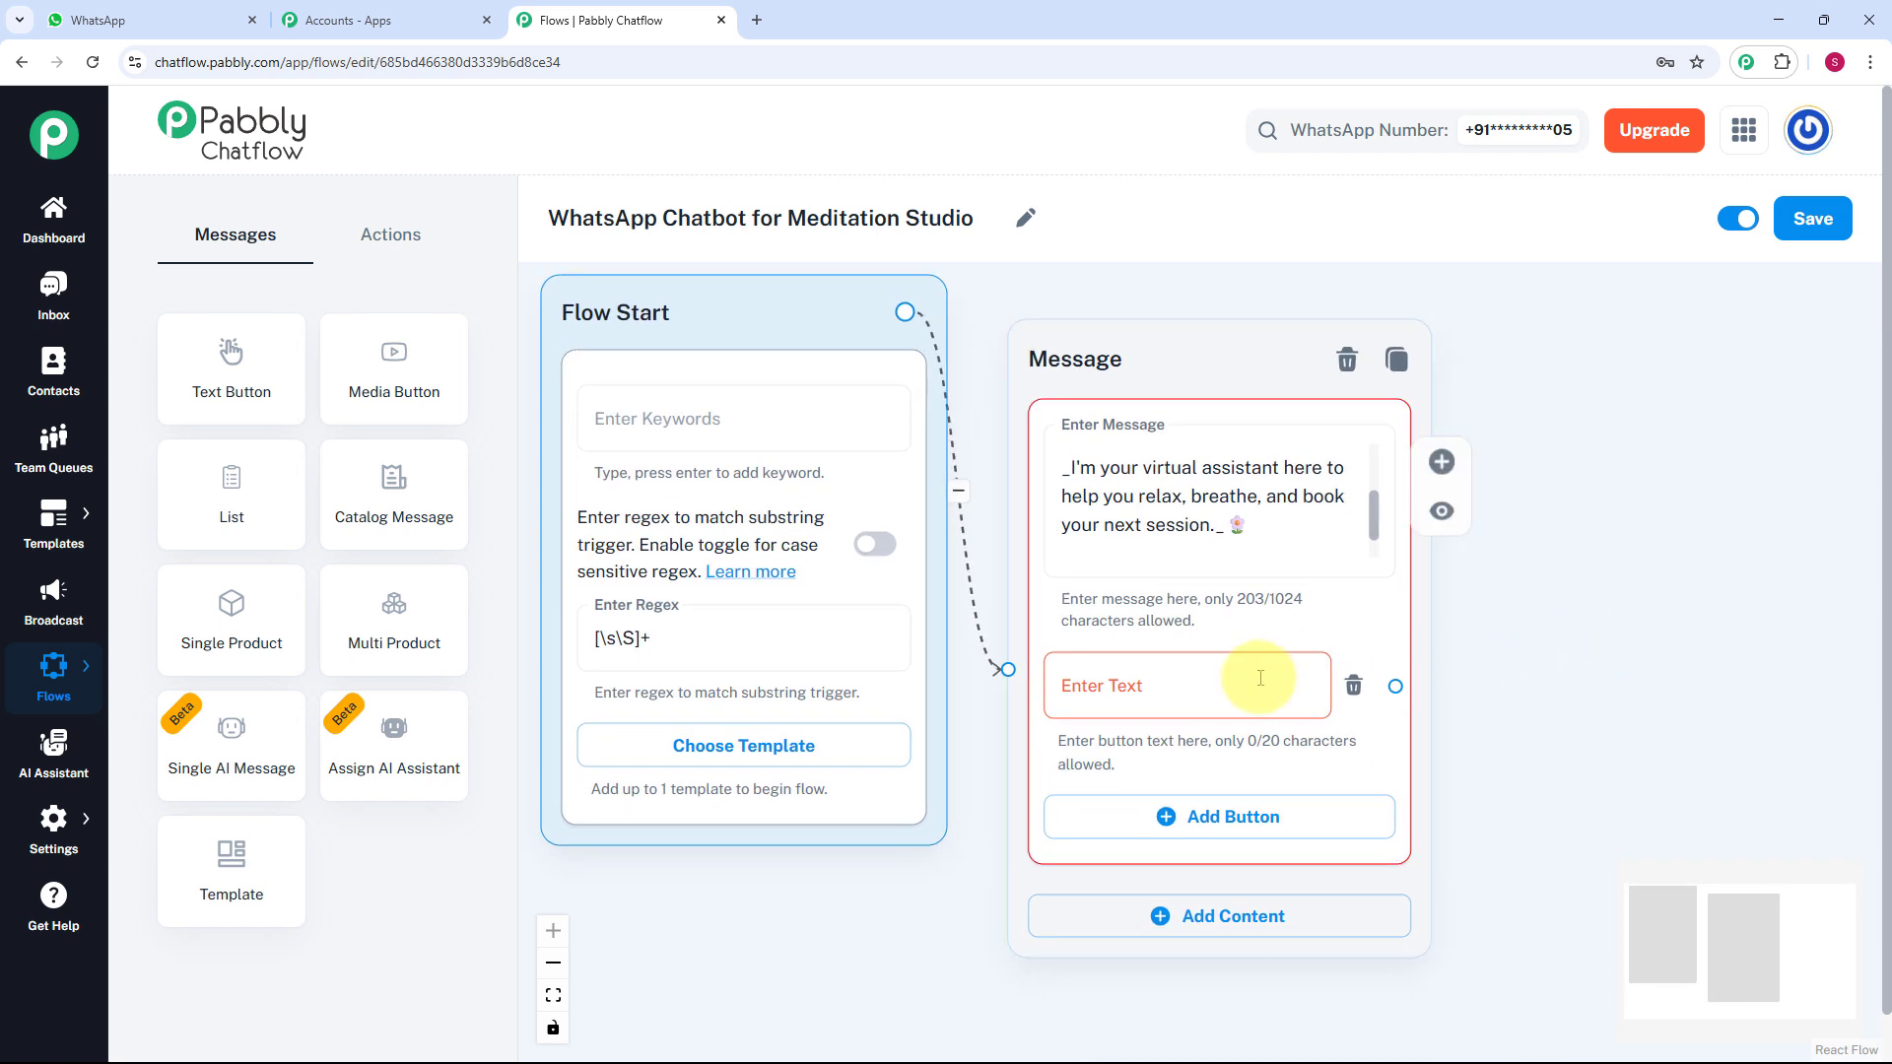
pyautogui.click(1236, 681)
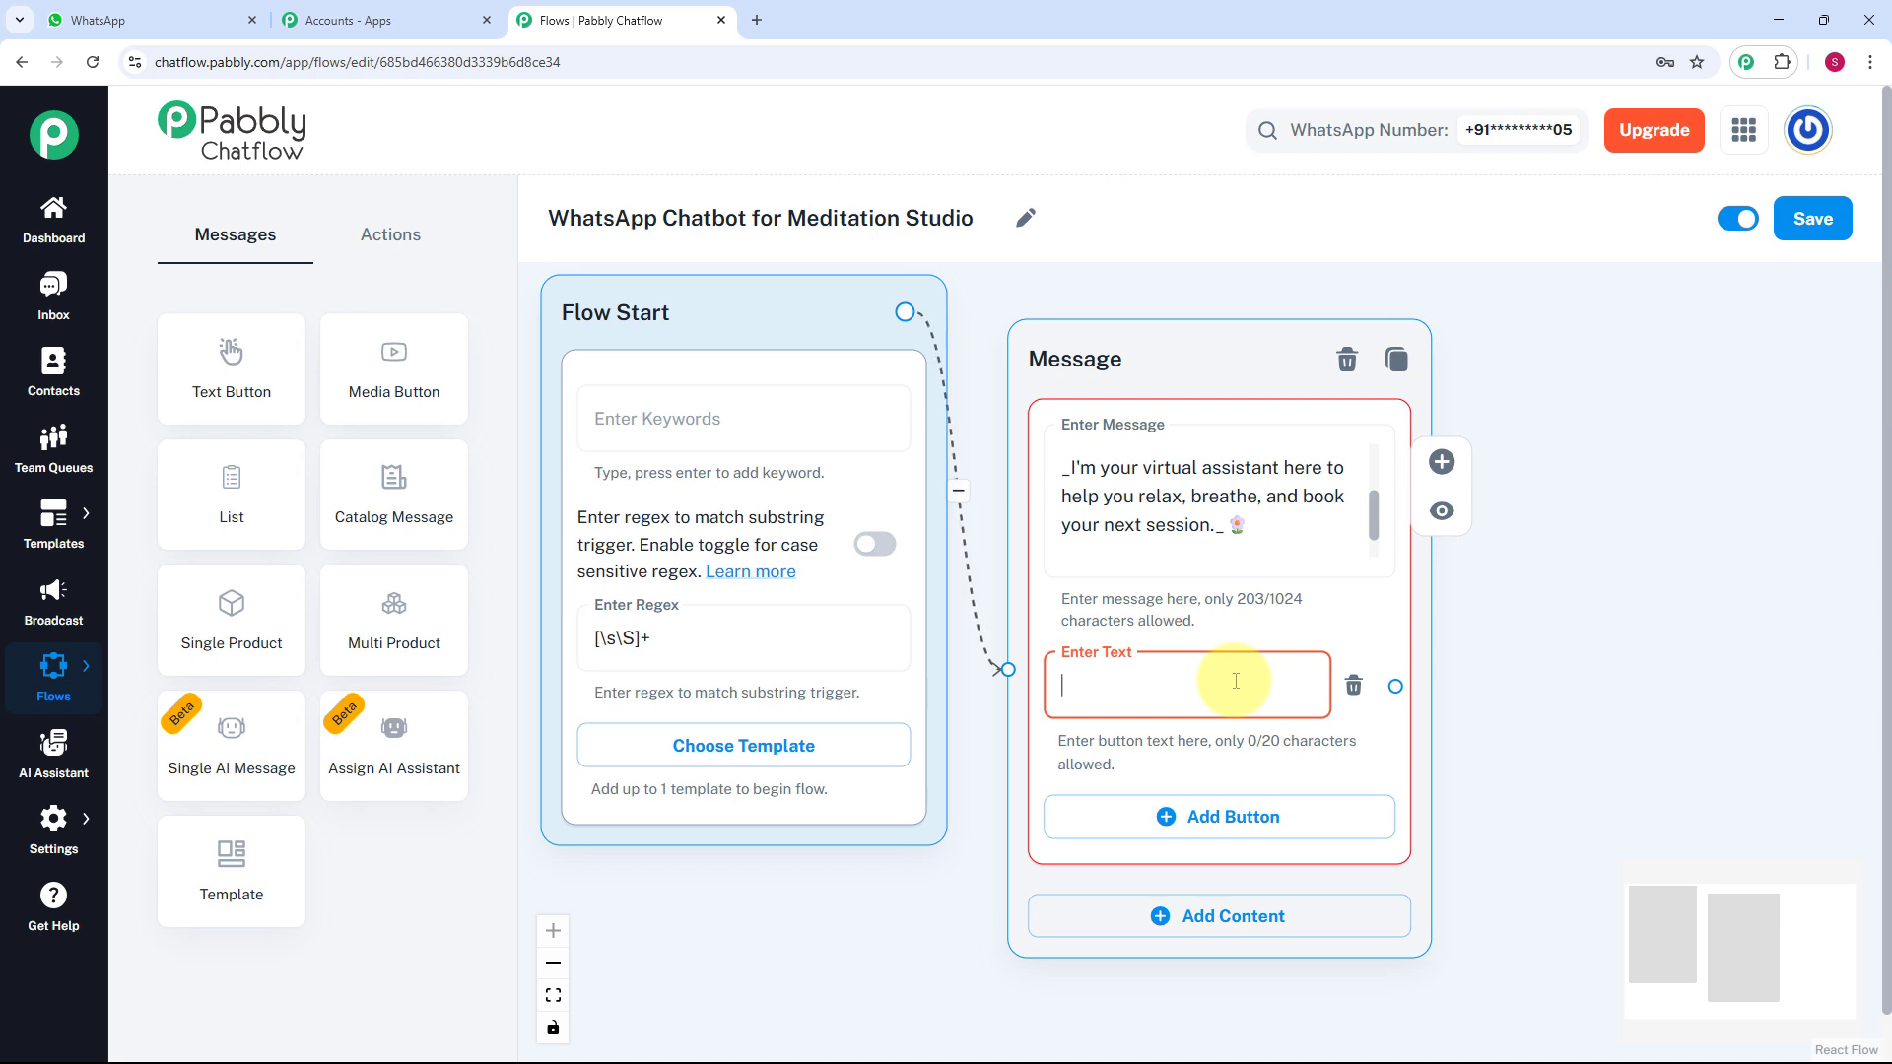
pyautogui.write('1️⃣ View Sessions')
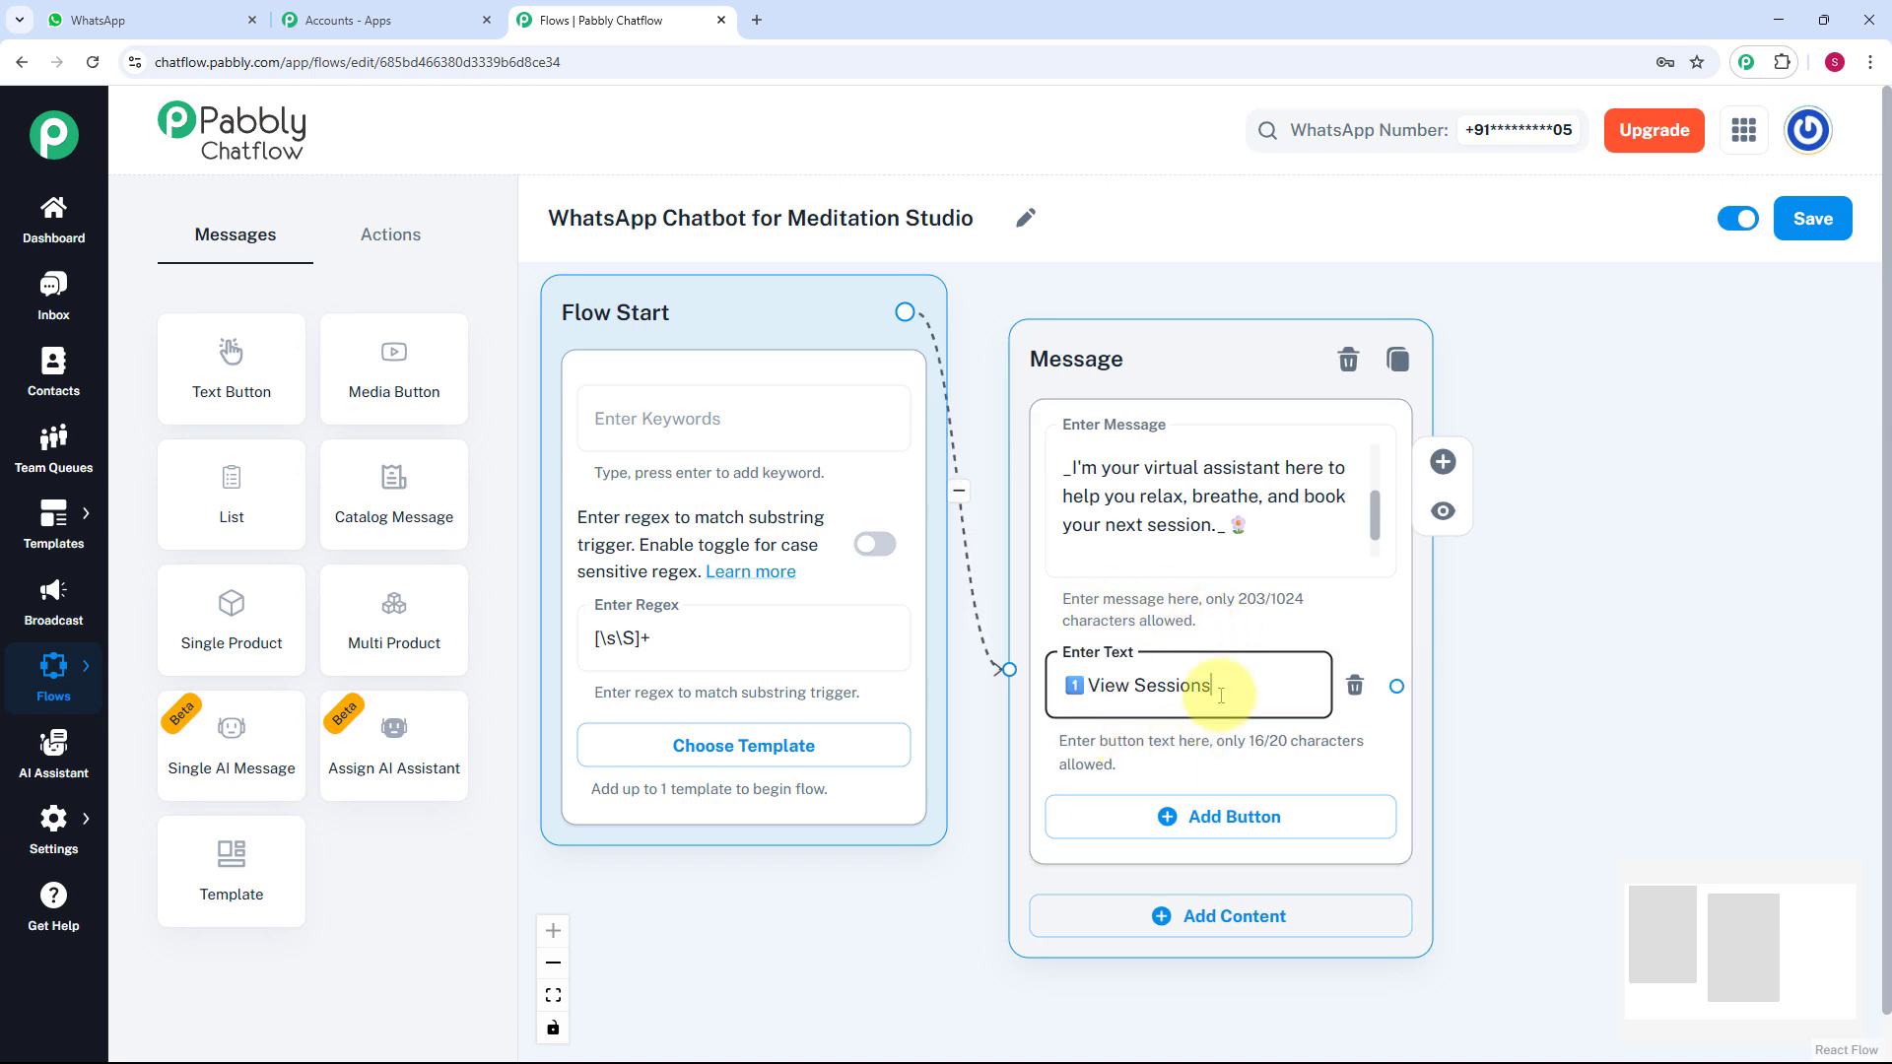
pyautogui.scroll(-1, 1217, 690)
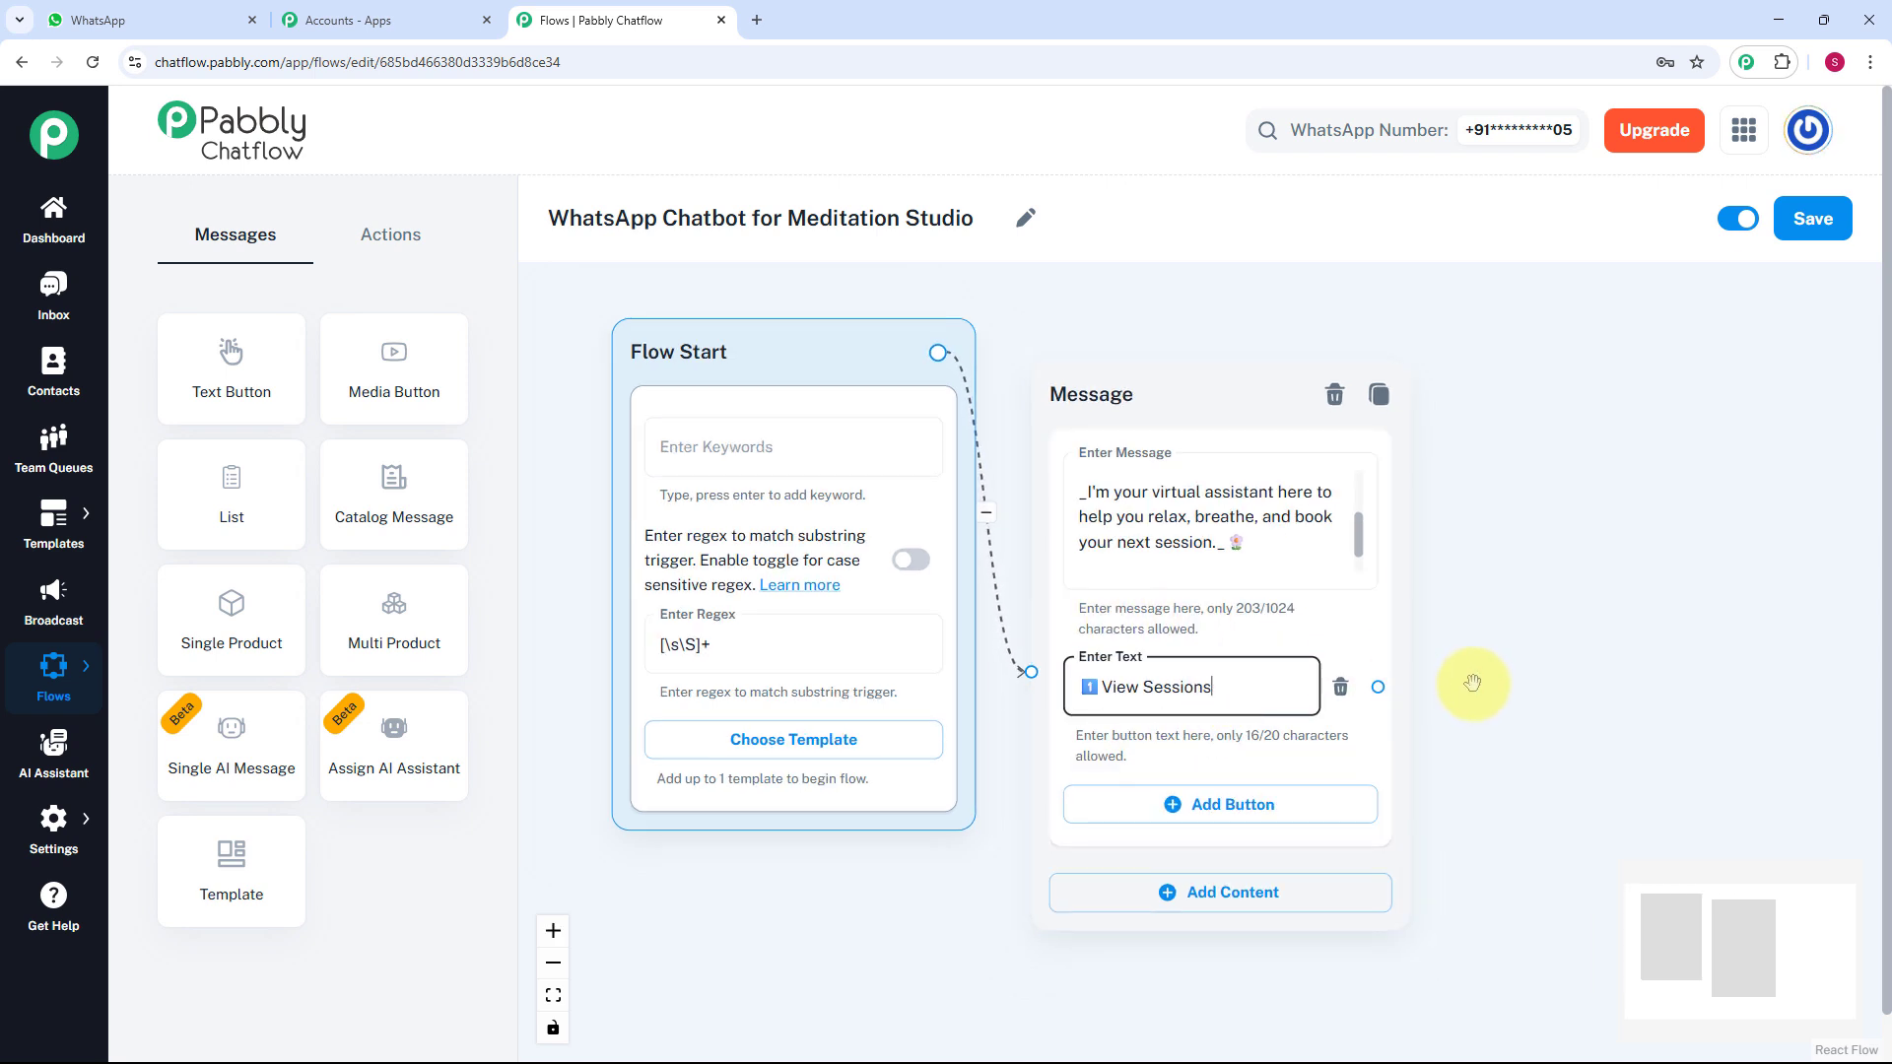
pyautogui.moveTo(1466, 677); pyautogui.dragTo(1381, 571)
pyautogui.click(1255, 706)
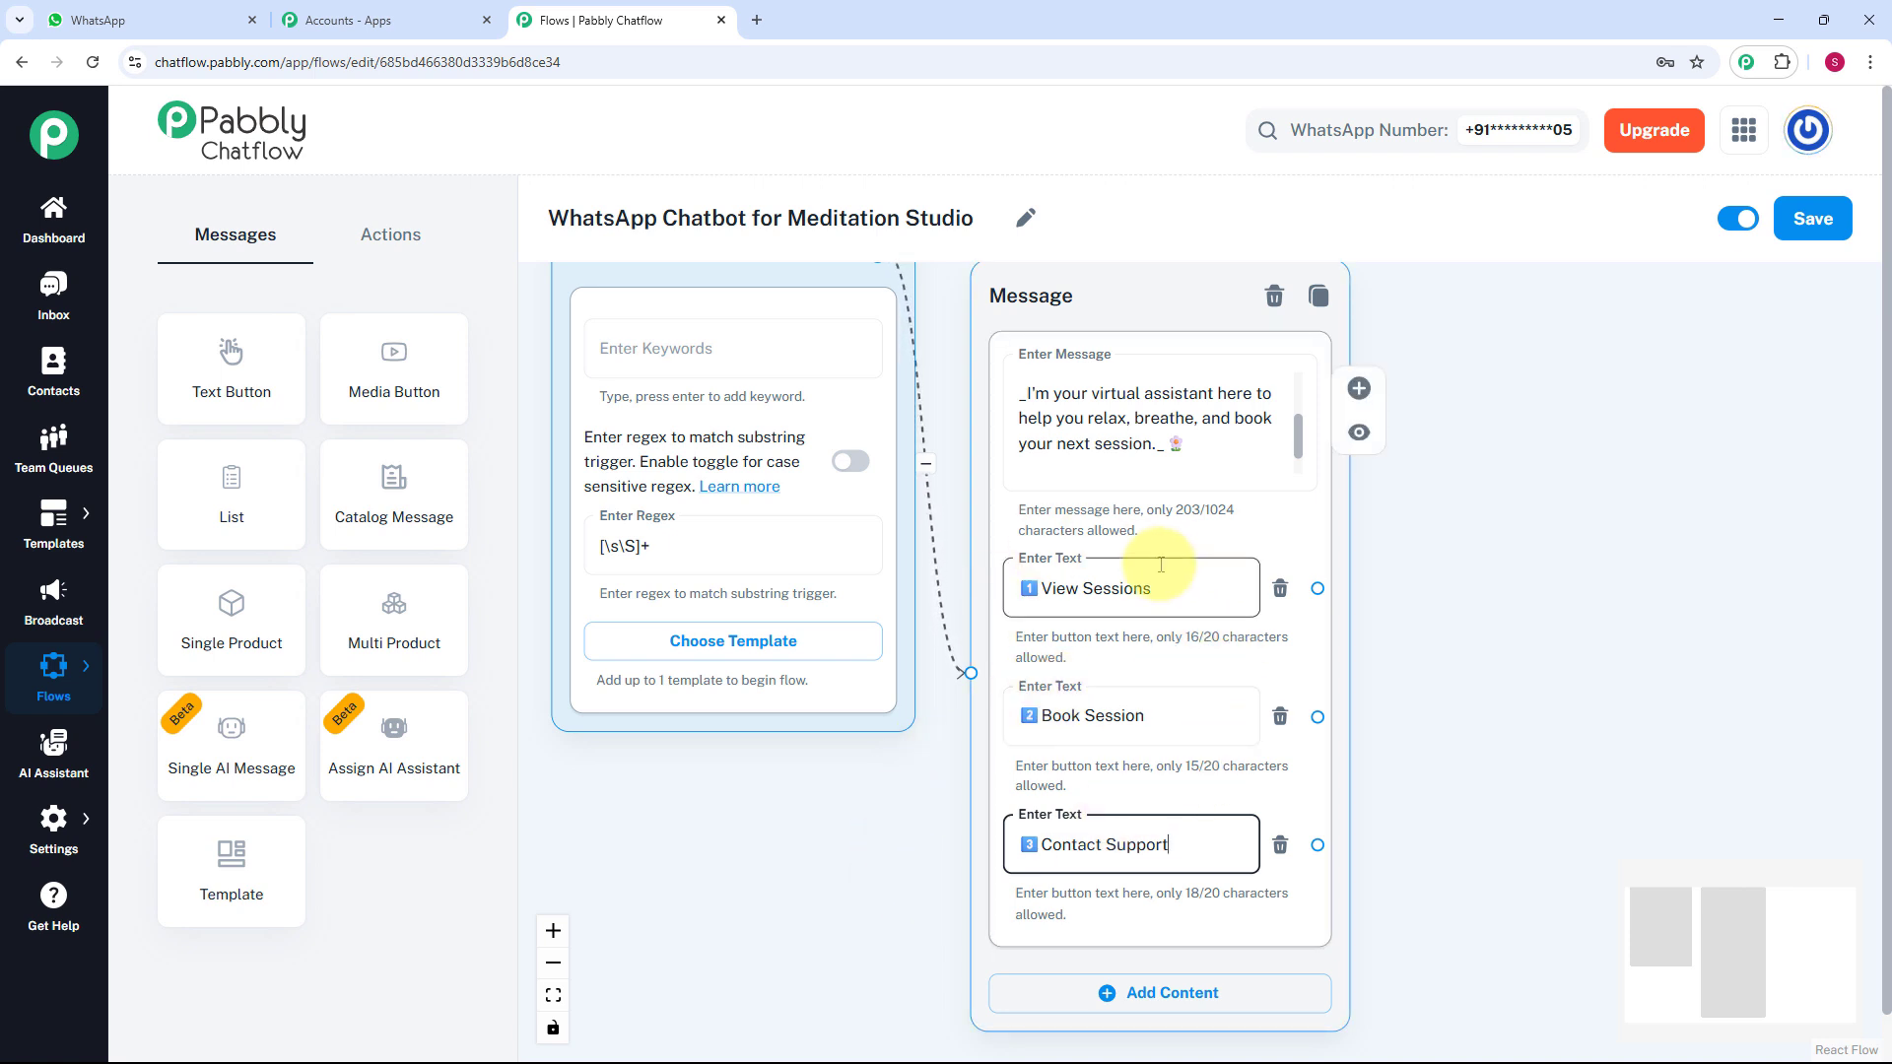
pyautogui.moveTo(1318, 588); pyautogui.dragTo(1484, 386)
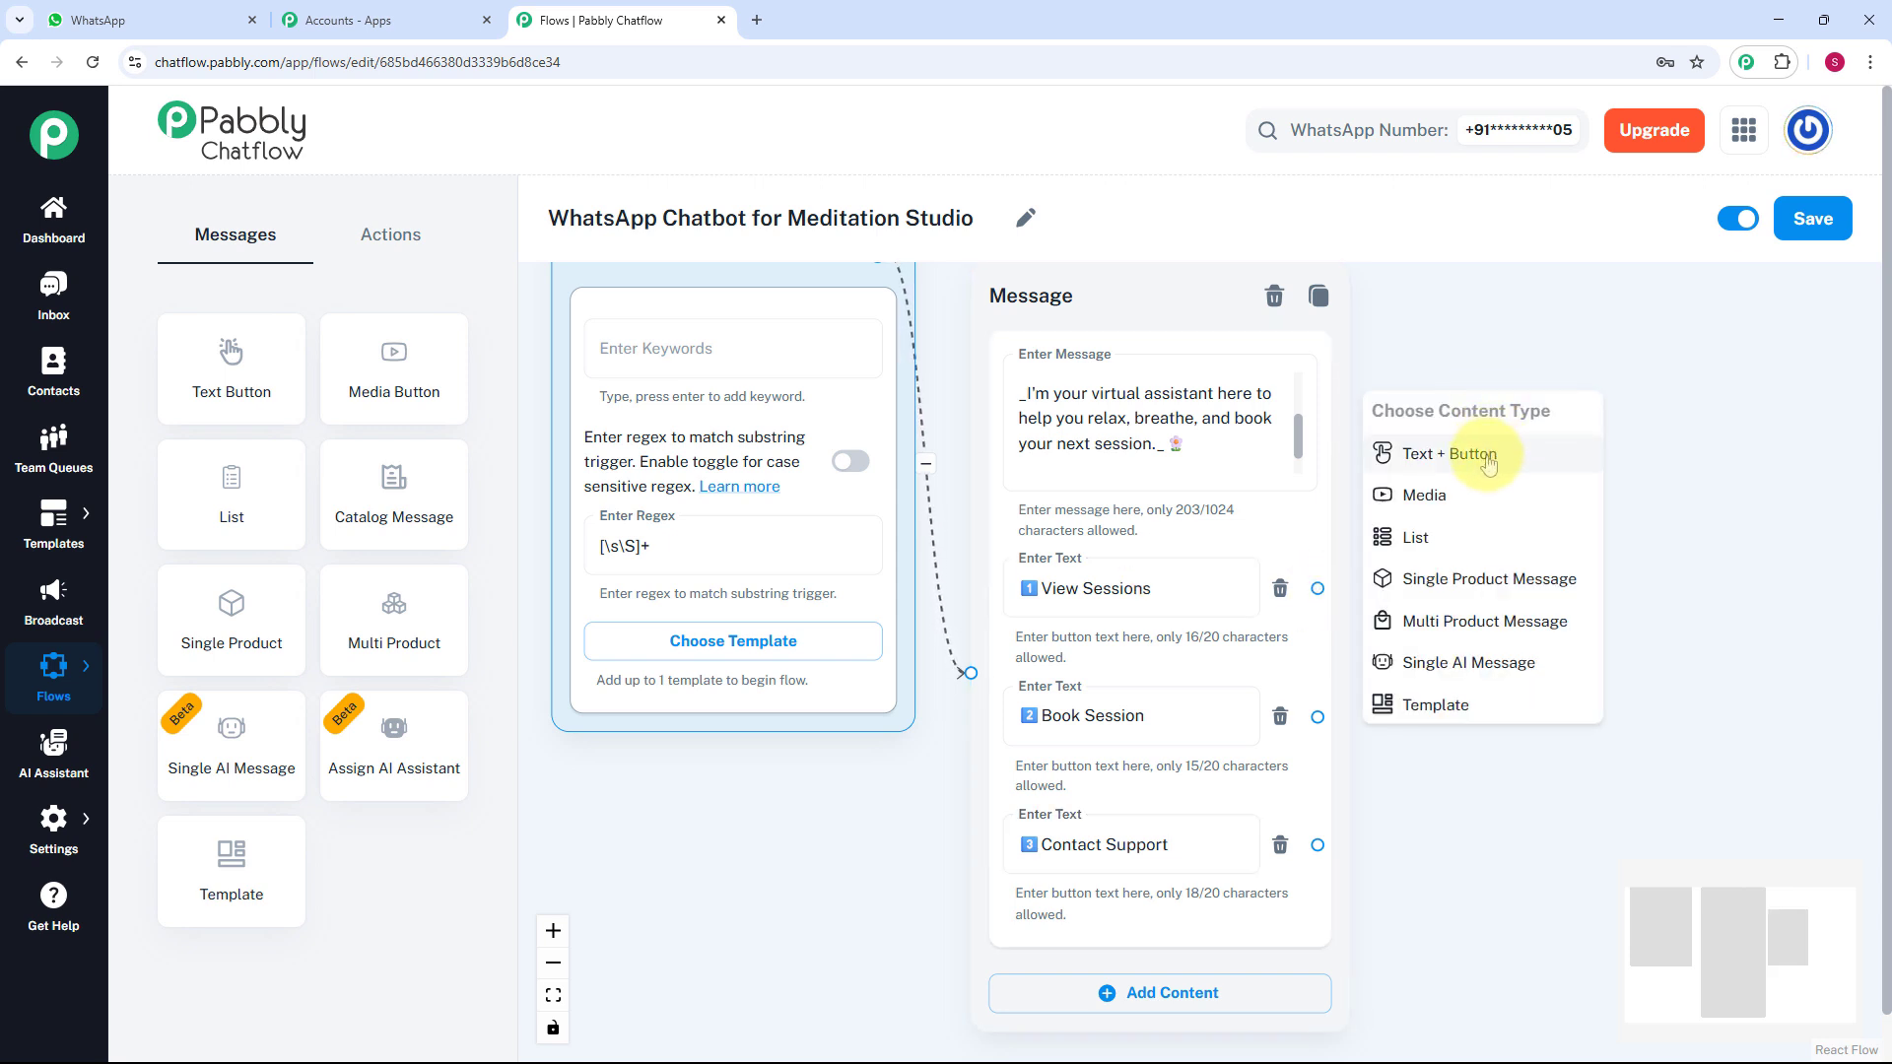
# Link a message to View Sessions listing Mindfulness, Sleep & Relaxation and Loving-Kindness sessions.
pyautogui.click(1488, 456)
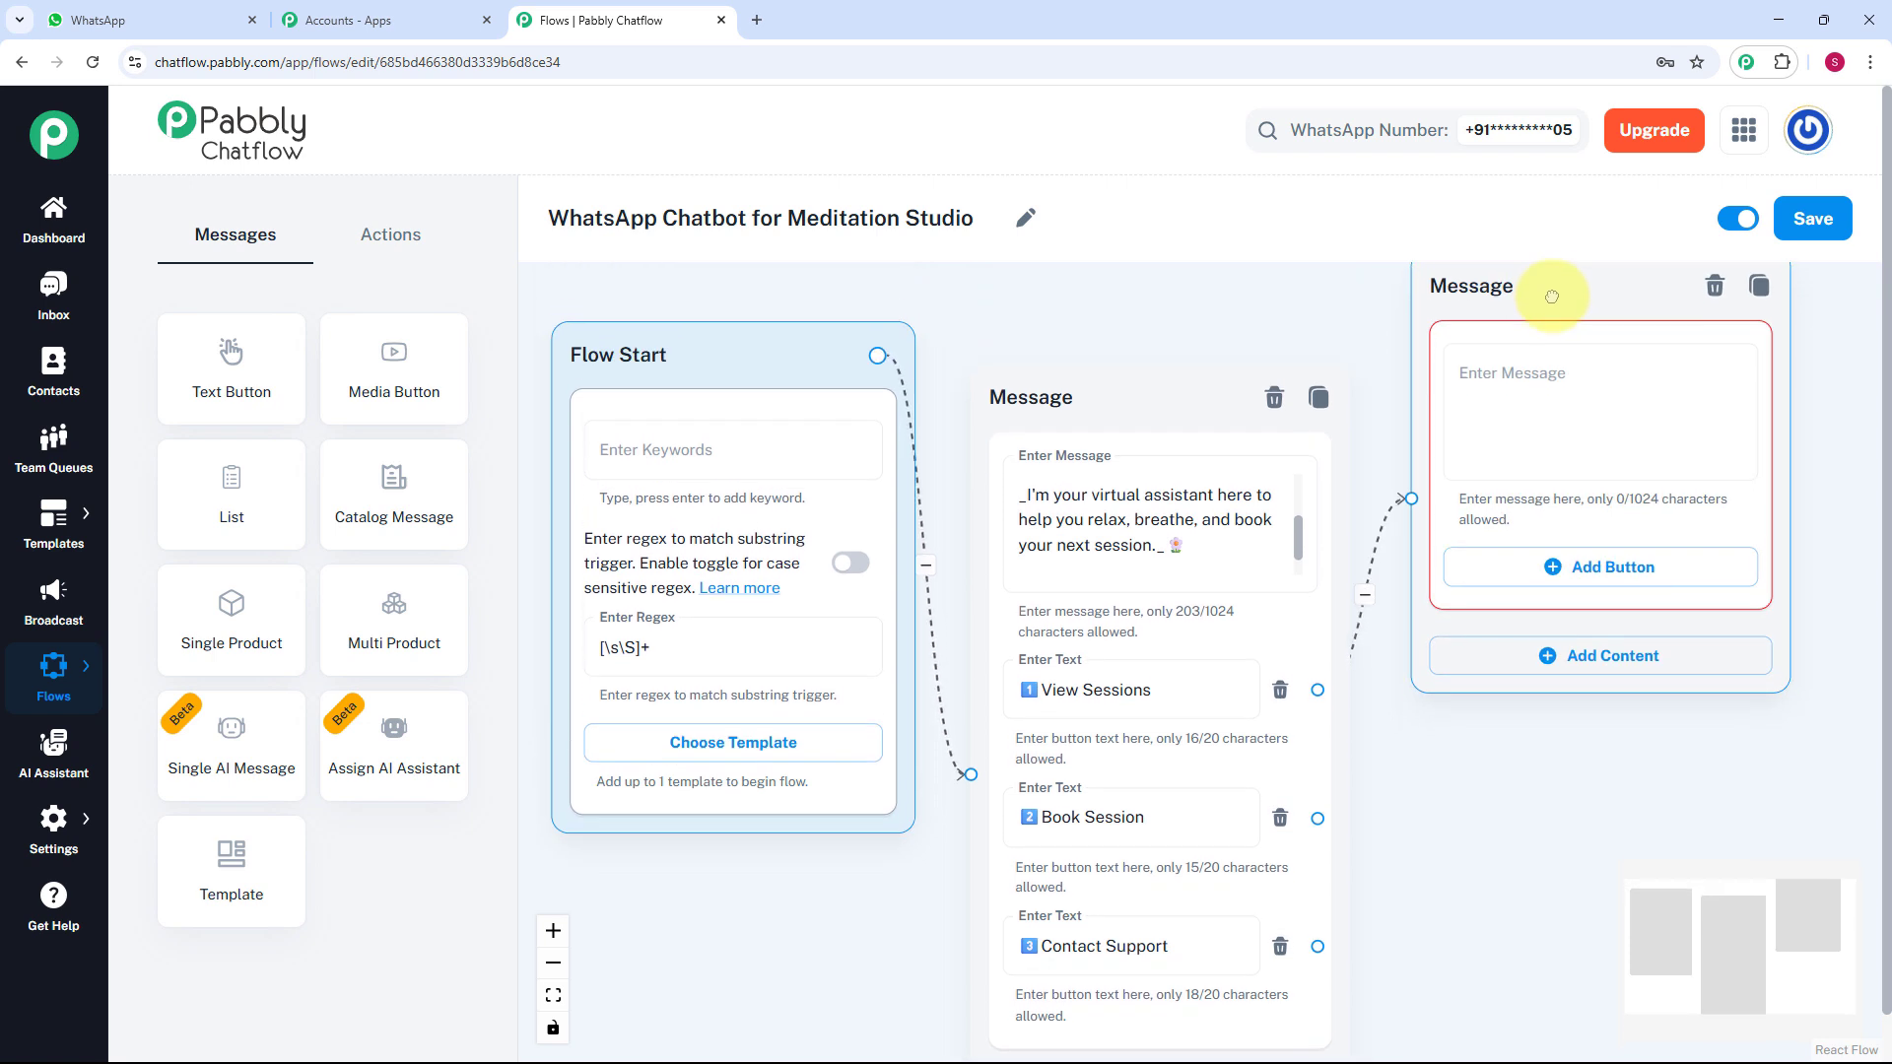
pyautogui.click(1594, 408)
pyautogui.hotkey('ctrl', 'v')
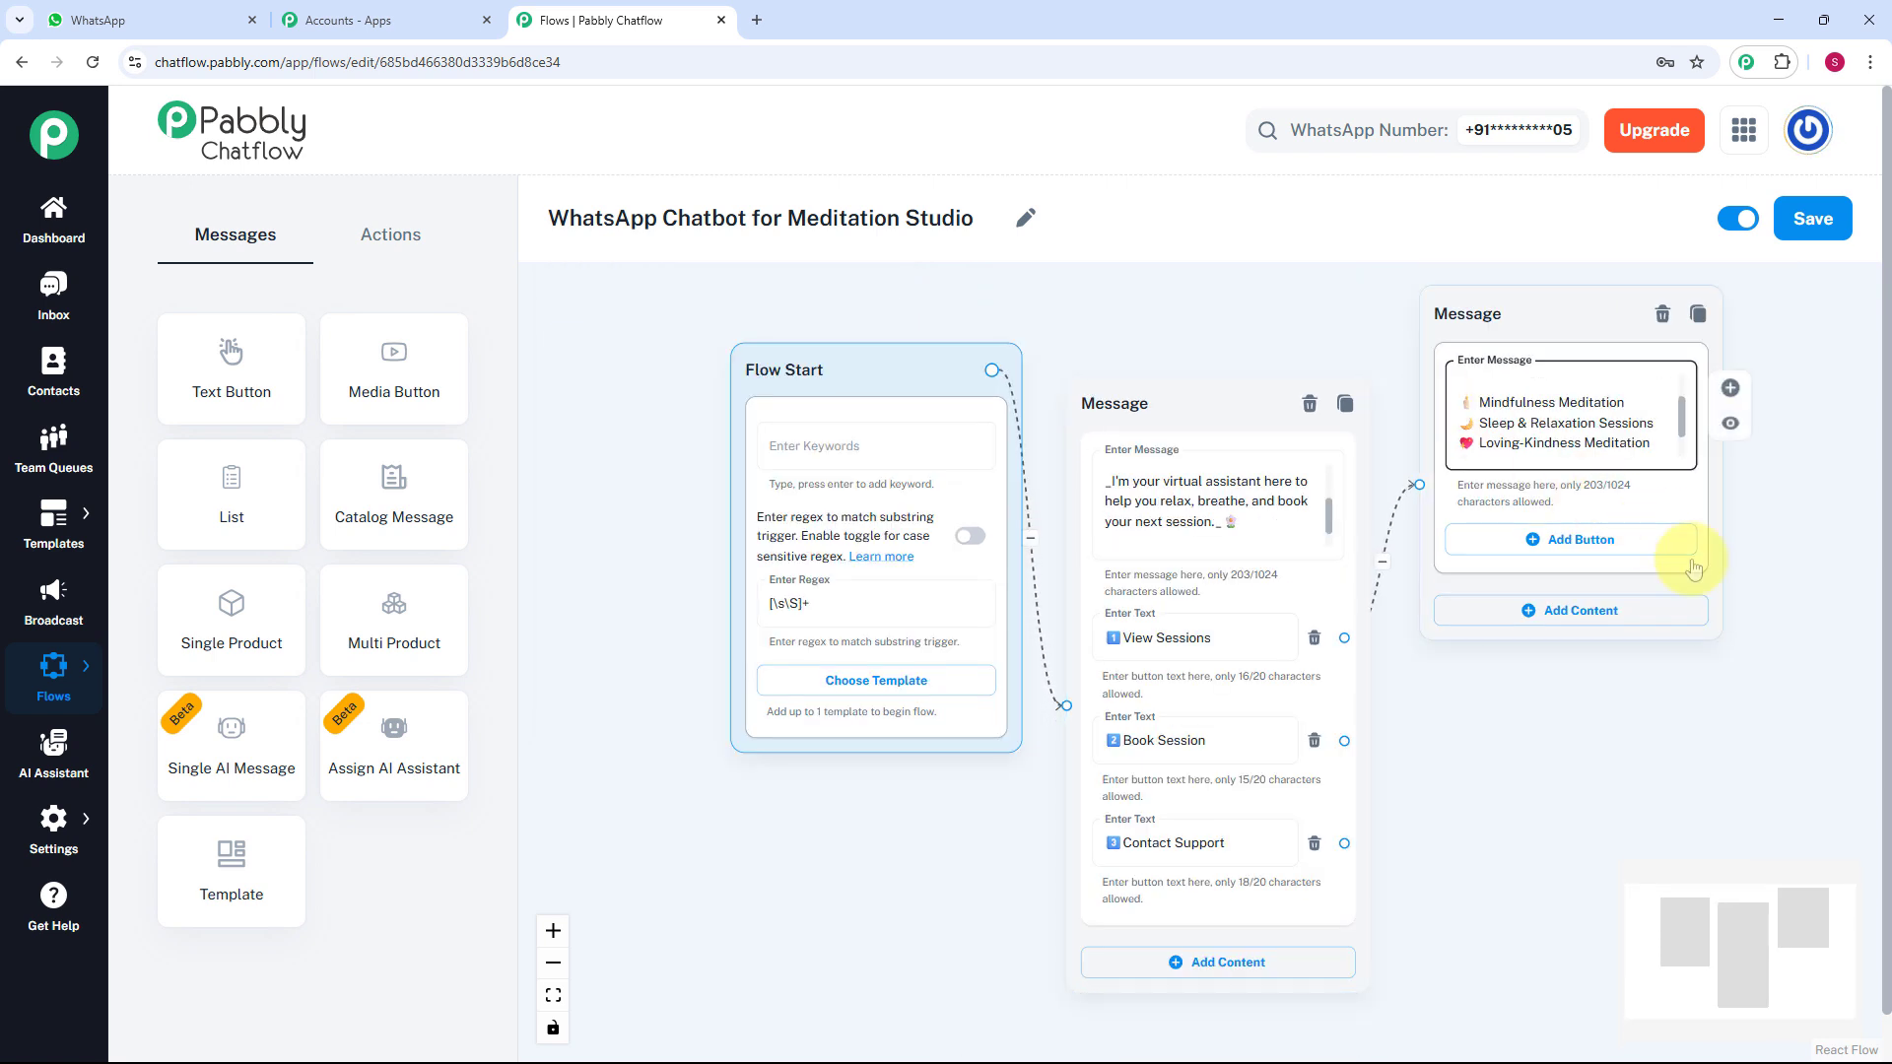
pyautogui.moveTo(1798, 628); pyautogui.dragTo(1552, 531)
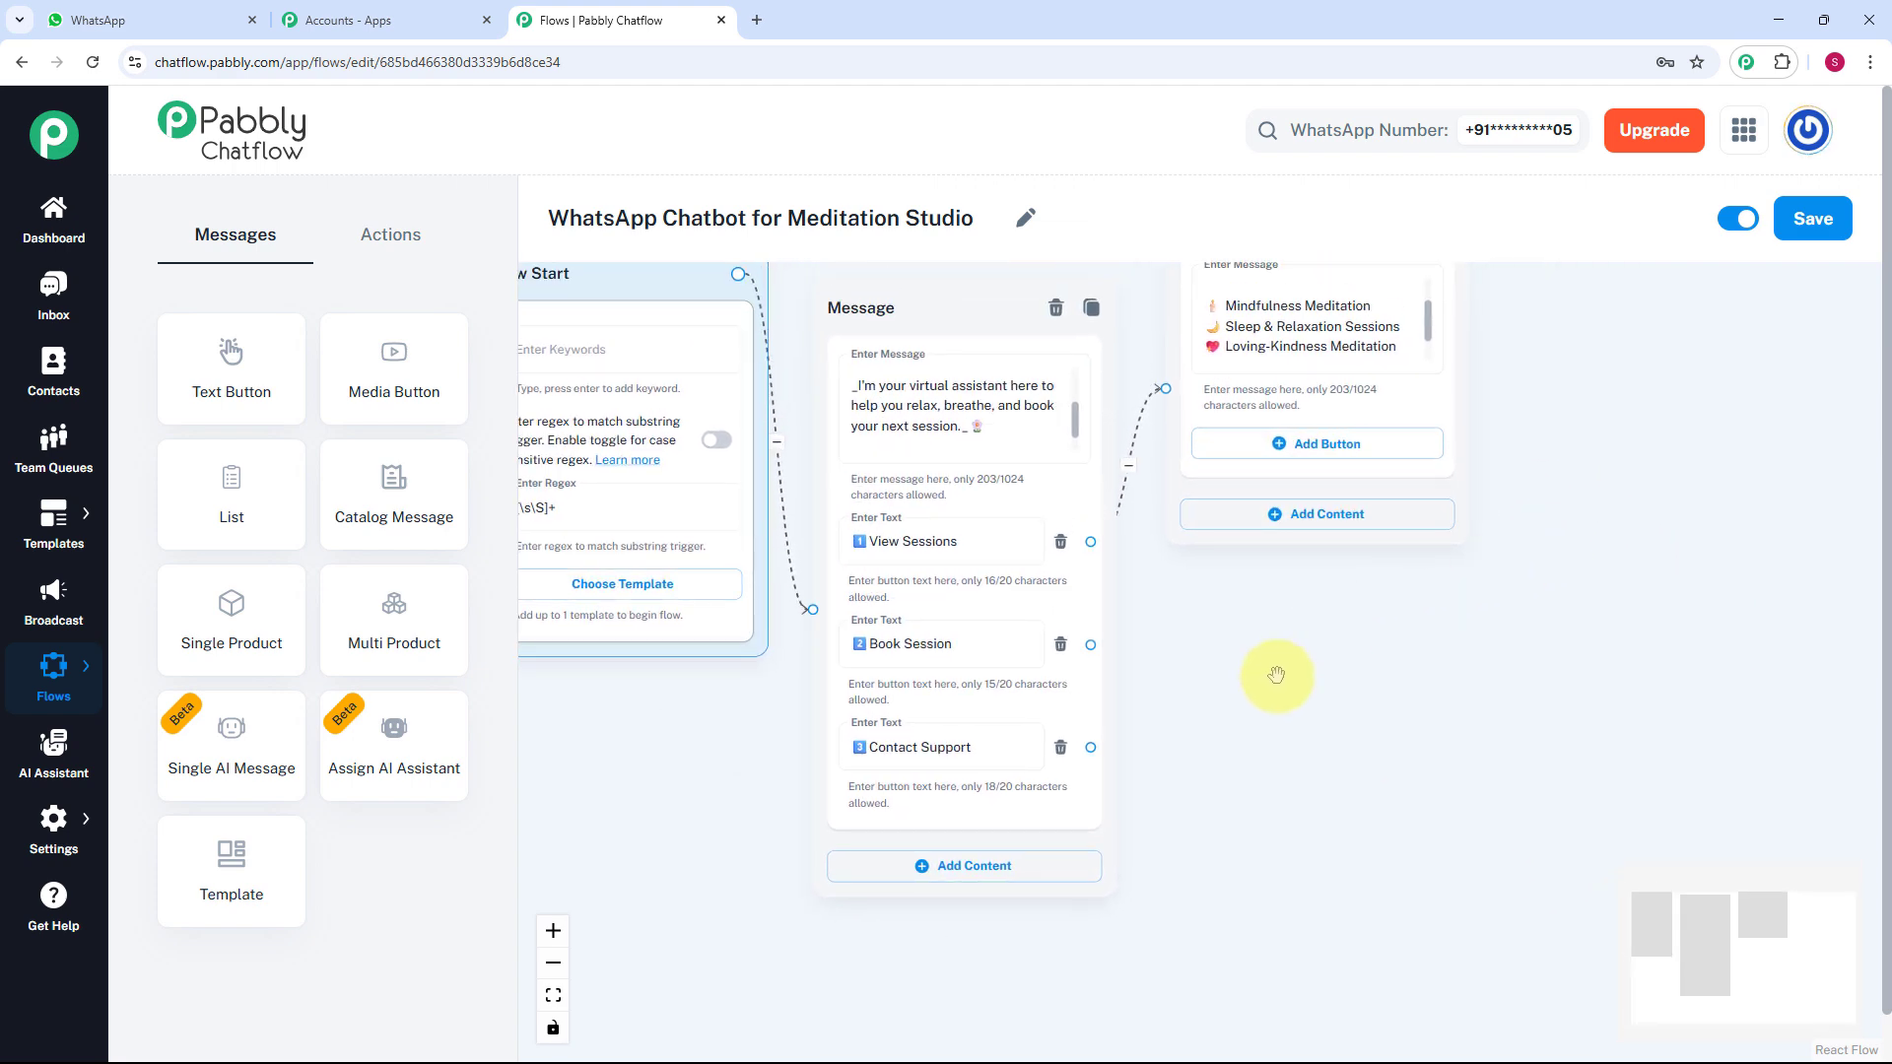
pyautogui.scroll(1, 1278, 681)
pyautogui.moveTo(1278, 681); pyautogui.dragTo(1212, 549)
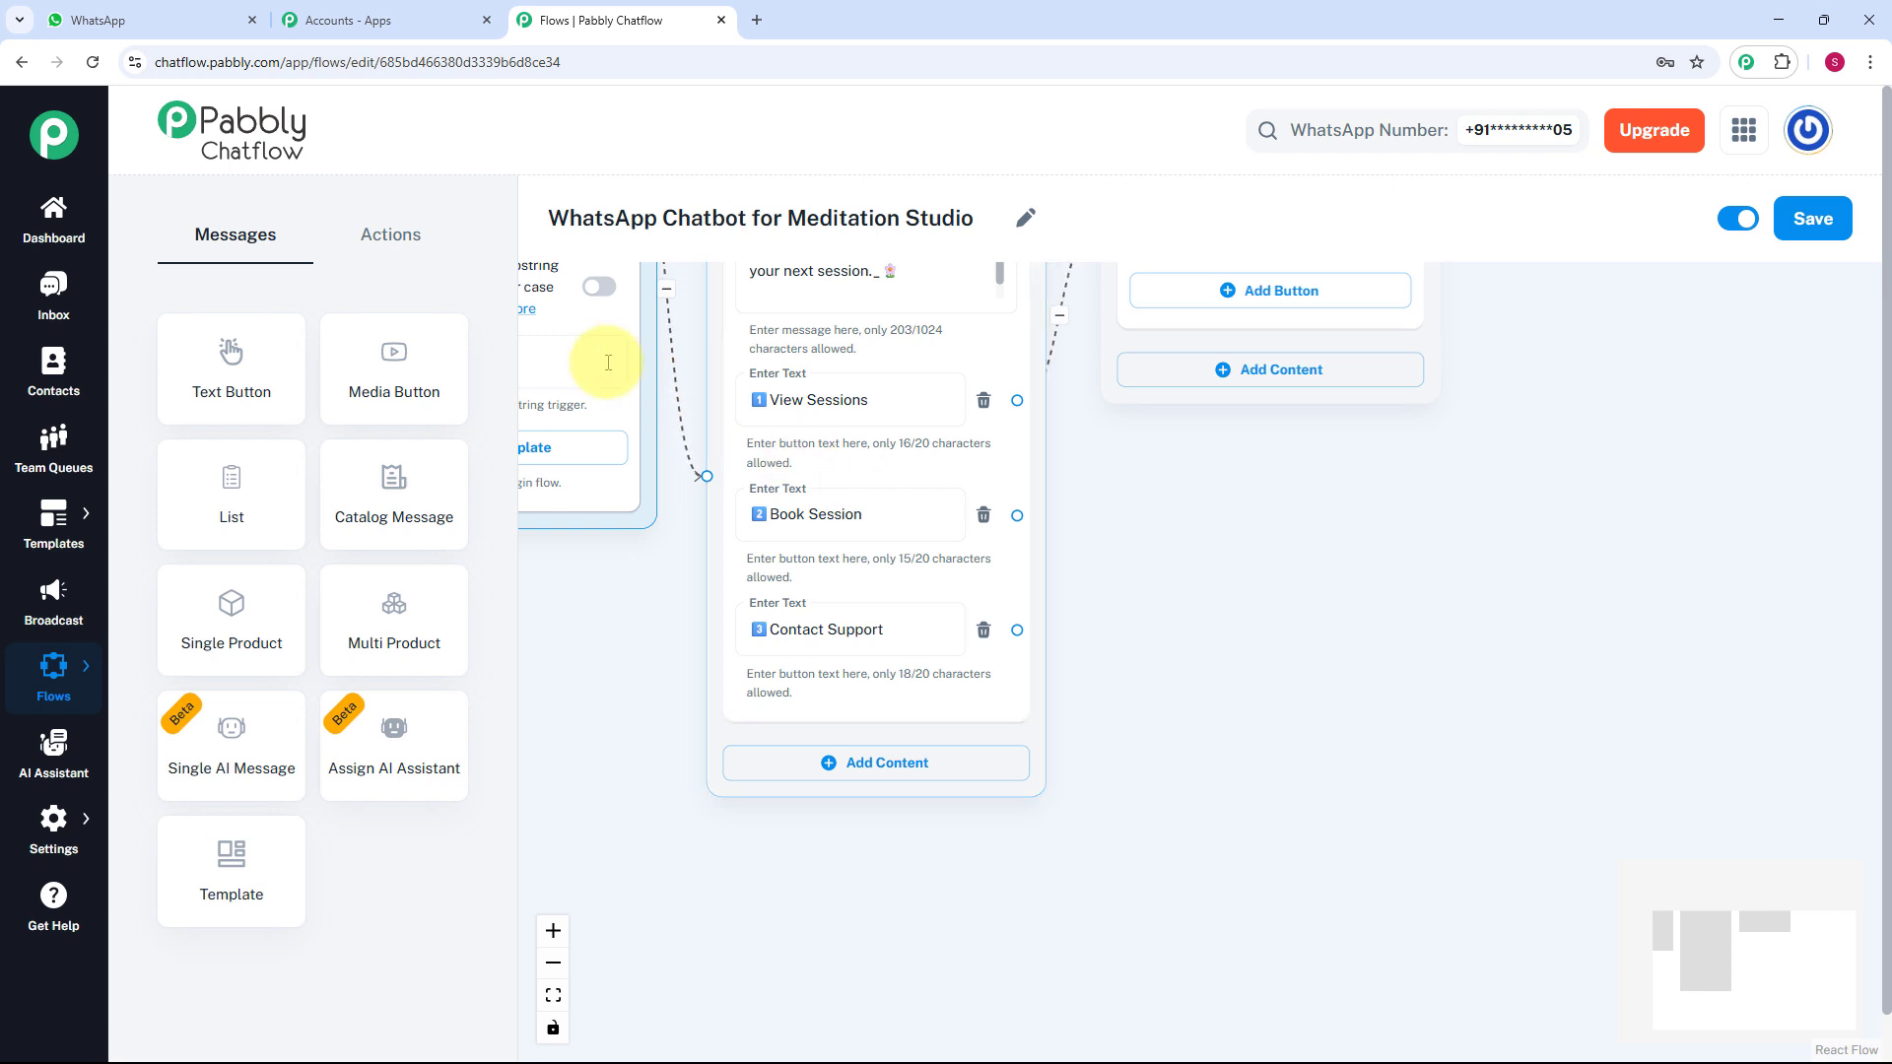
pyautogui.click(394, 240)
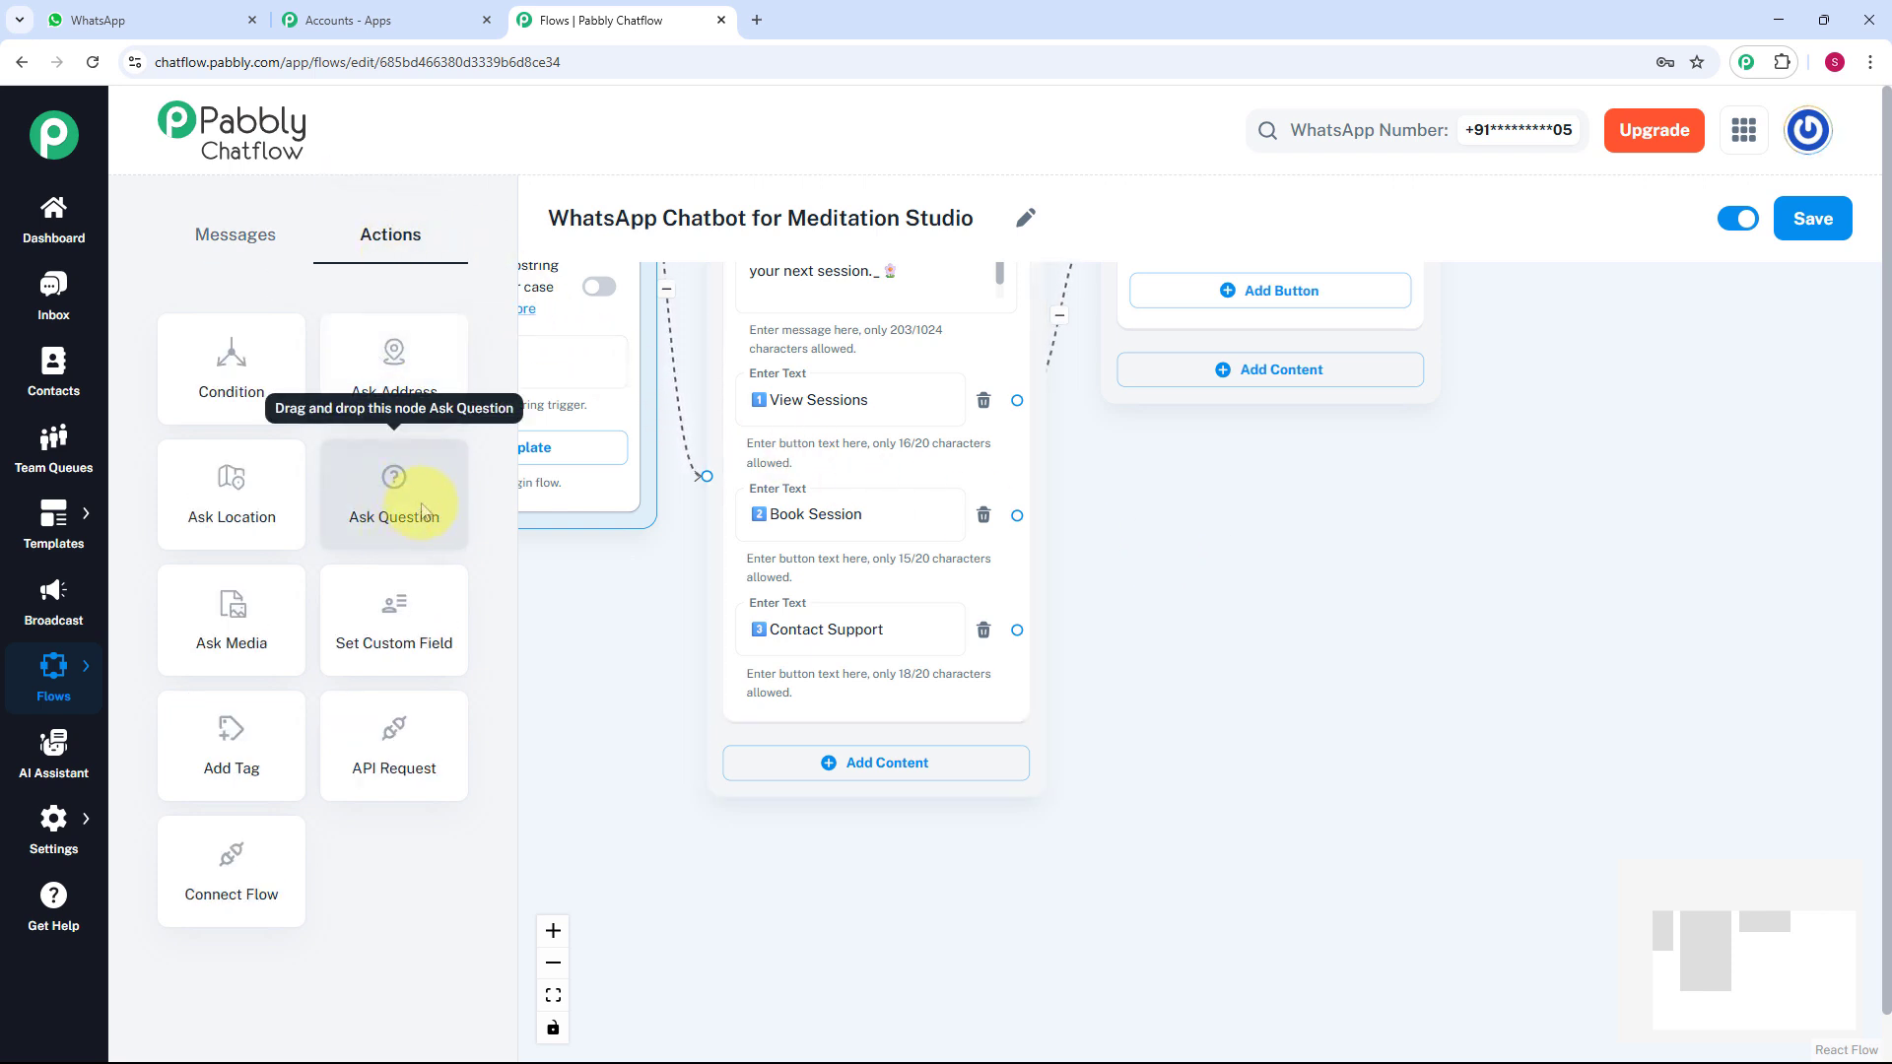
# Add an Ask Question node linked from Book Session with the pasted full-name request.
pyautogui.moveTo(422, 510); pyautogui.dragTo(1340, 550)
pyautogui.moveTo(1212, 550); pyautogui.dragTo(1242, 474)
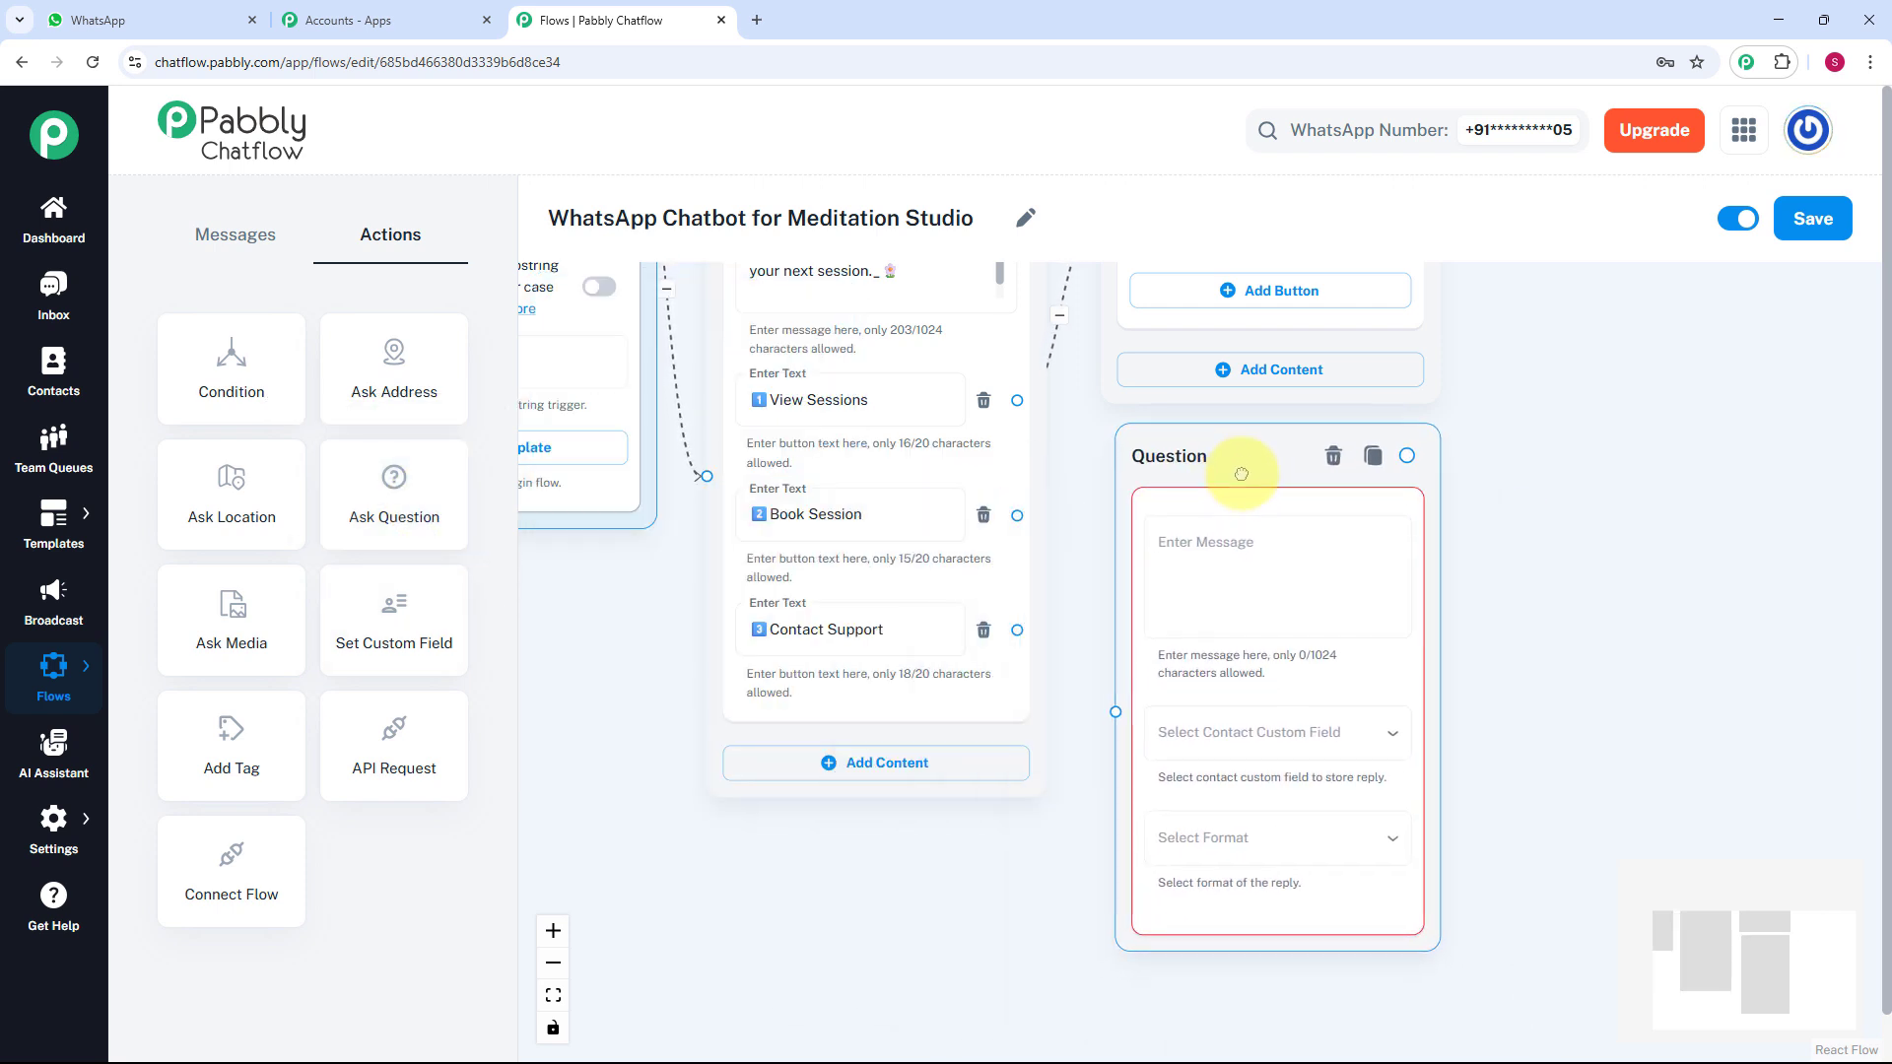
pyautogui.click(1006, 517)
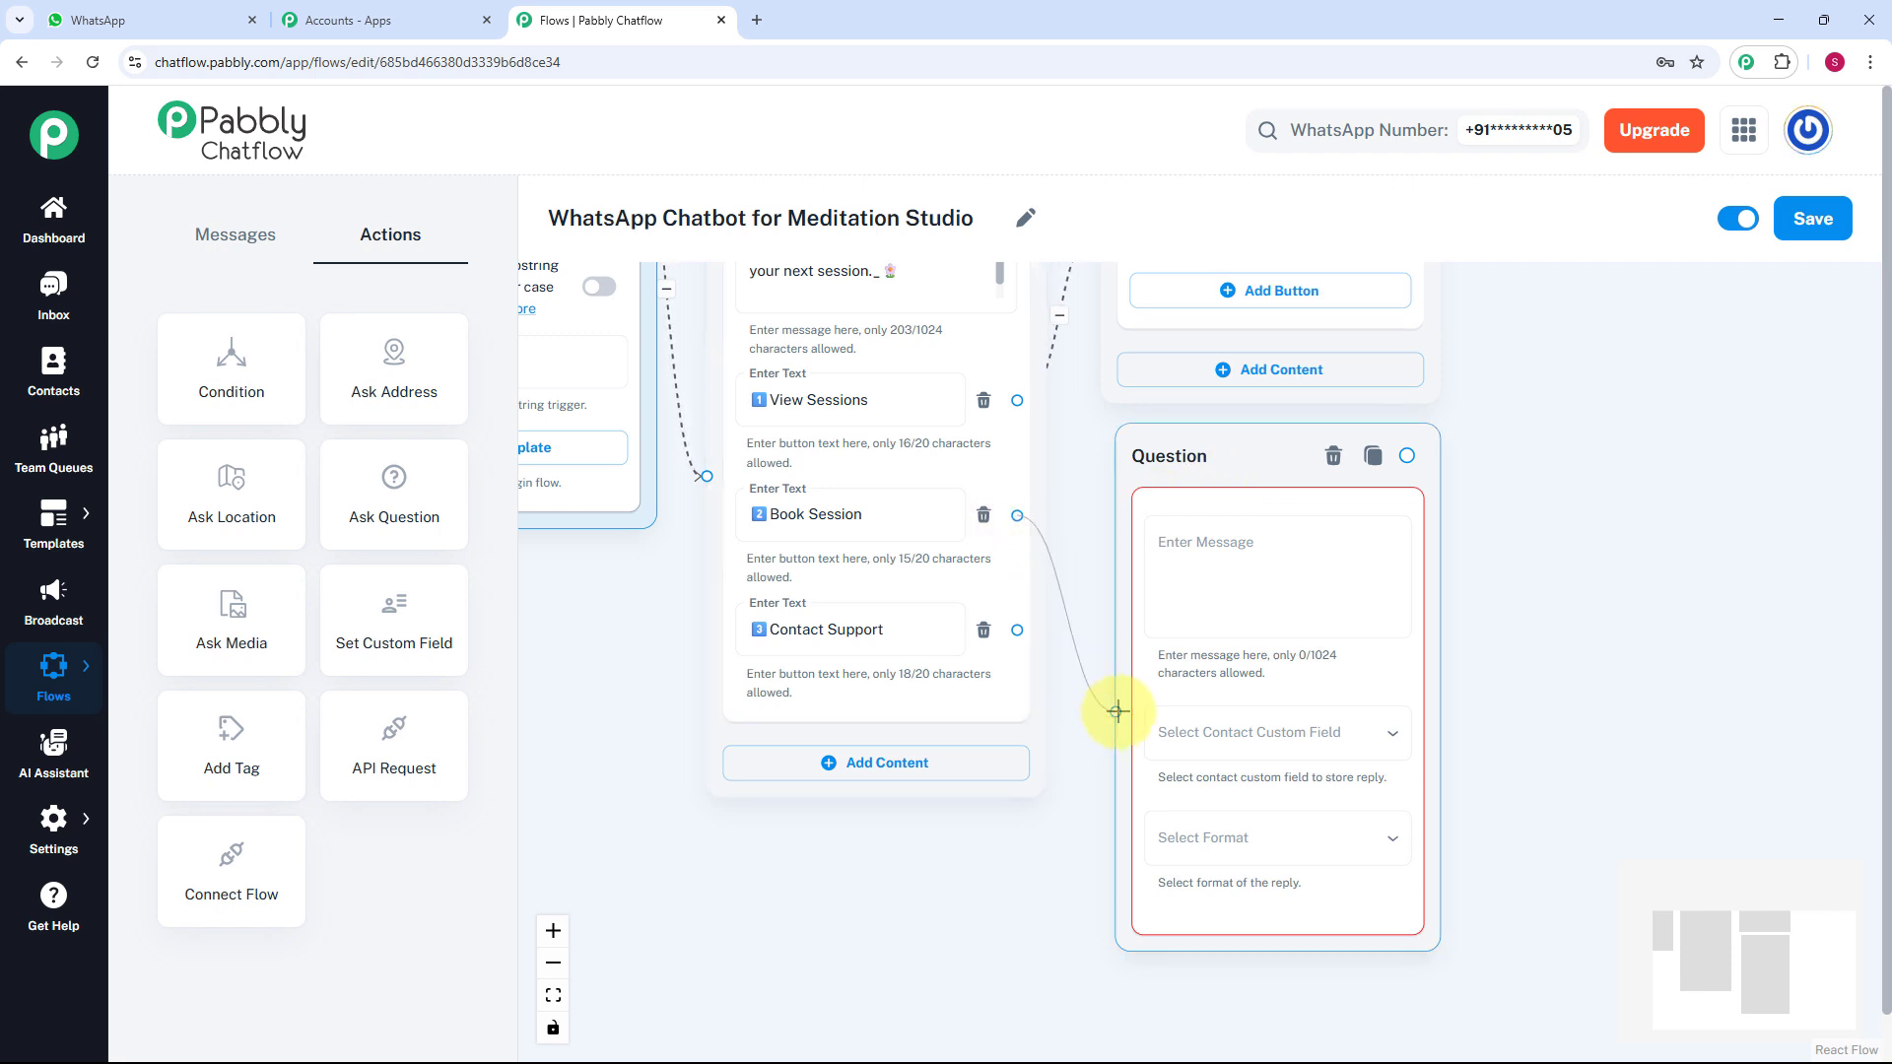
pyautogui.click(1203, 579)
pyautogui.scroll(1, 1200, 579)
pyautogui.hotkey('ctrl', 'v')
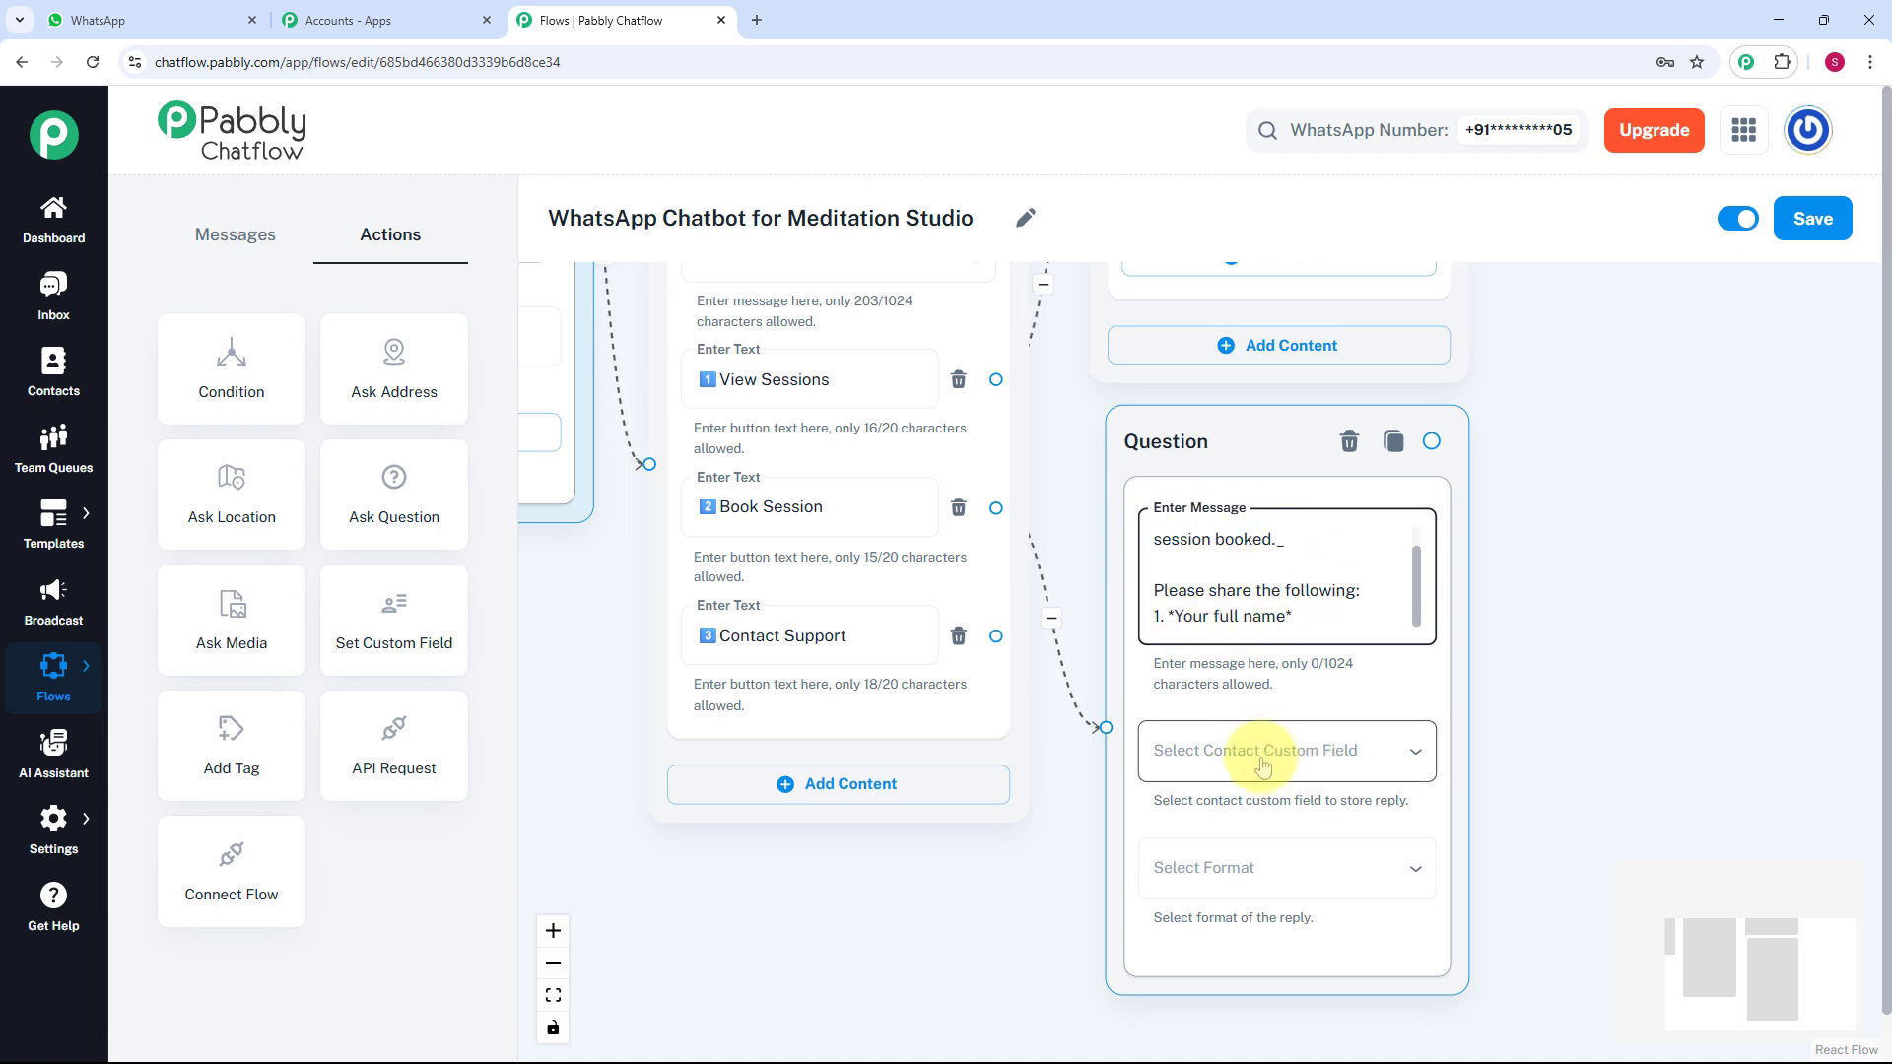
# Store the question's reply in the FullName custom field with format Any.
pyautogui.click(1338, 763)
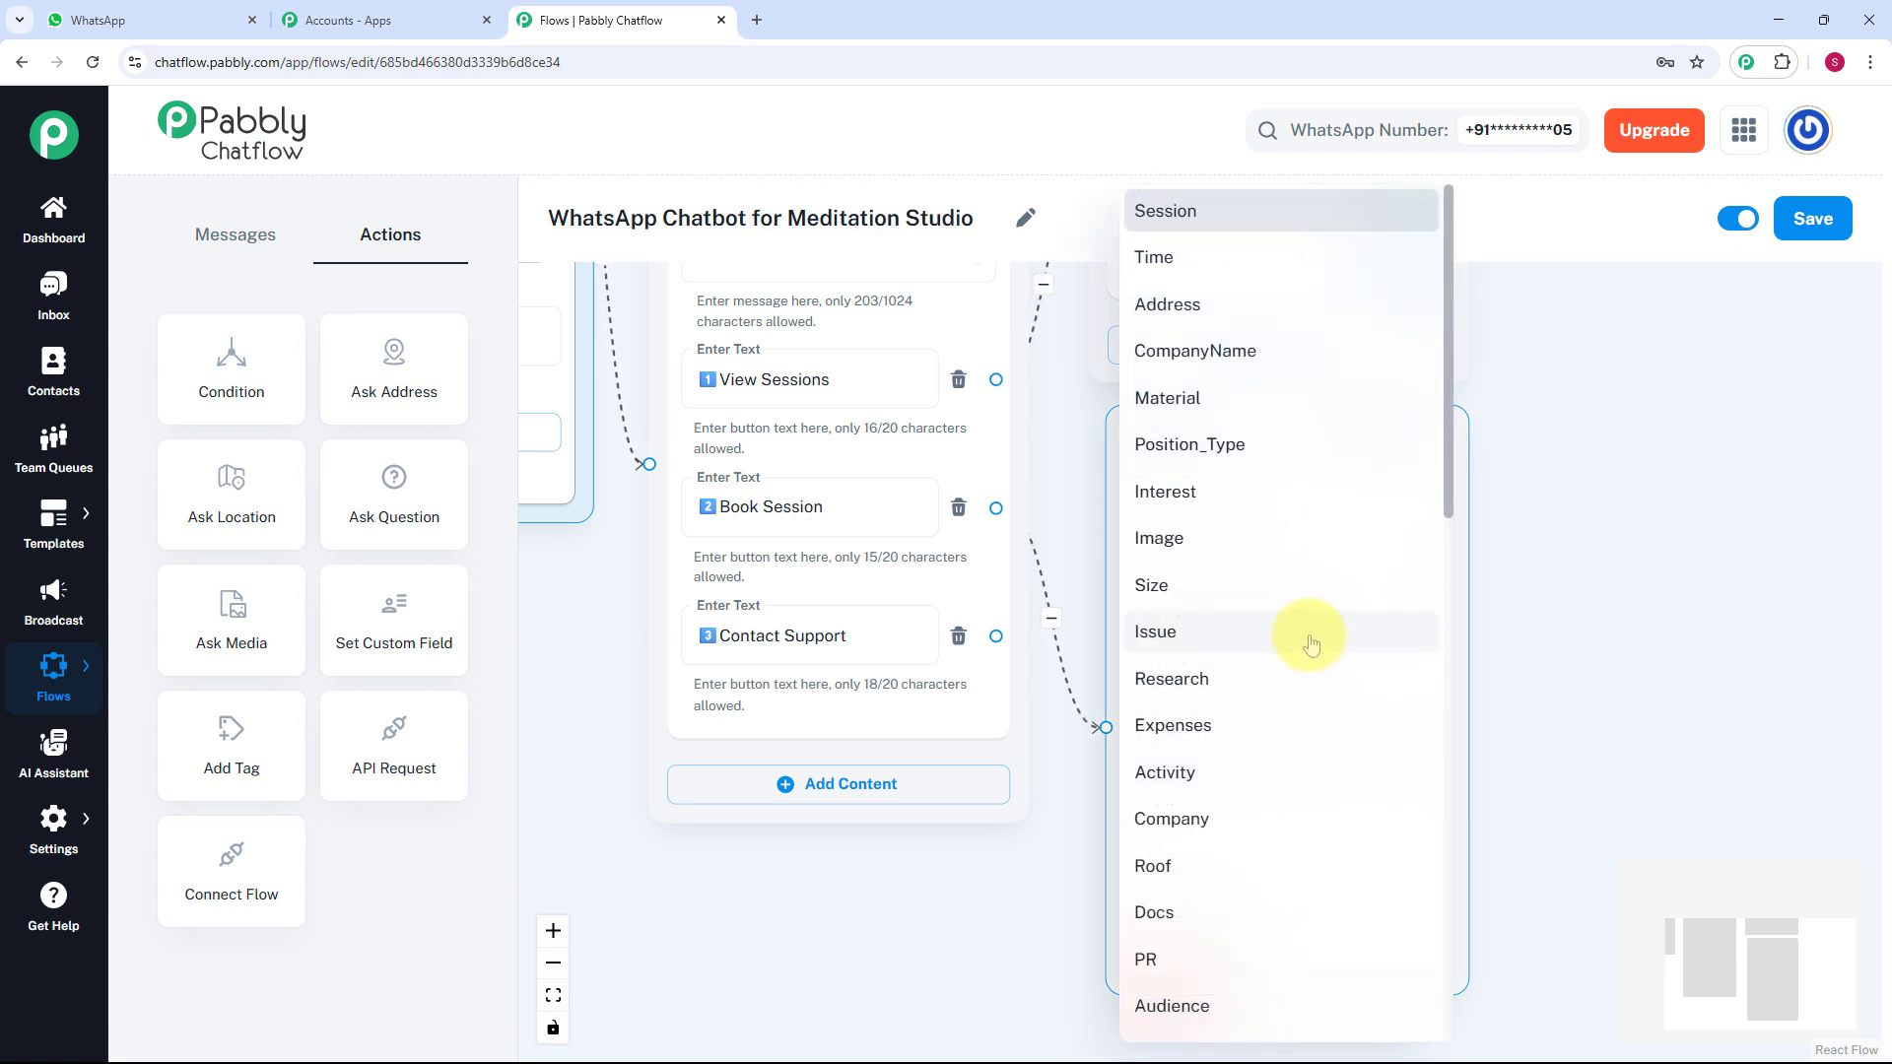
pyautogui.click(74, 836)
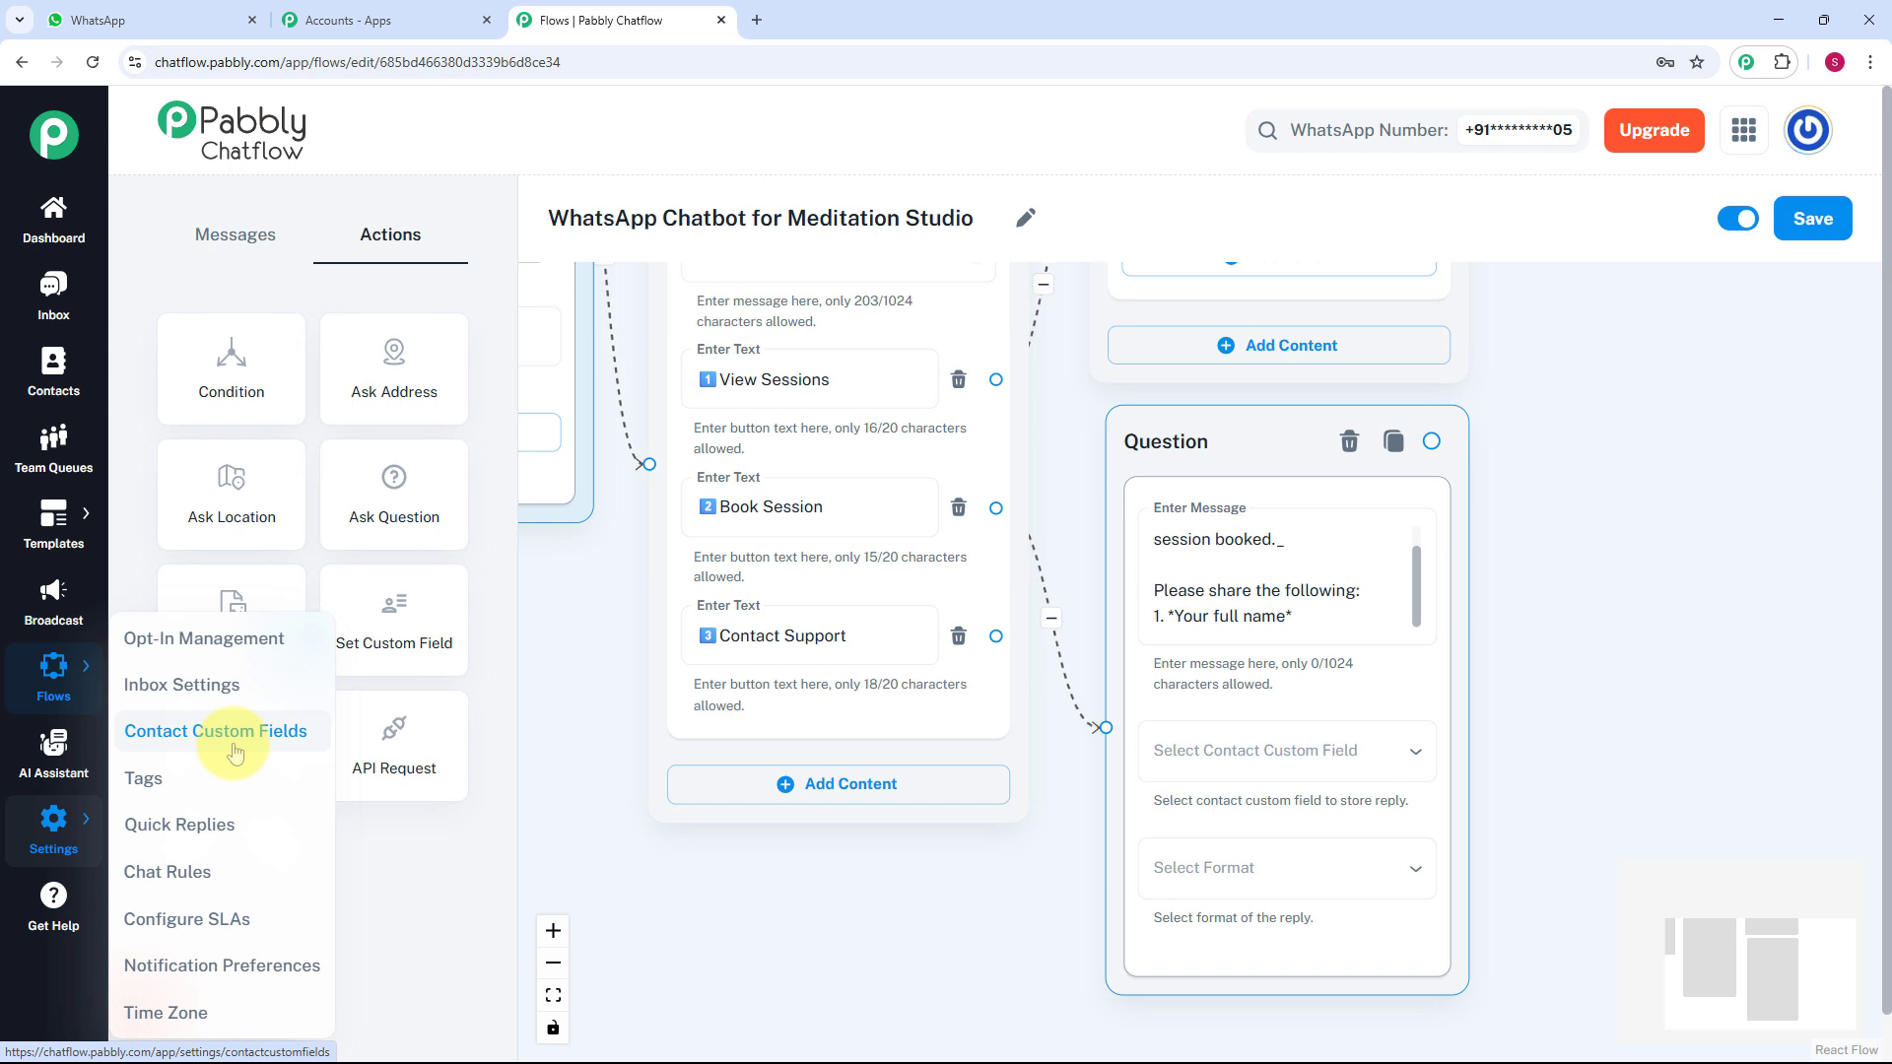
pyautogui.click(1293, 747)
pyautogui.scroll(-5, 1278, 746)
pyautogui.scroll(-3, 1279, 746)
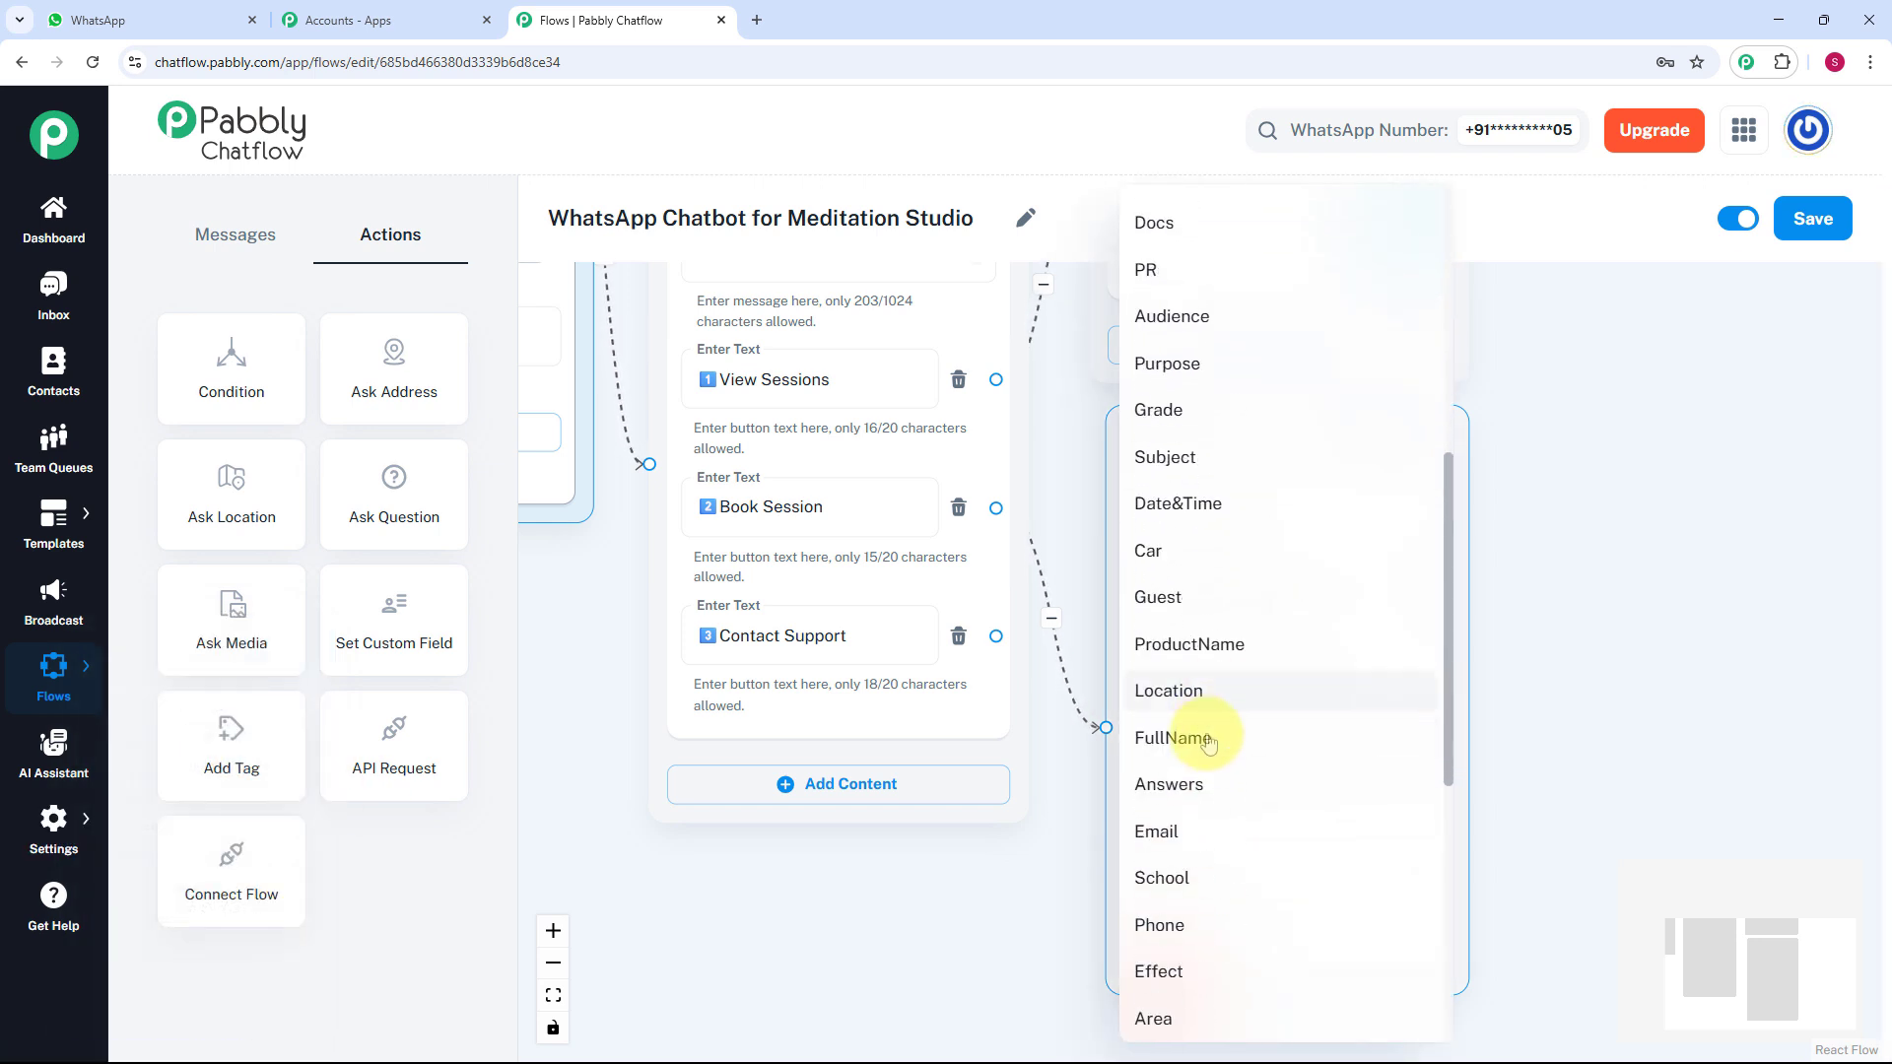
pyautogui.click(1222, 735)
pyautogui.click(1240, 896)
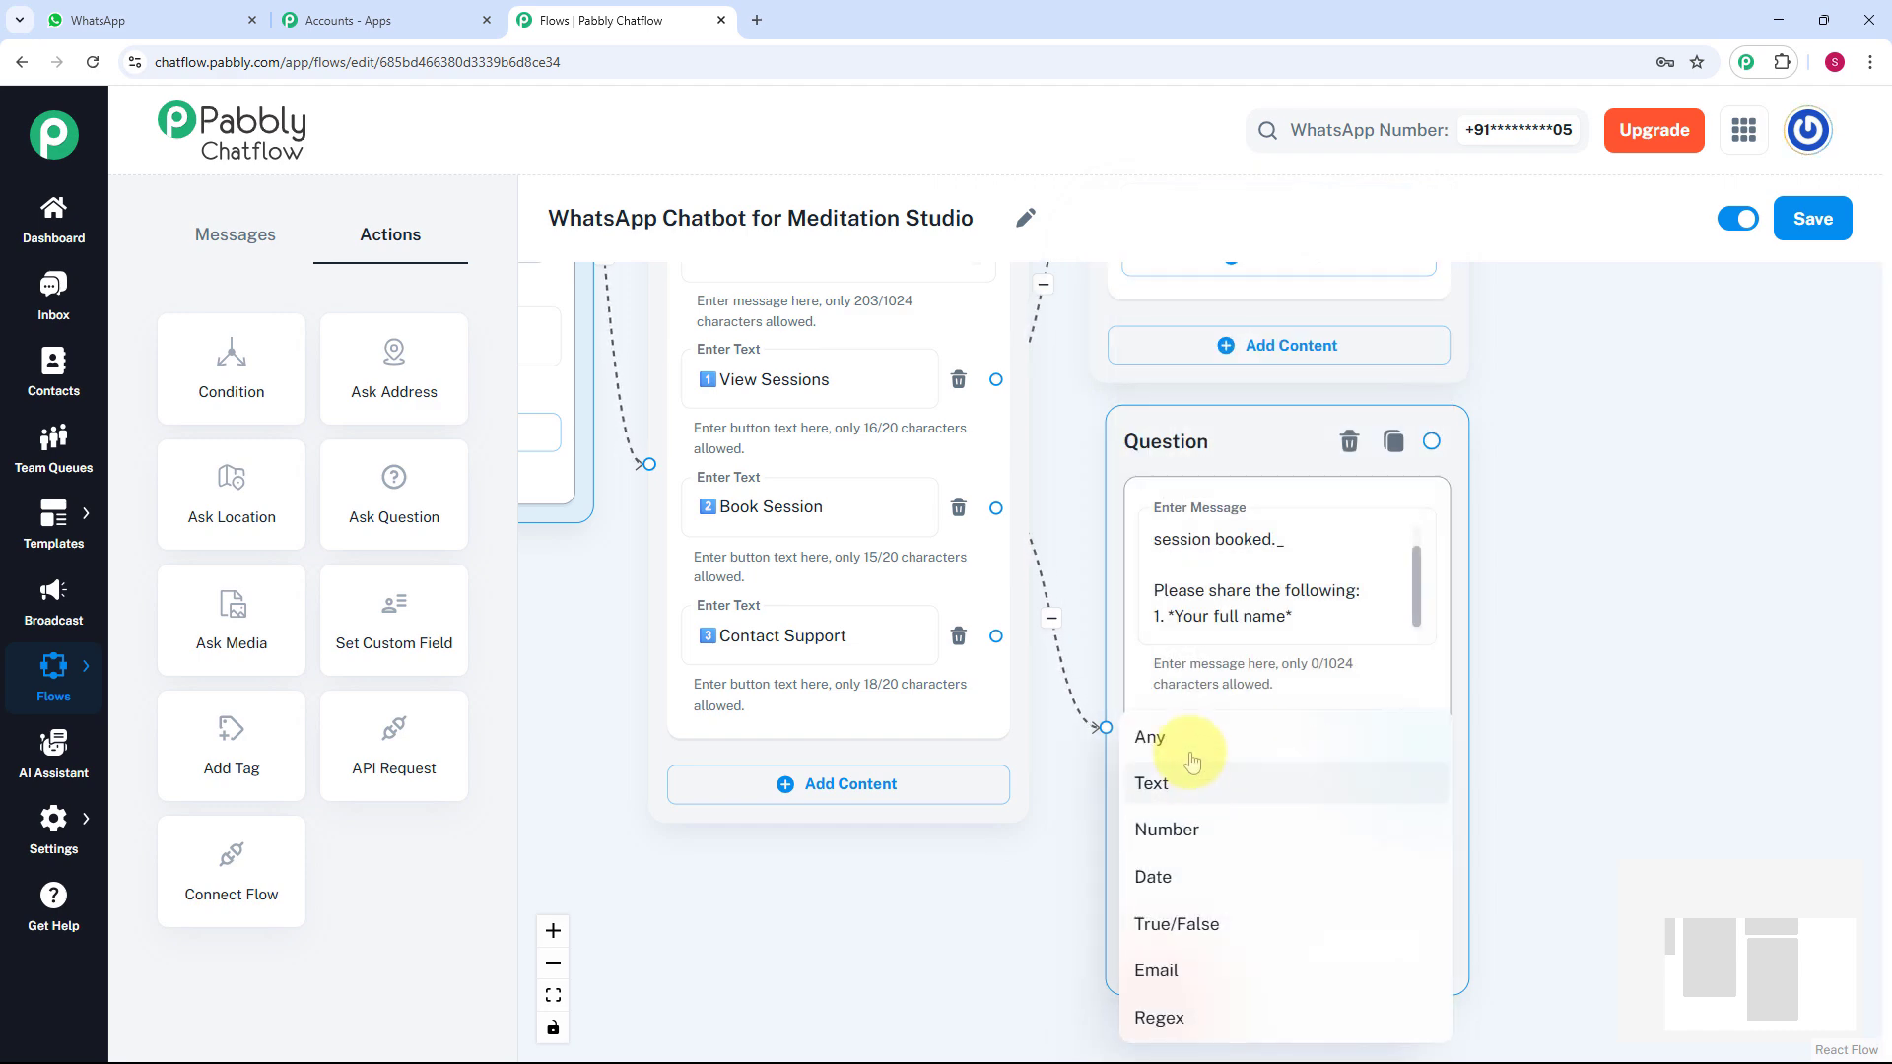
pyautogui.click(1195, 737)
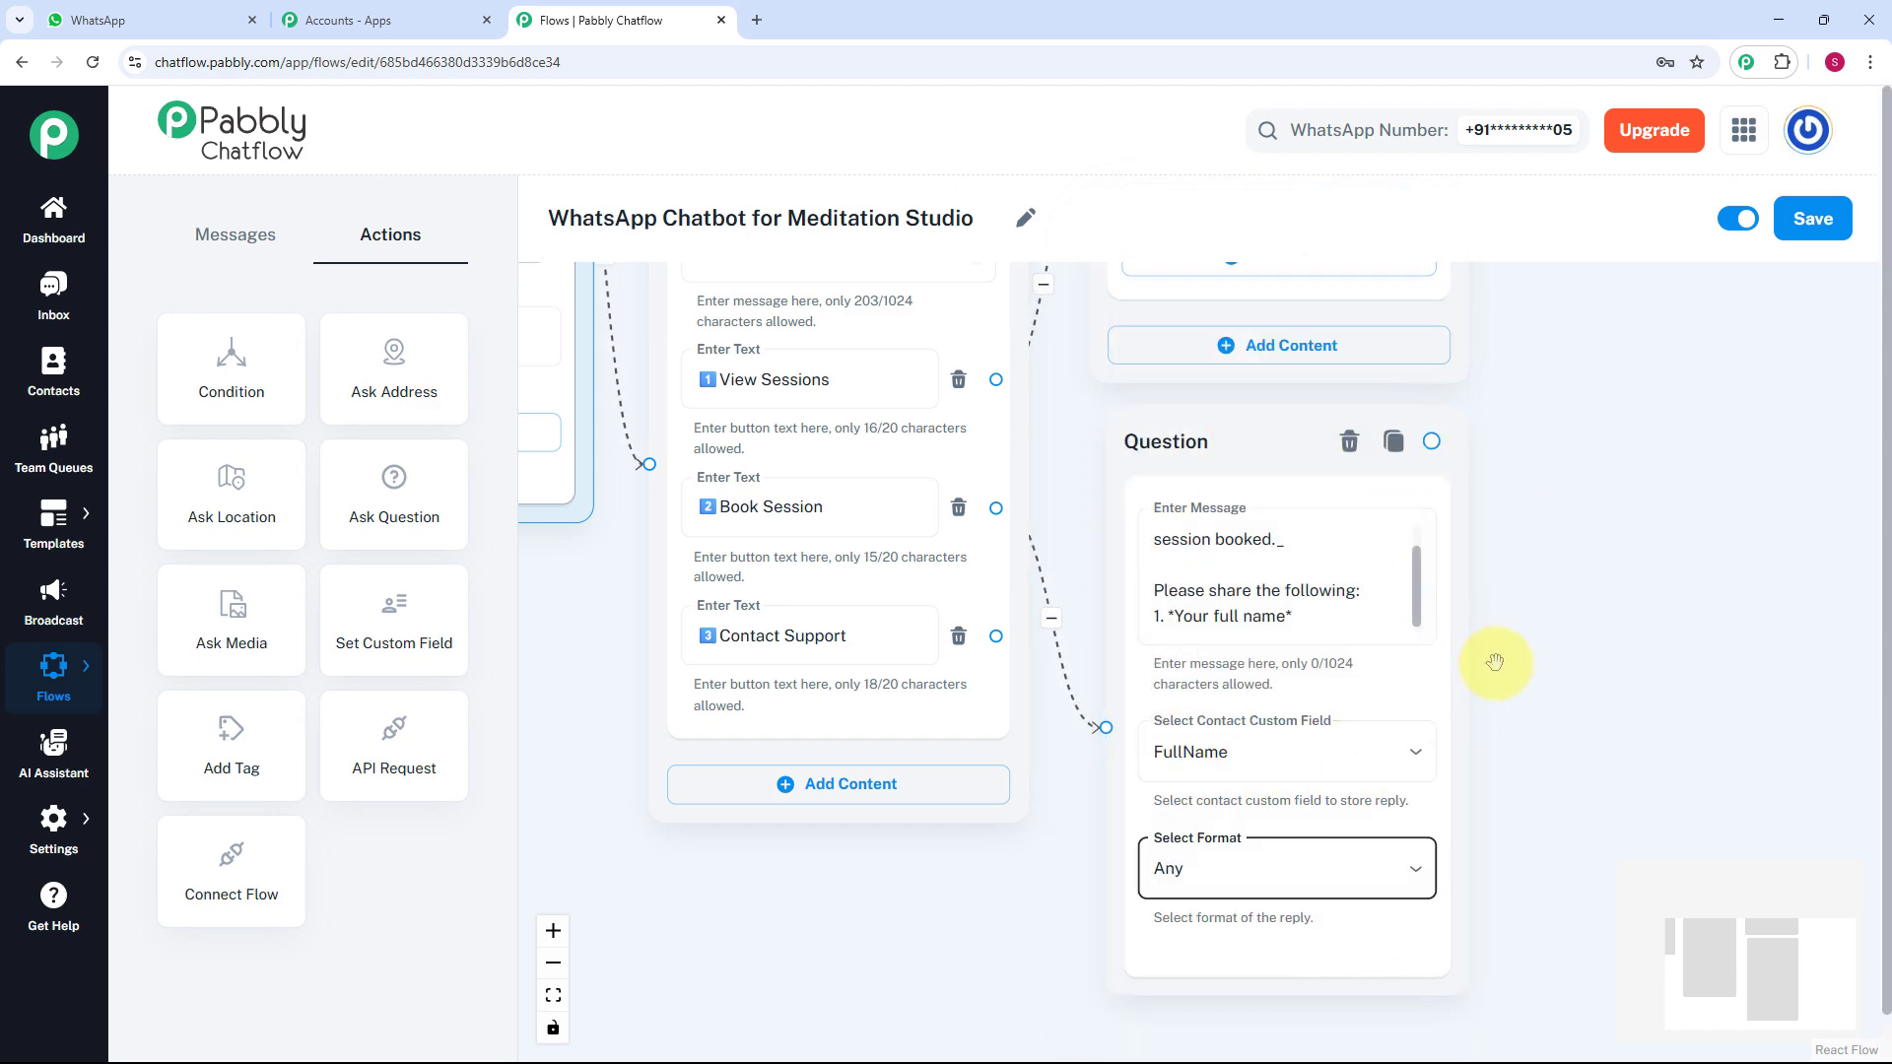
pyautogui.scroll(-4, 1531, 648)
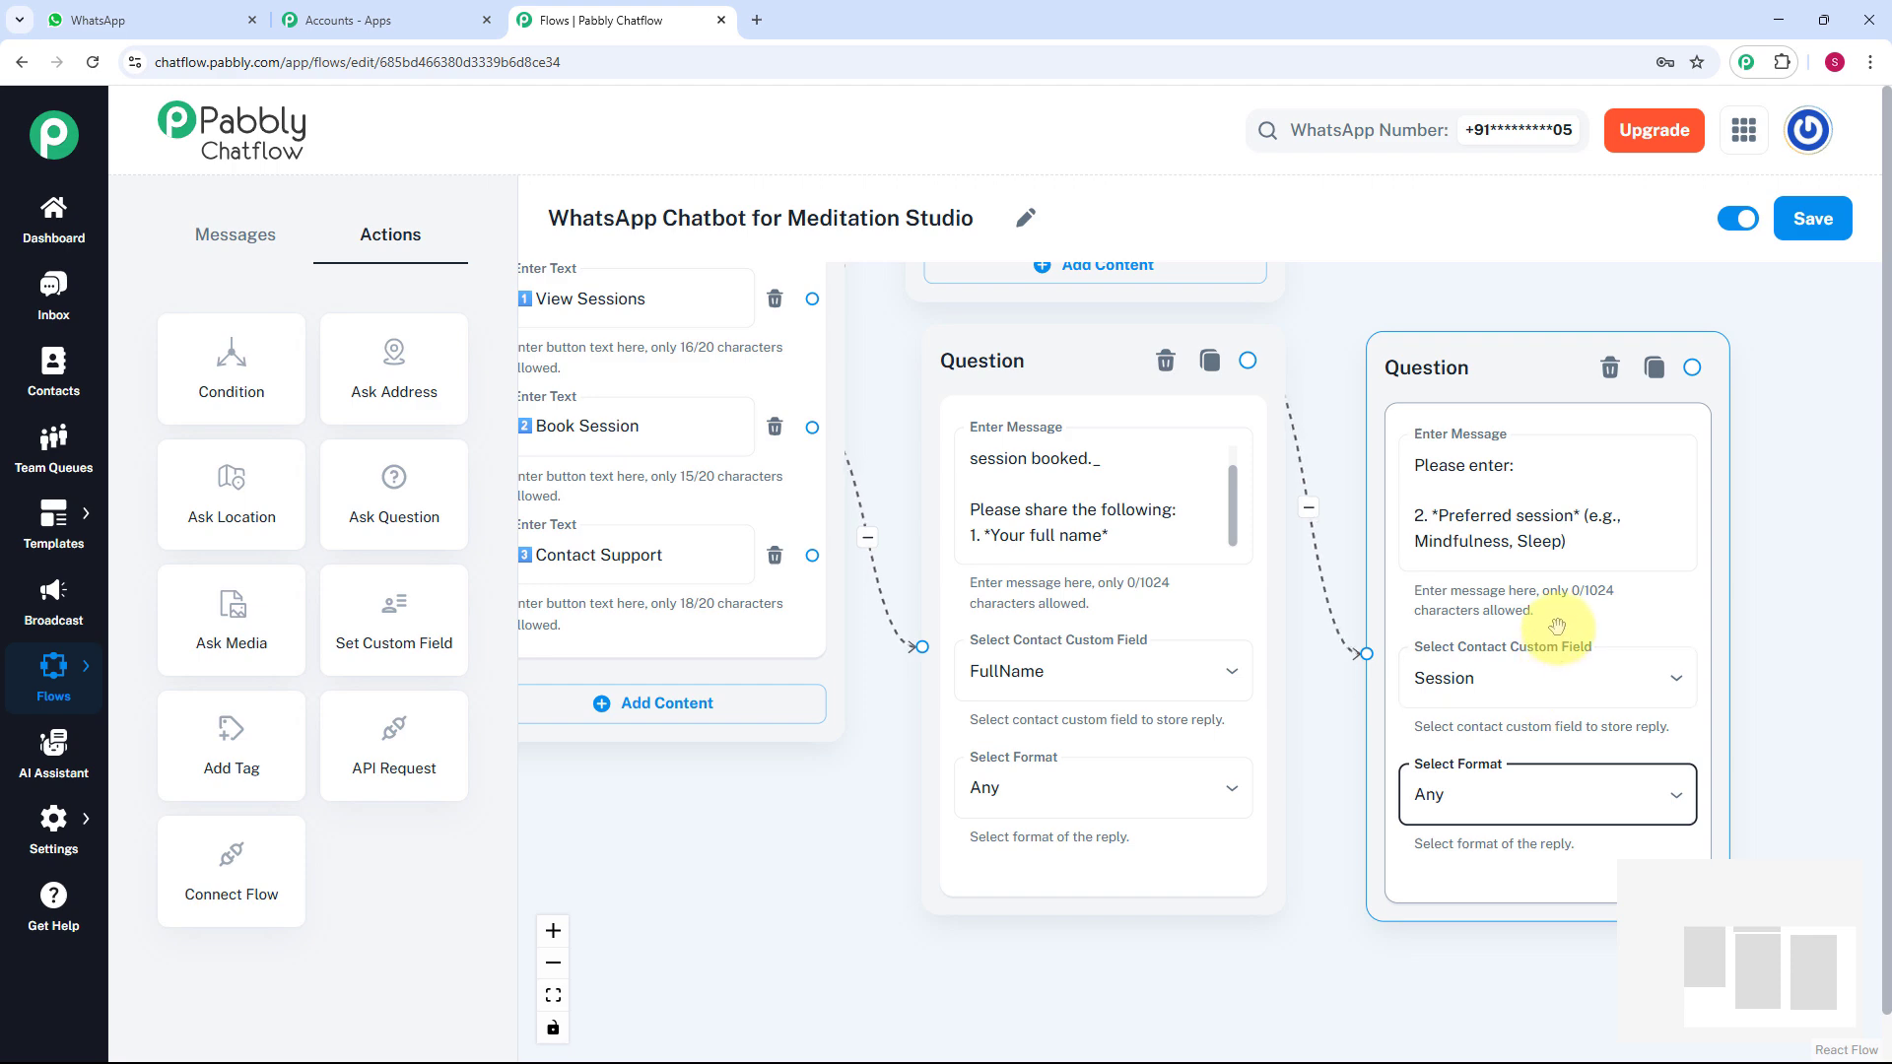
# Set the preferred-date question's reply format to Date and drag a new connection from its output.
pyautogui.scroll(-3, 1558, 627)
pyautogui.scroll(-1, 1725, 589)
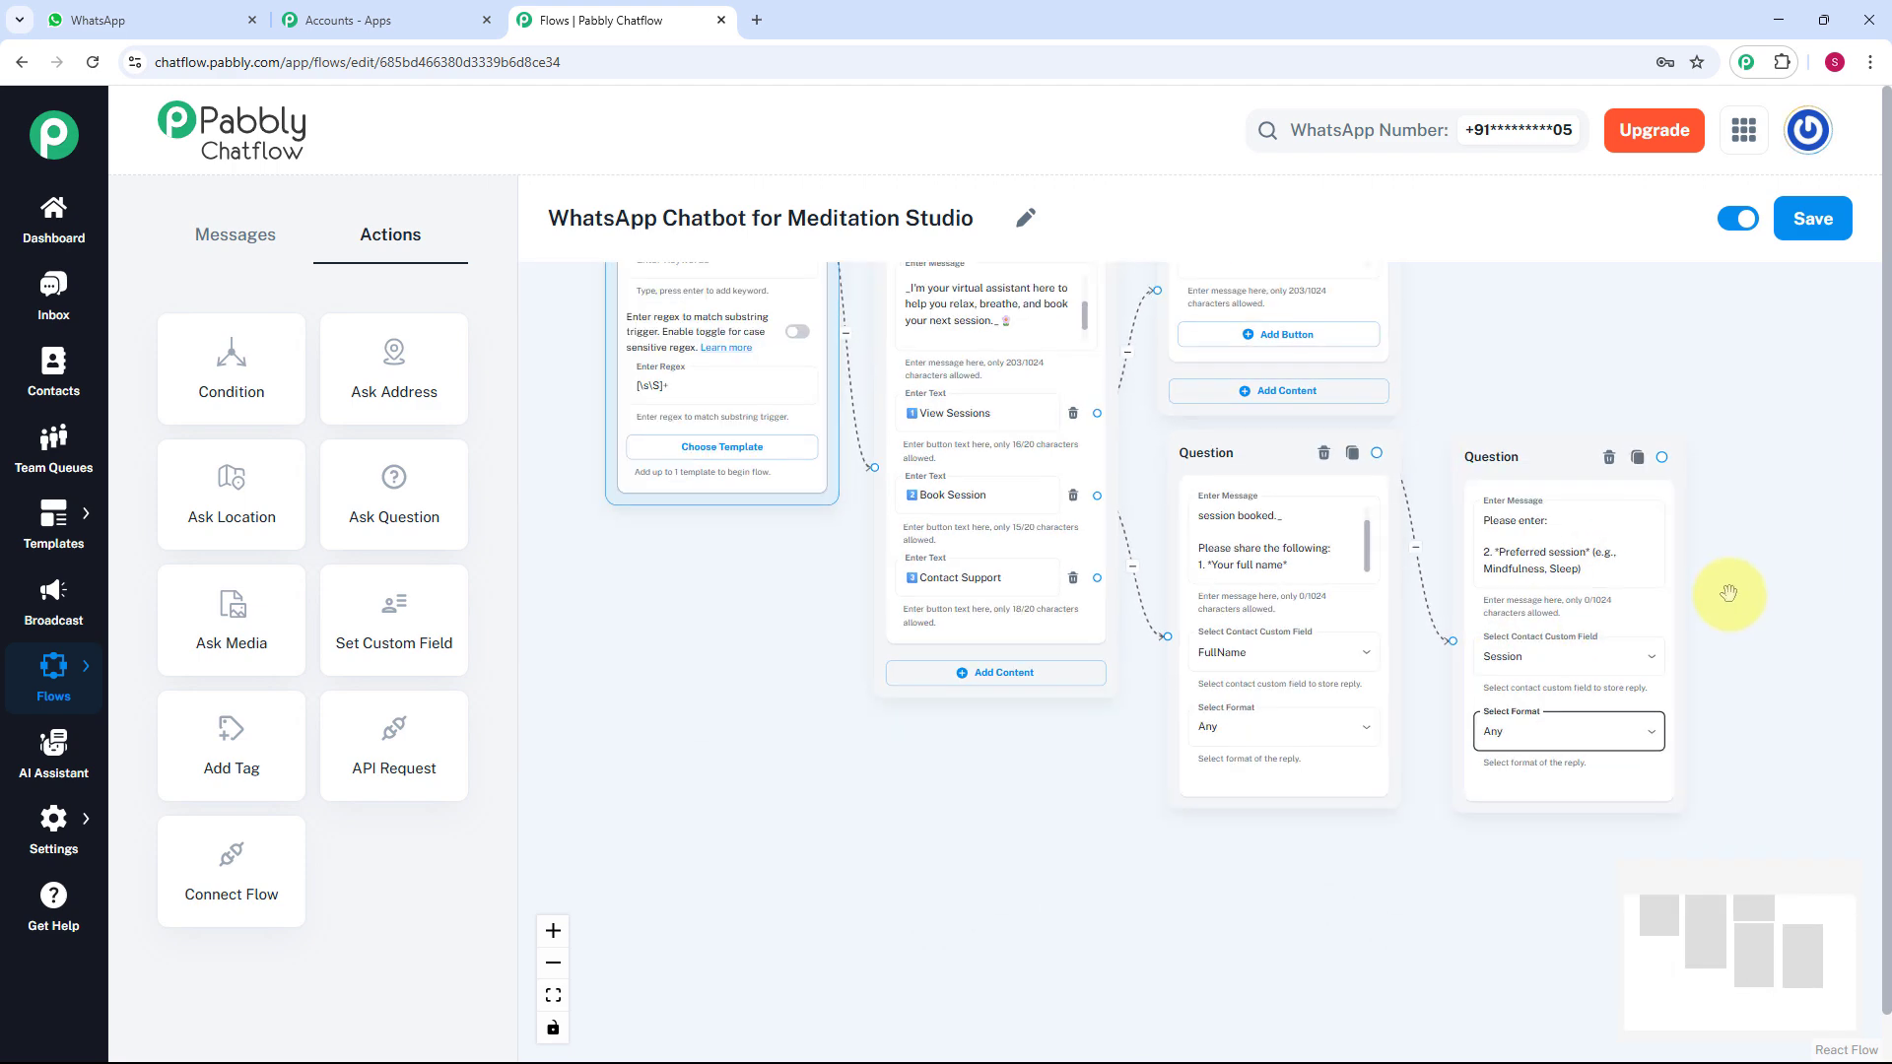
pyautogui.moveTo(1707, 601); pyautogui.dragTo(1406, 621)
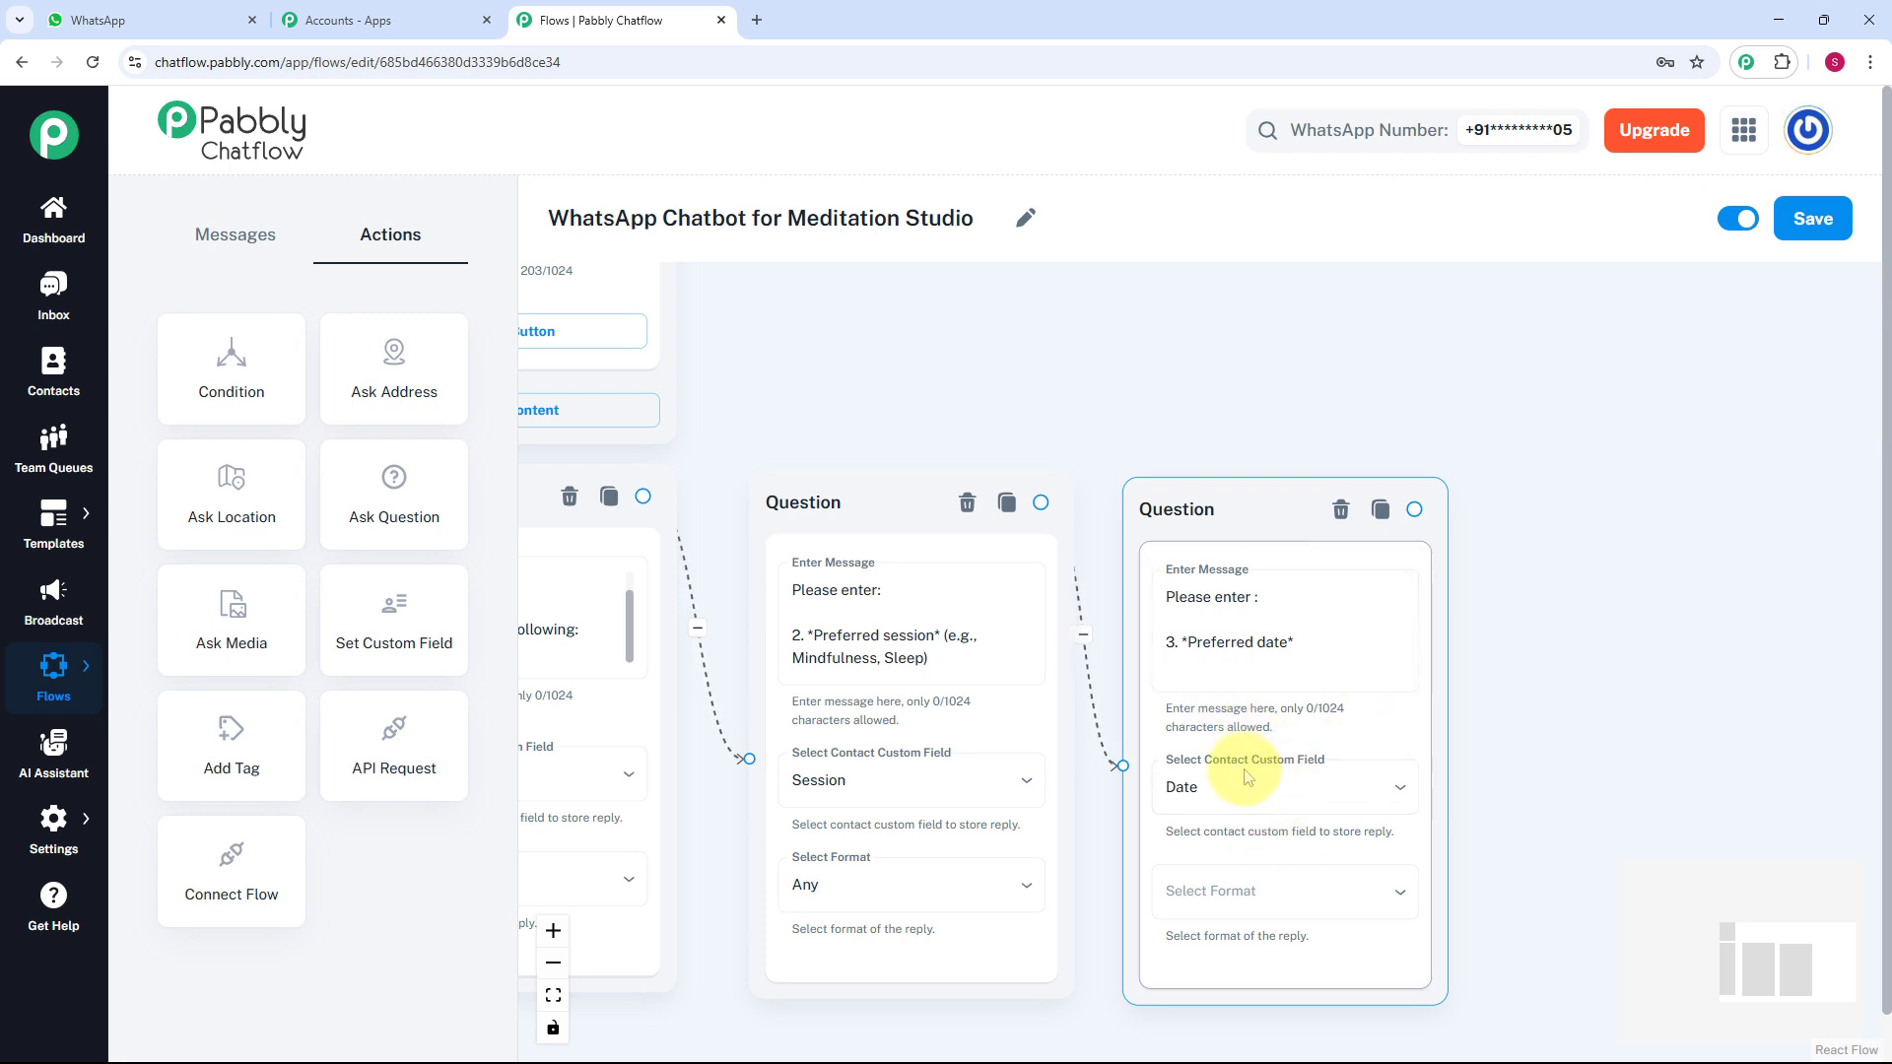
pyautogui.click(1247, 896)
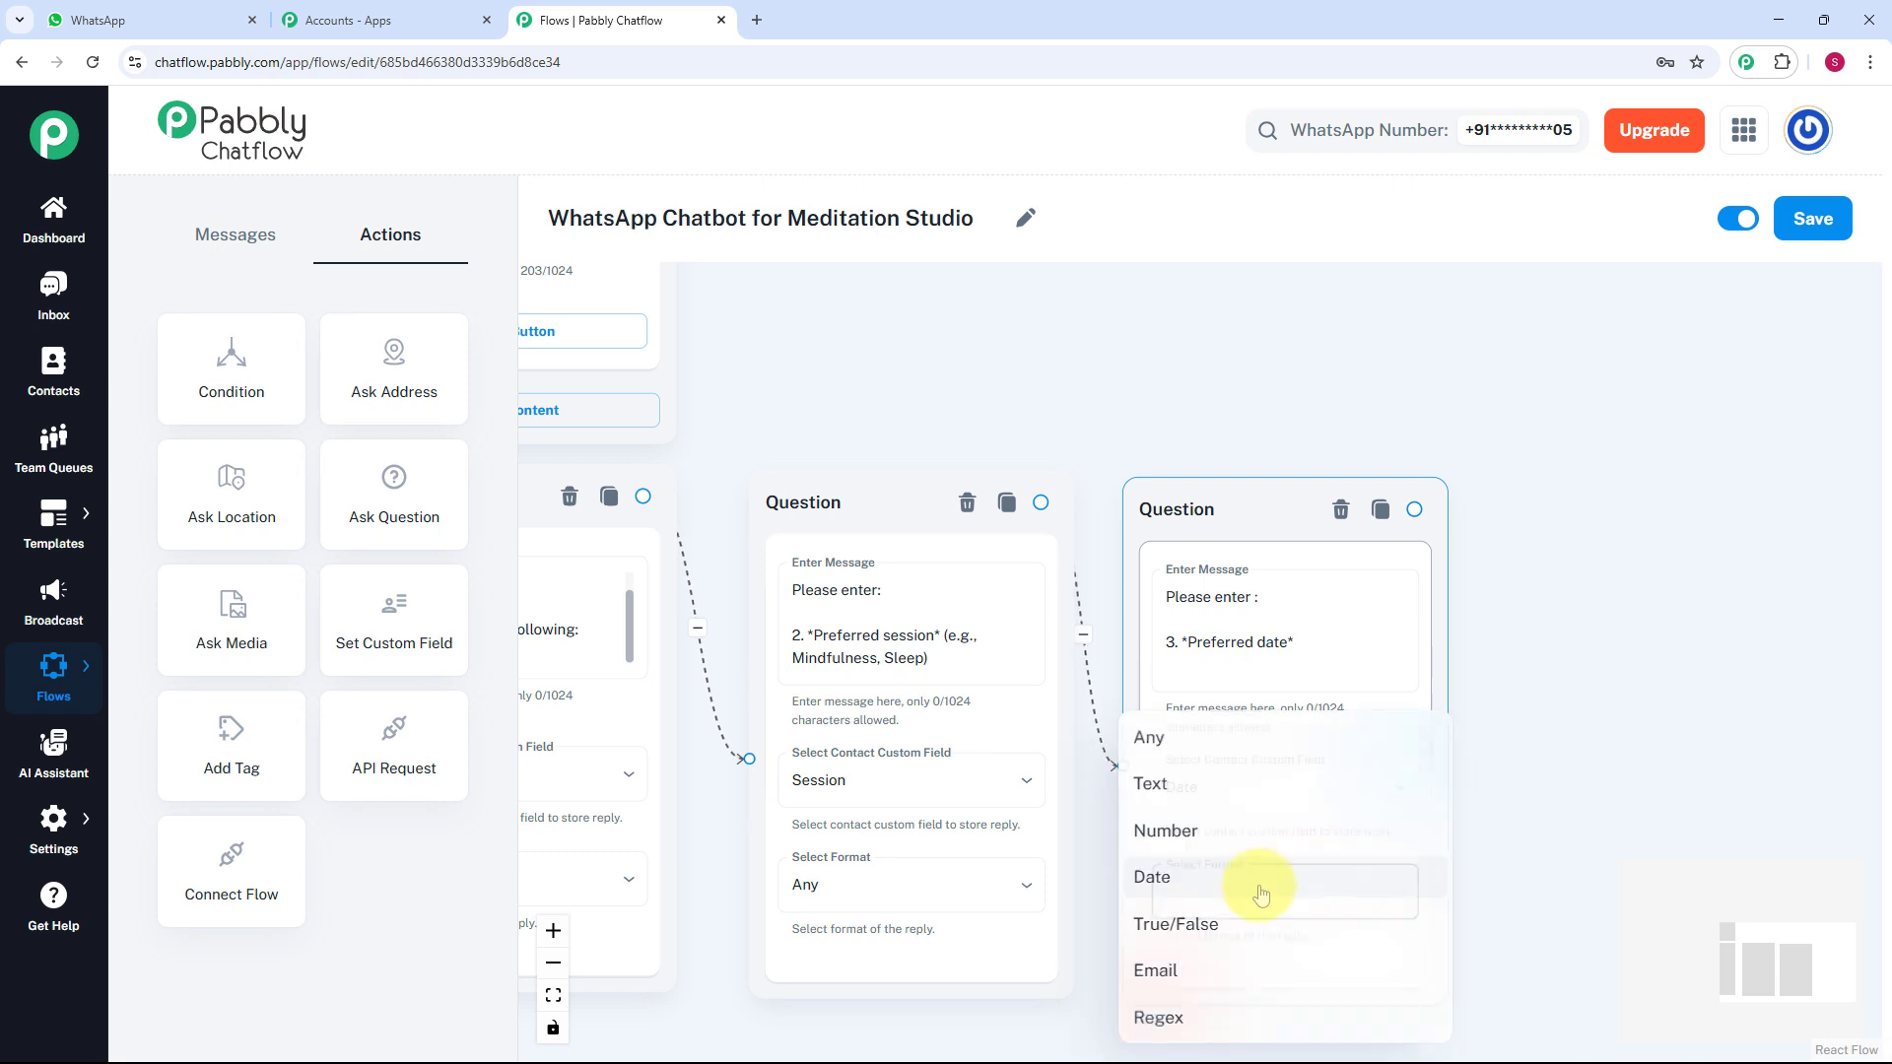
pyautogui.click(1231, 887)
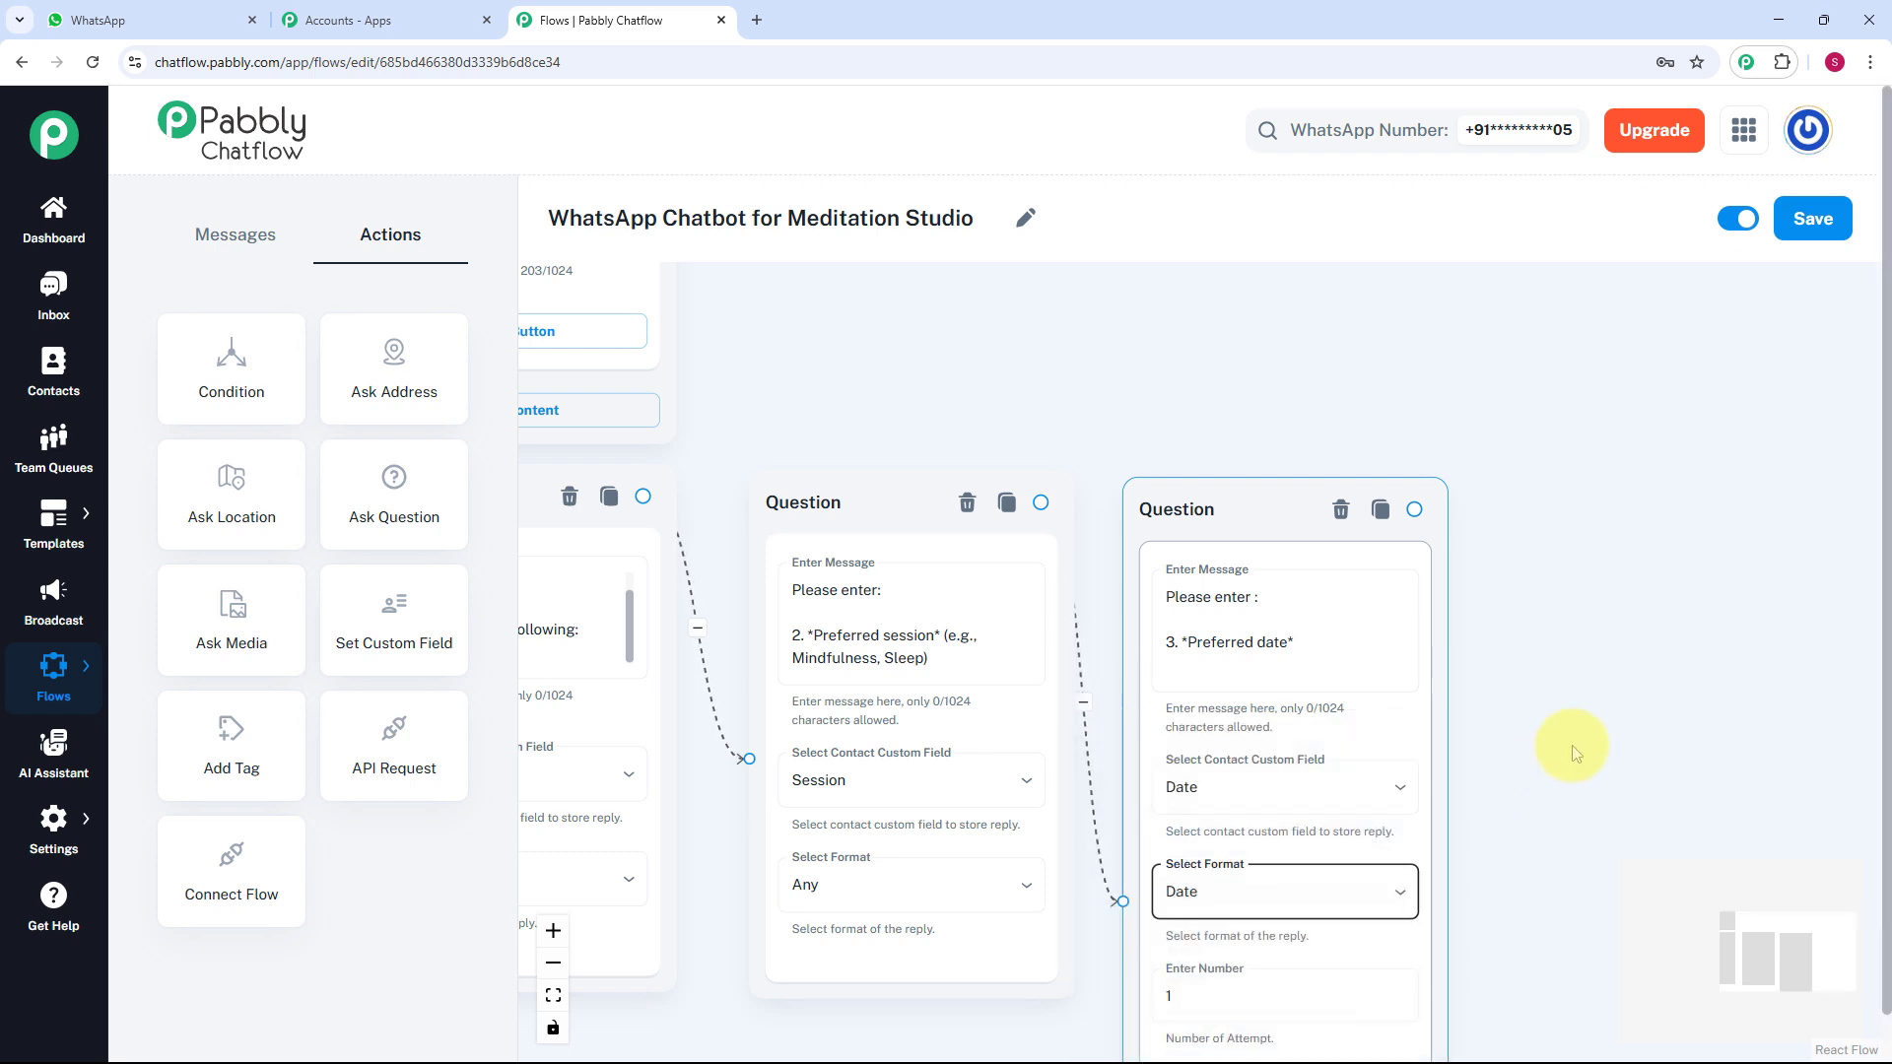
pyautogui.scroll(-3, 1380, 641)
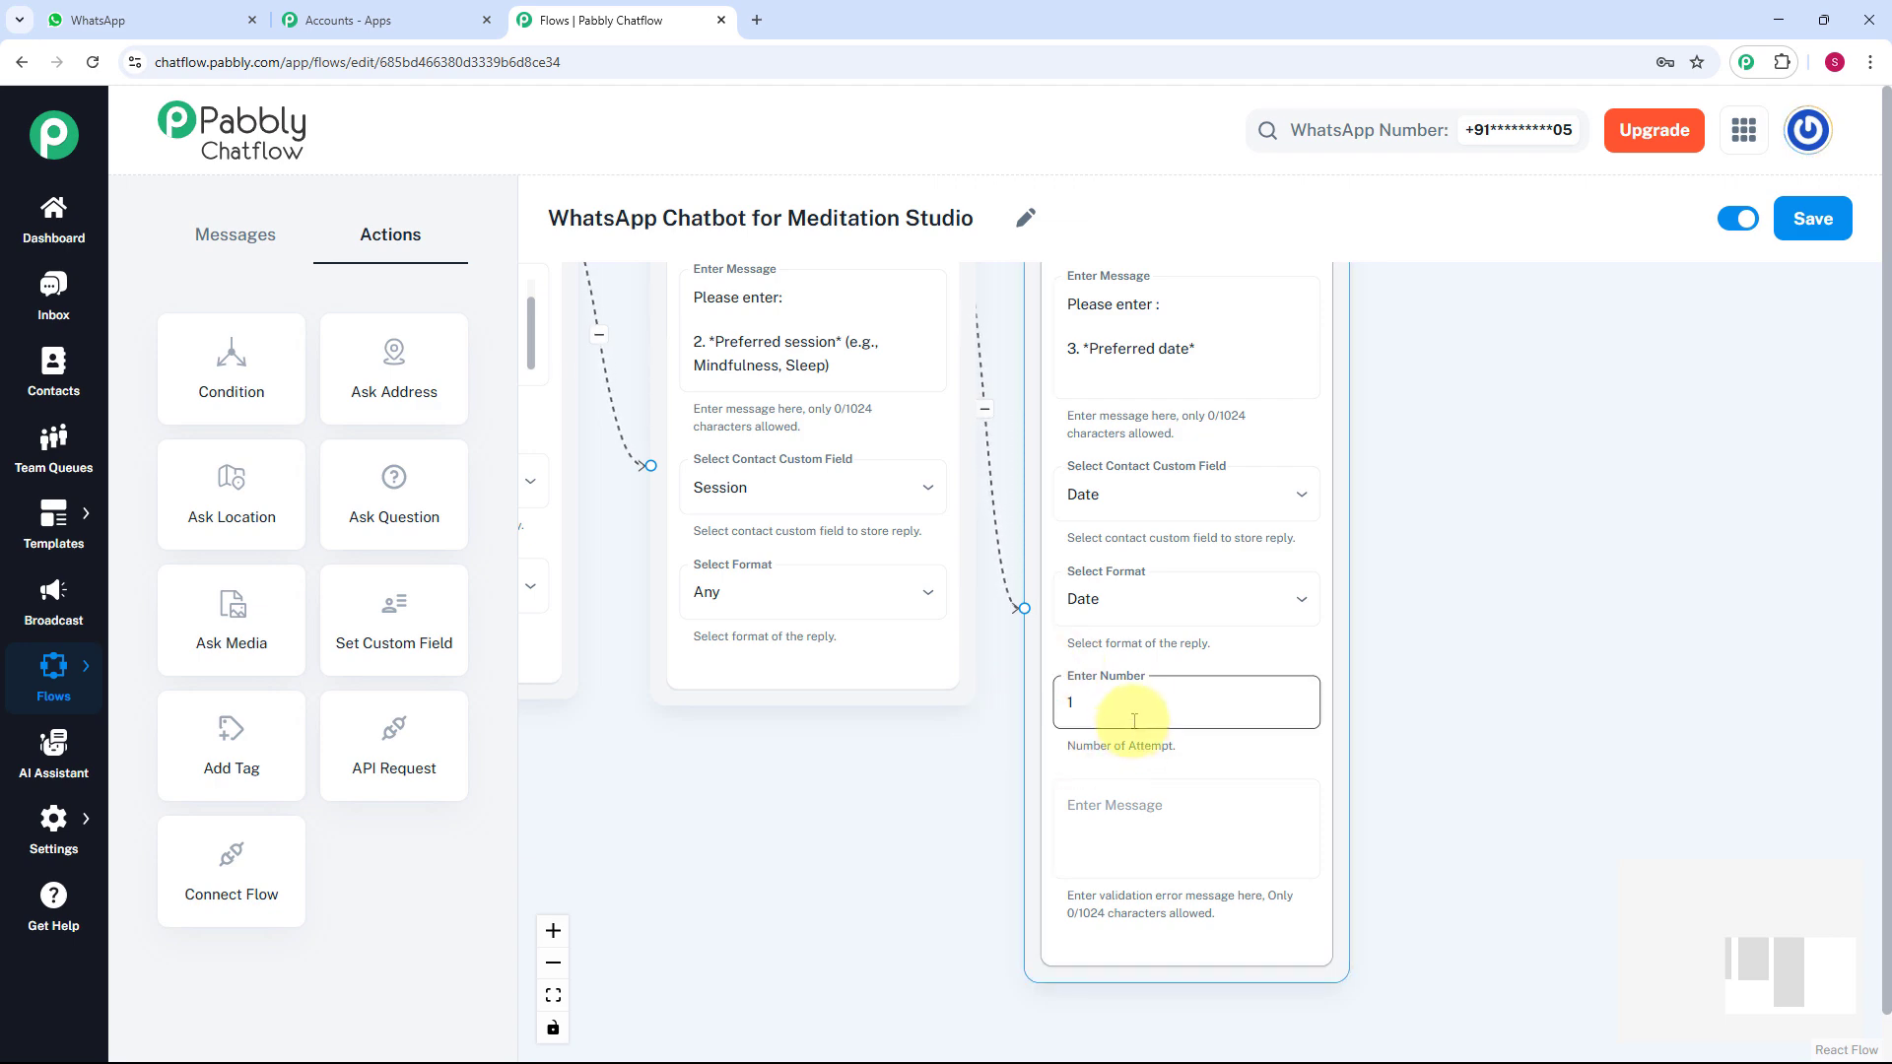
pyautogui.scroll(-5, 1134, 721)
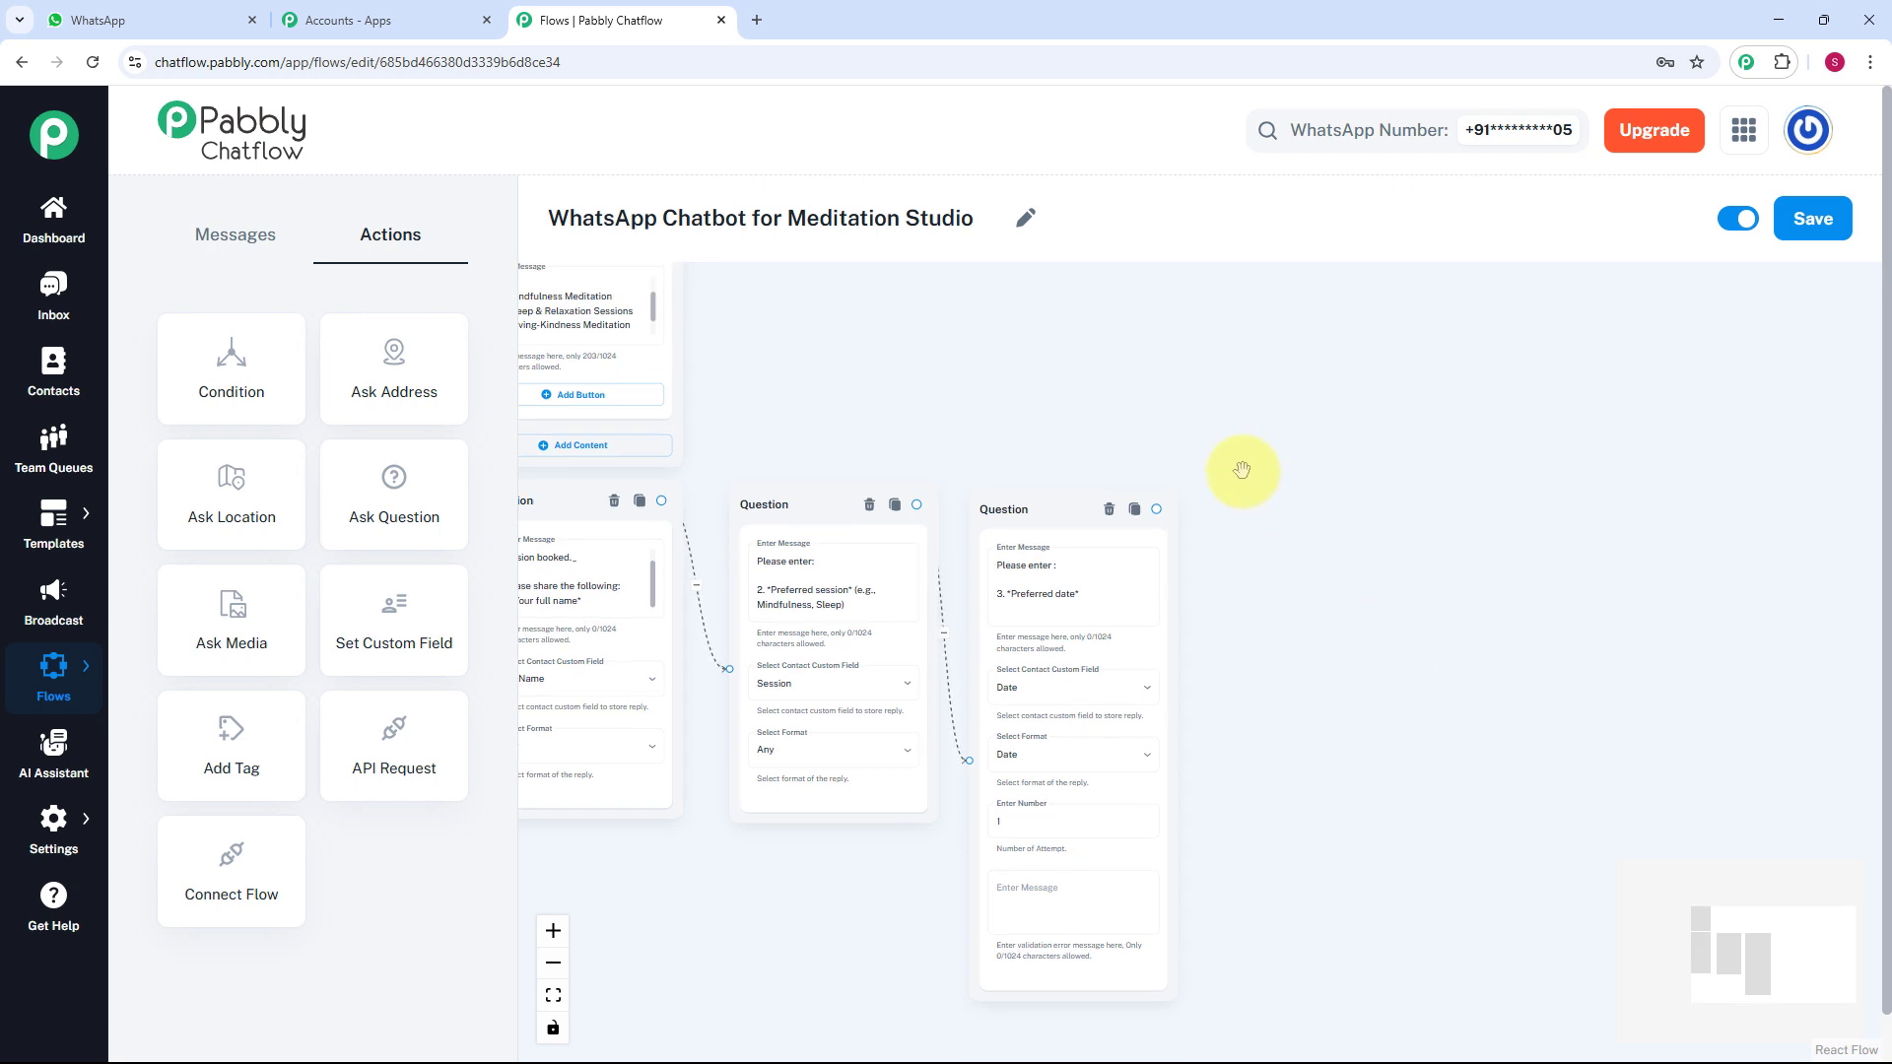
pyautogui.scroll(2, 1274, 618)
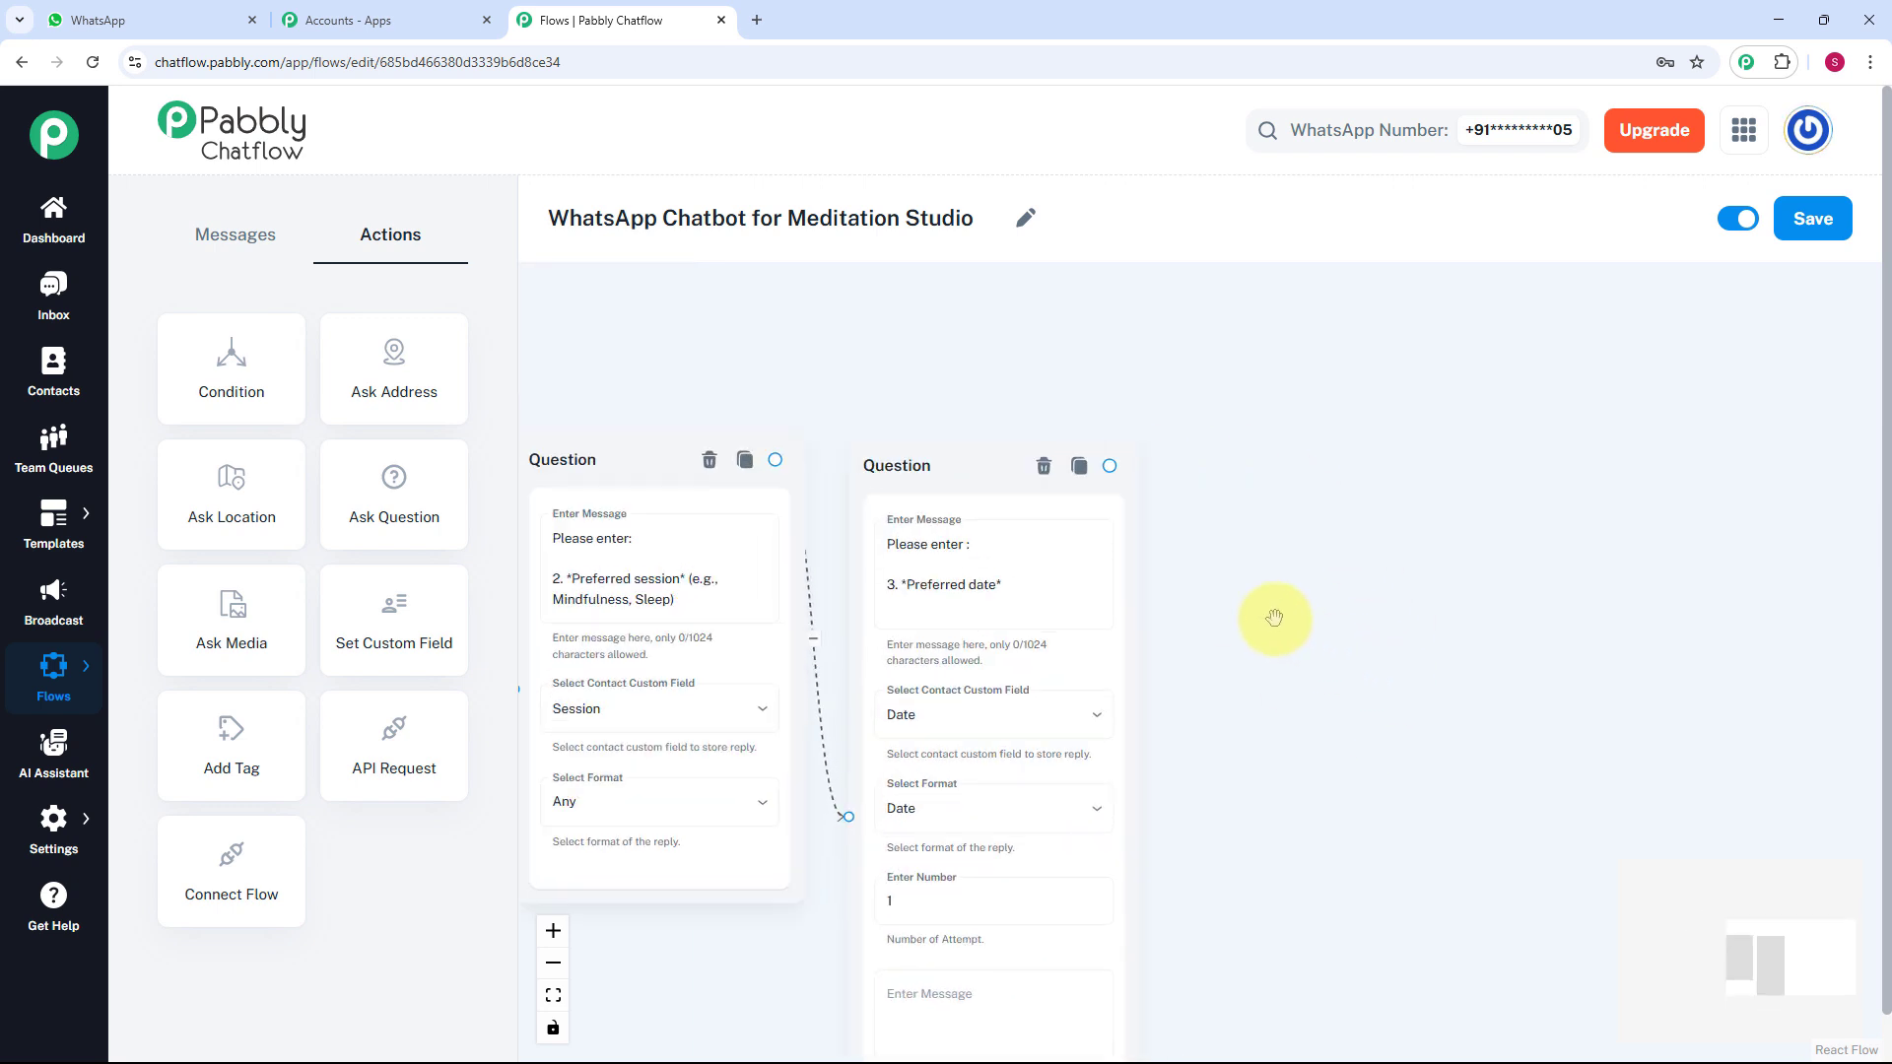
pyautogui.moveTo(1109, 467); pyautogui.dragTo(1281, 581)
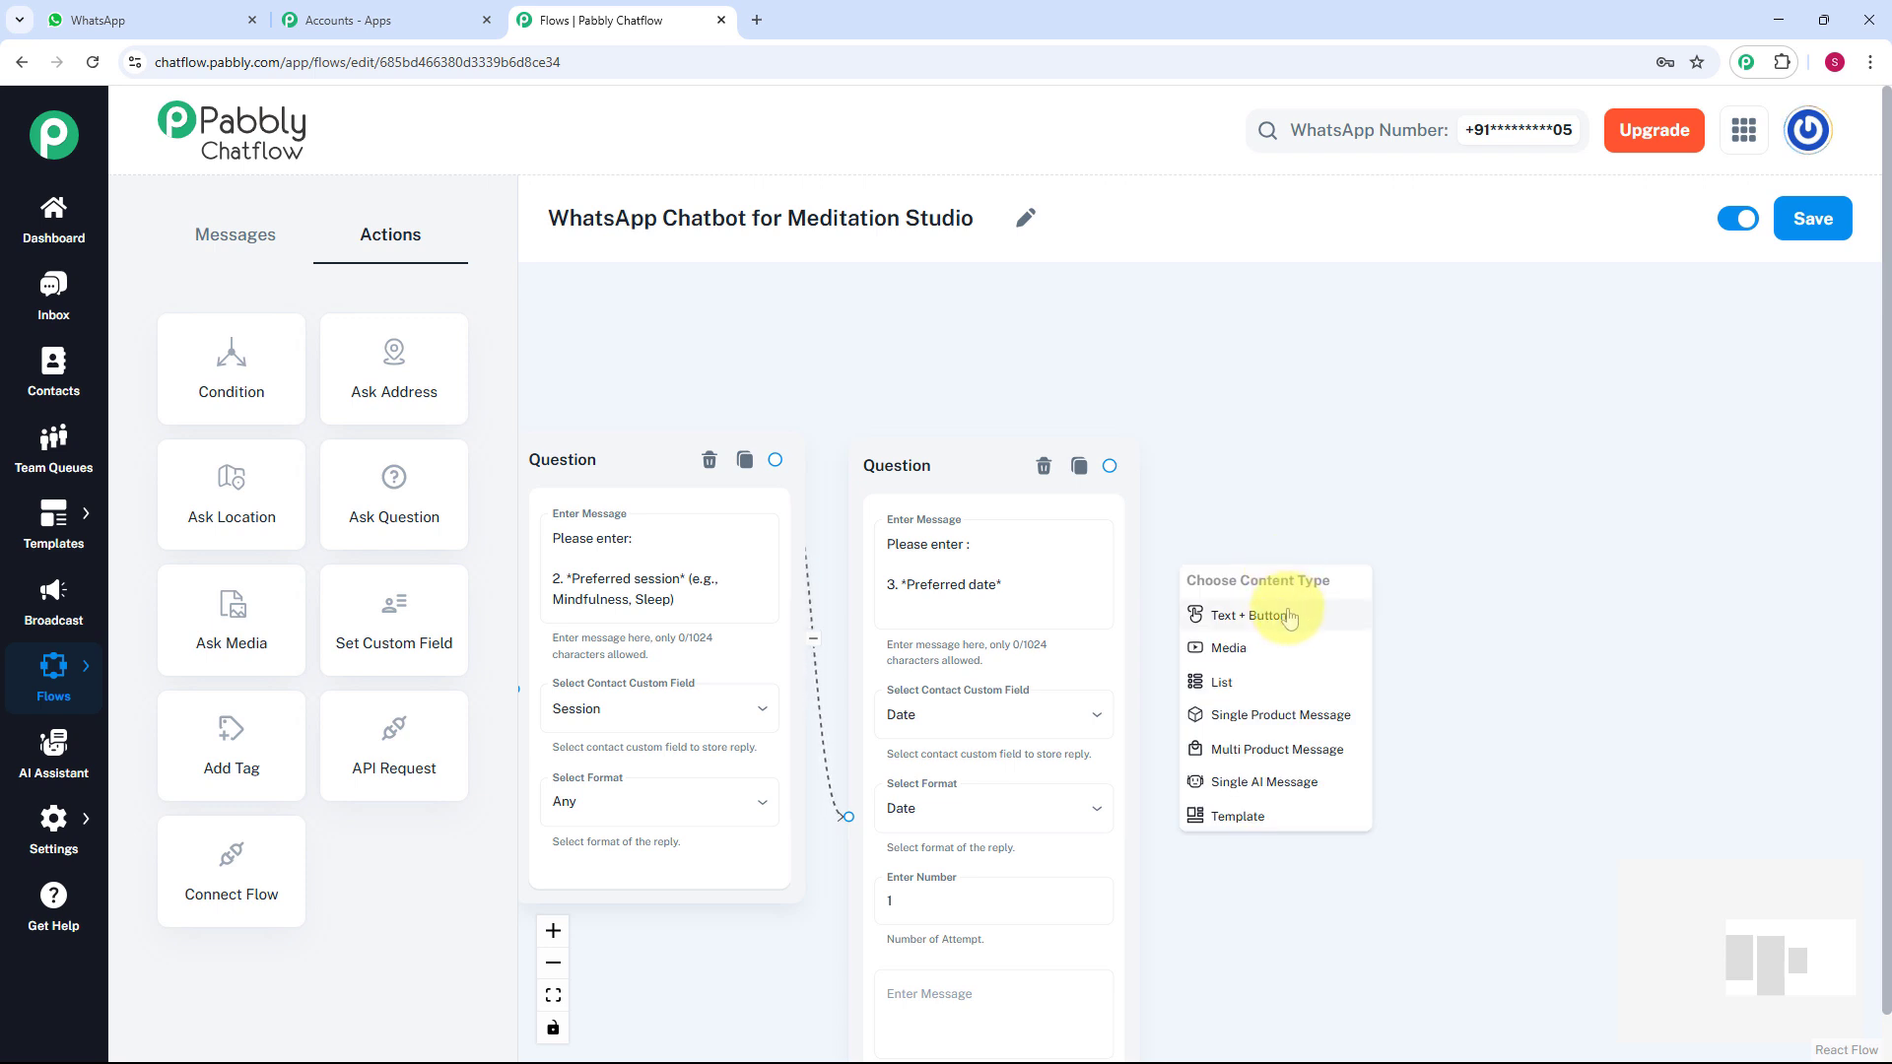
# Add a Message node after the date question reading '*Thanks $FullName* Our team will confirm your slot shortly. 🙏'.
pyautogui.click(1289, 618)
pyautogui.scroll(2, 1291, 631)
pyautogui.click(1301, 658)
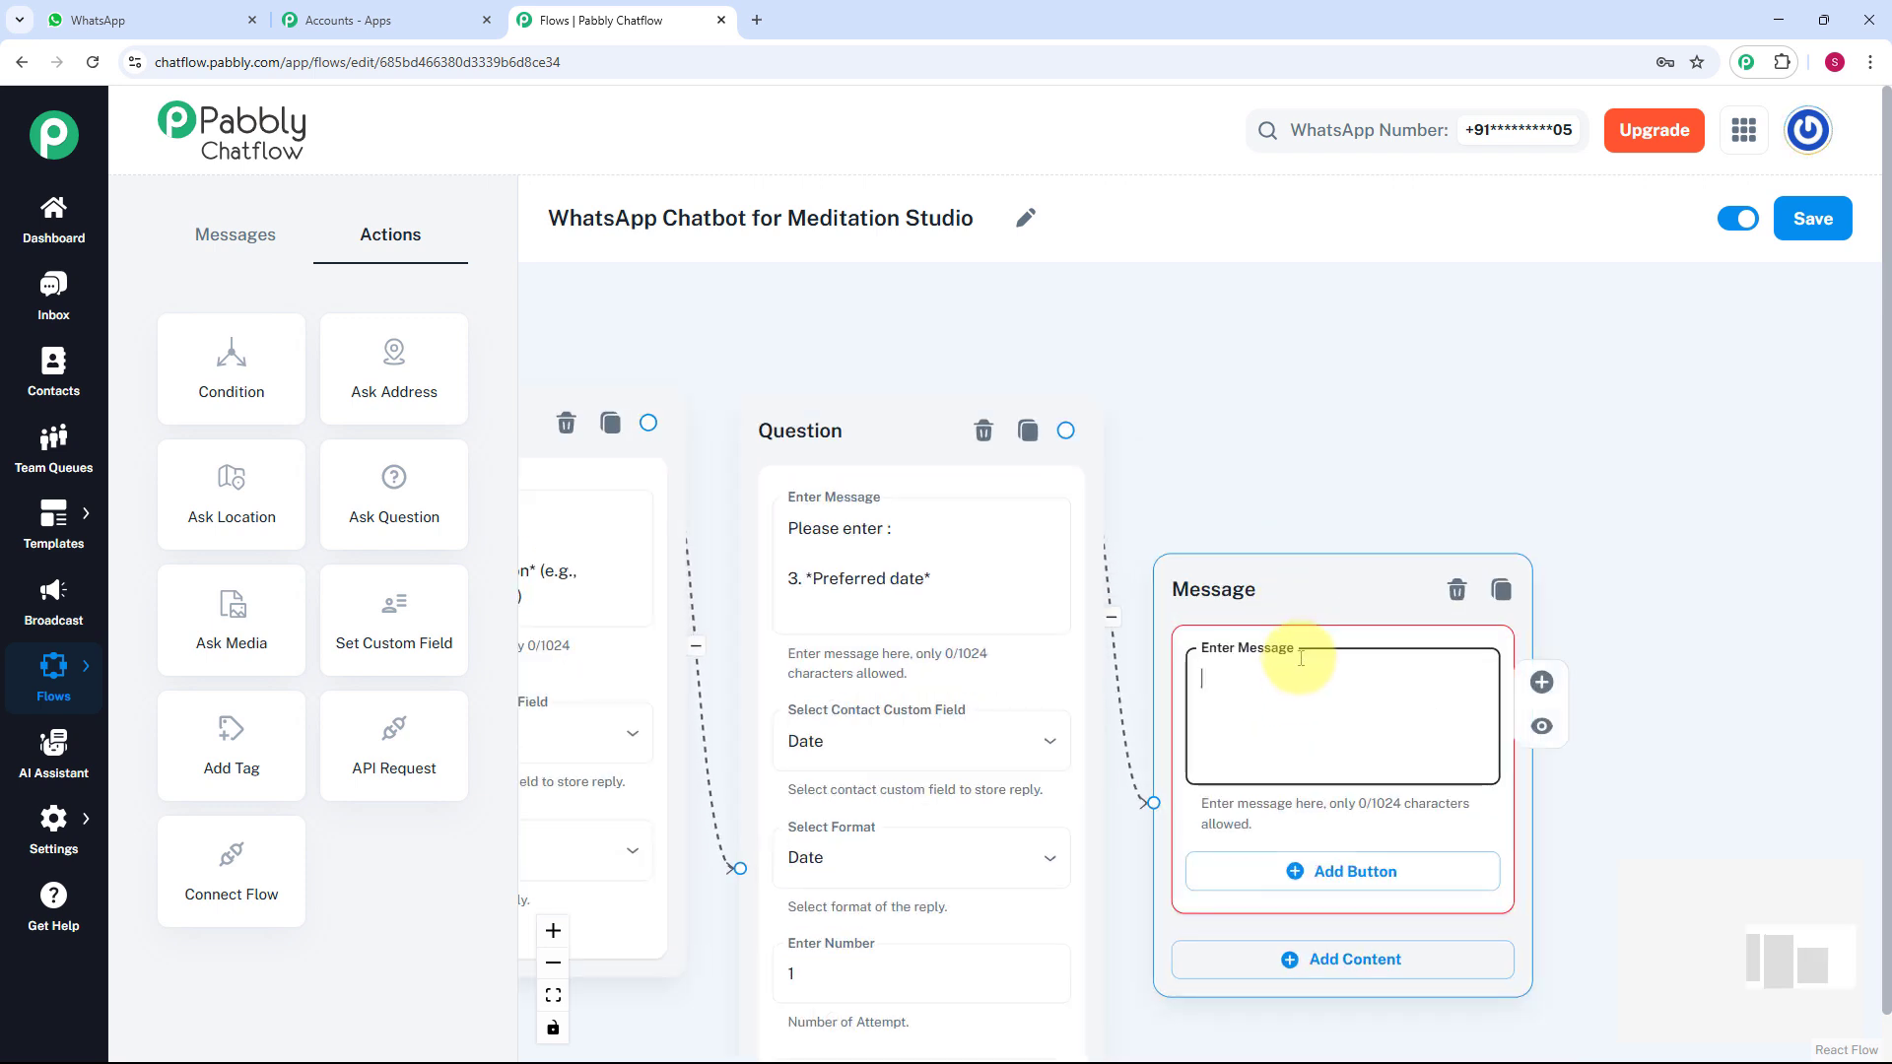
pyautogui.write('*Thanks $FullName* Our team will confirm your slot shortly. 🙏')
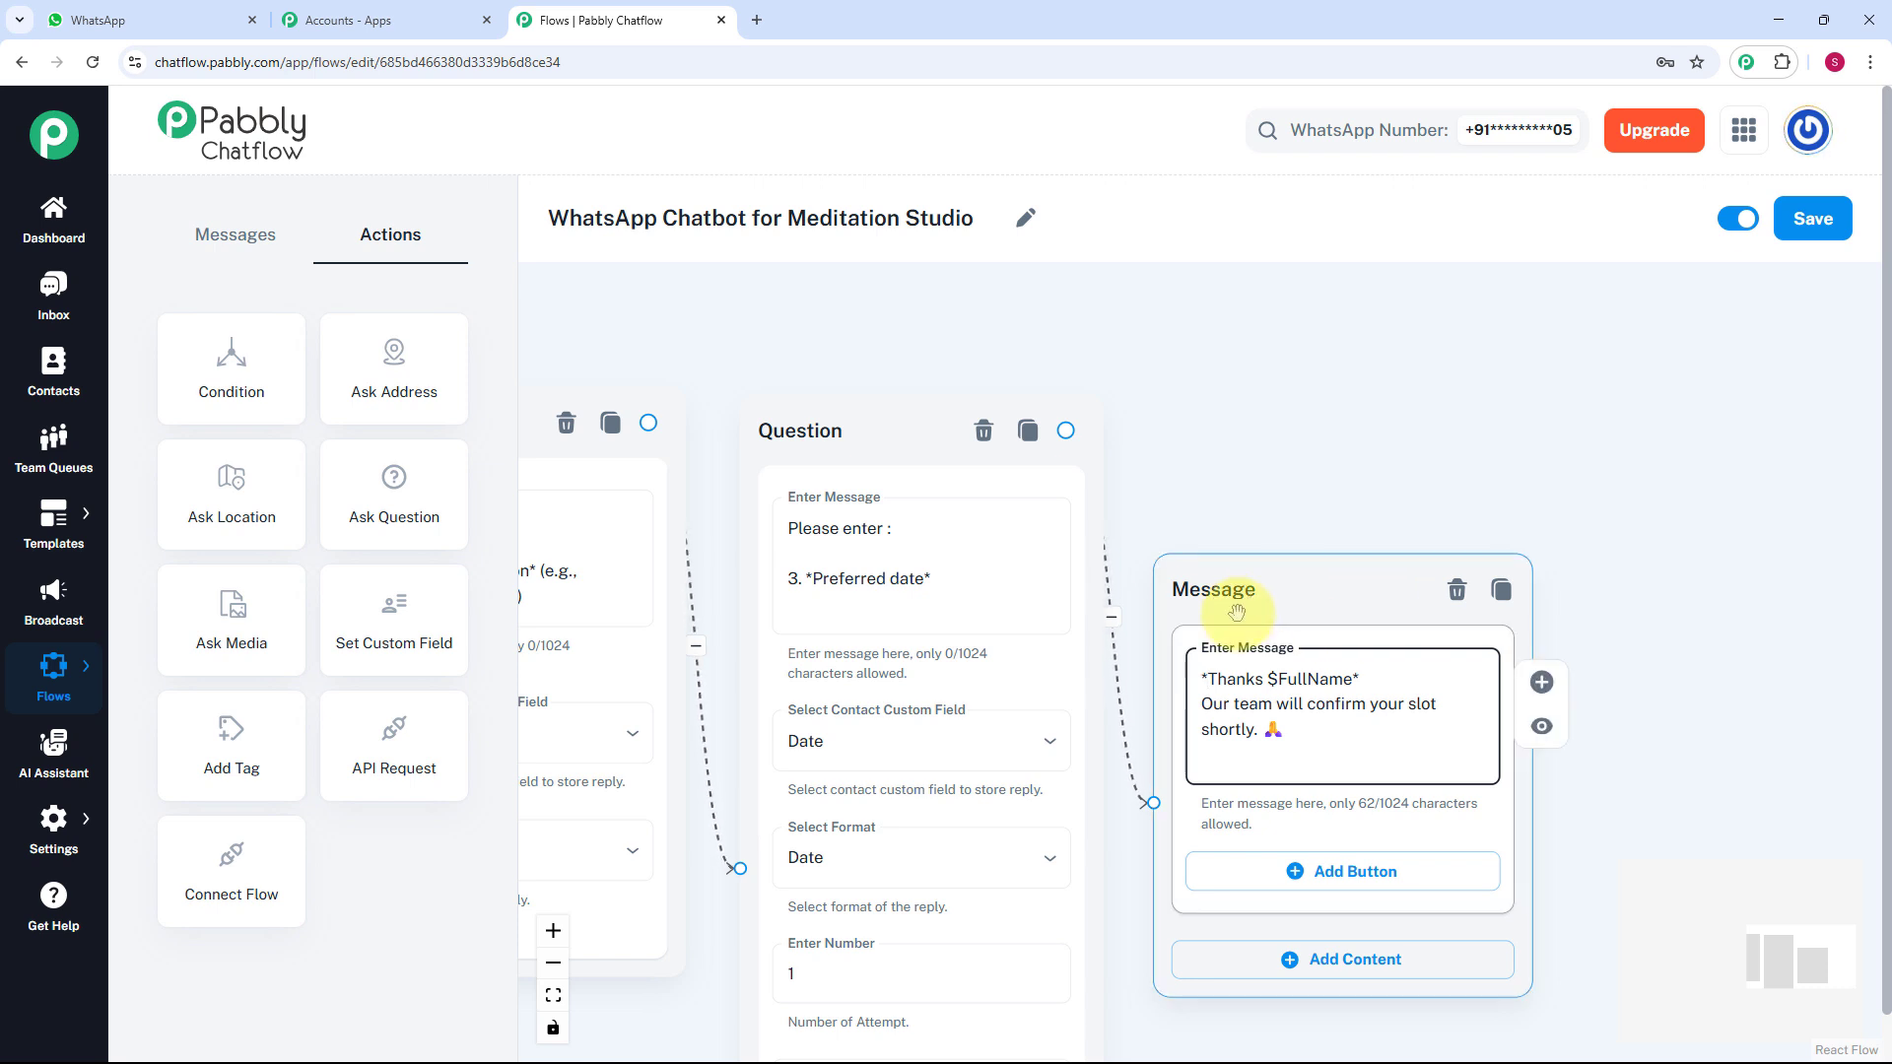
pyautogui.hscroll(-6, 1344, 483)
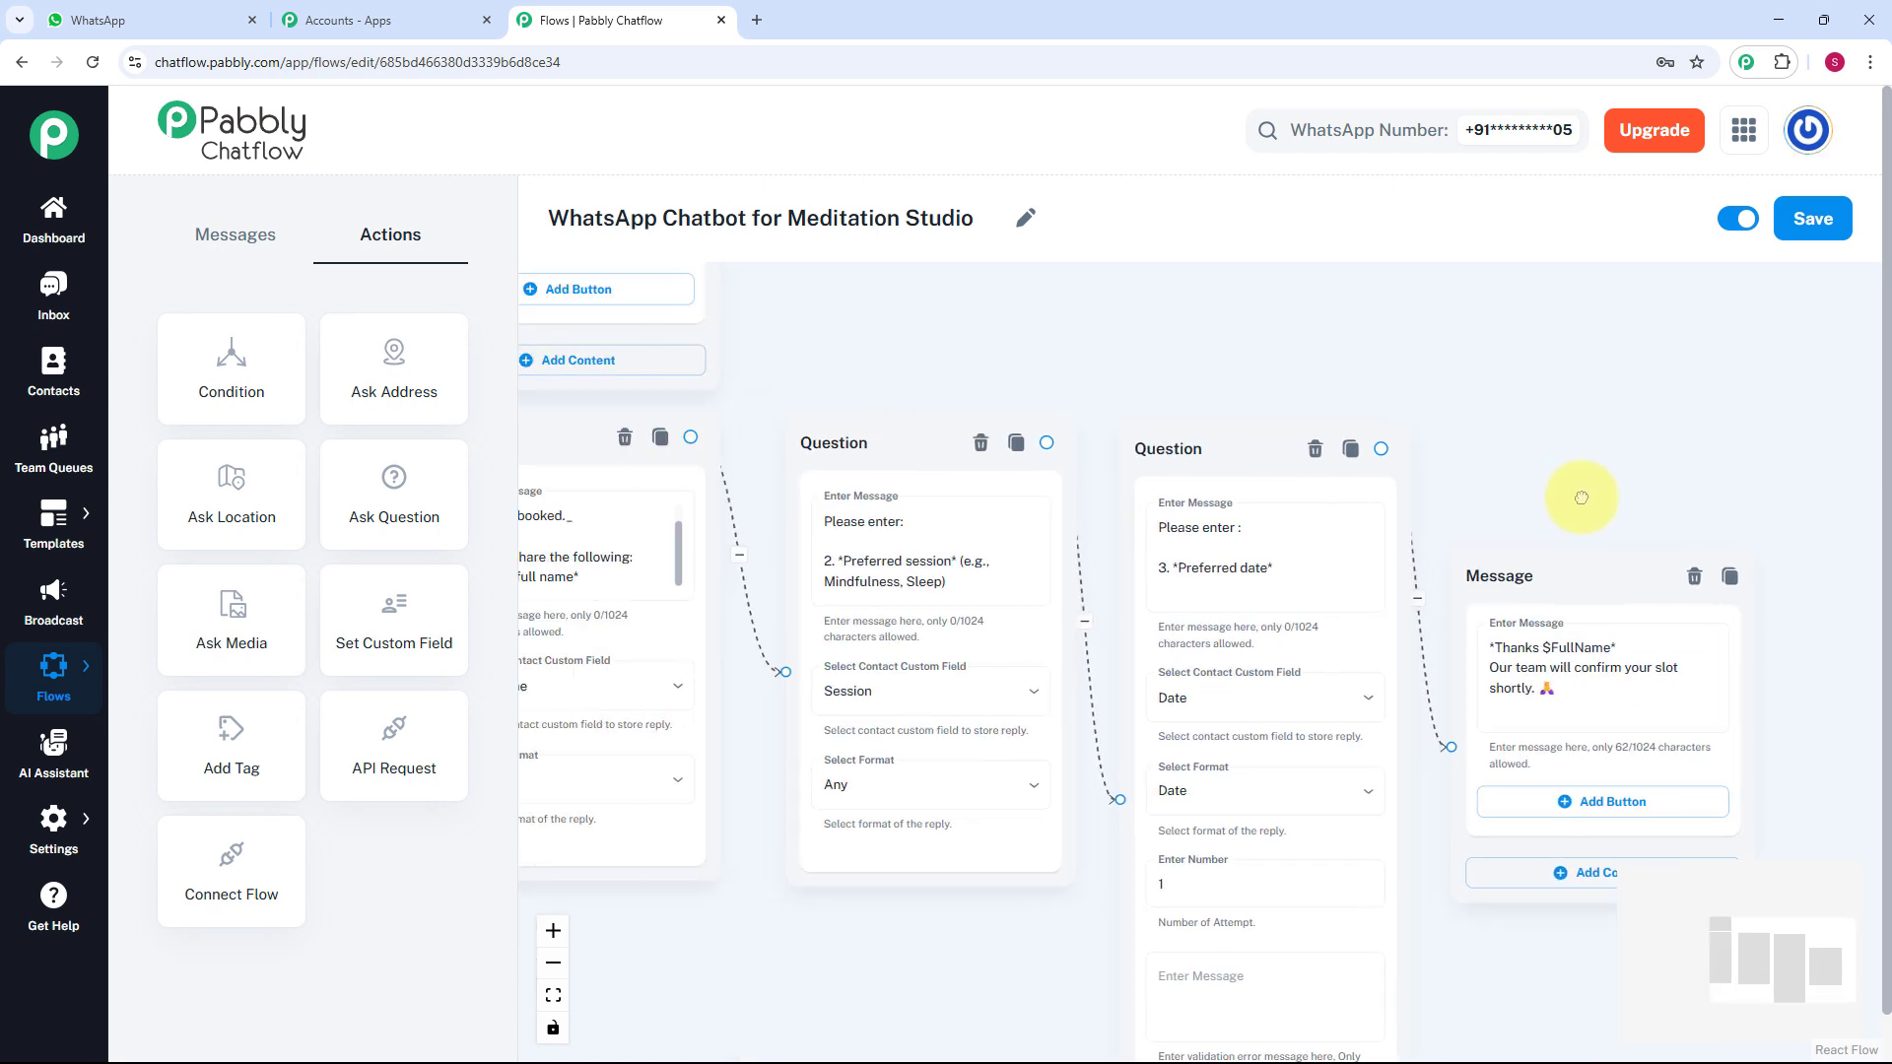
pyautogui.scroll(1, 798, 690)
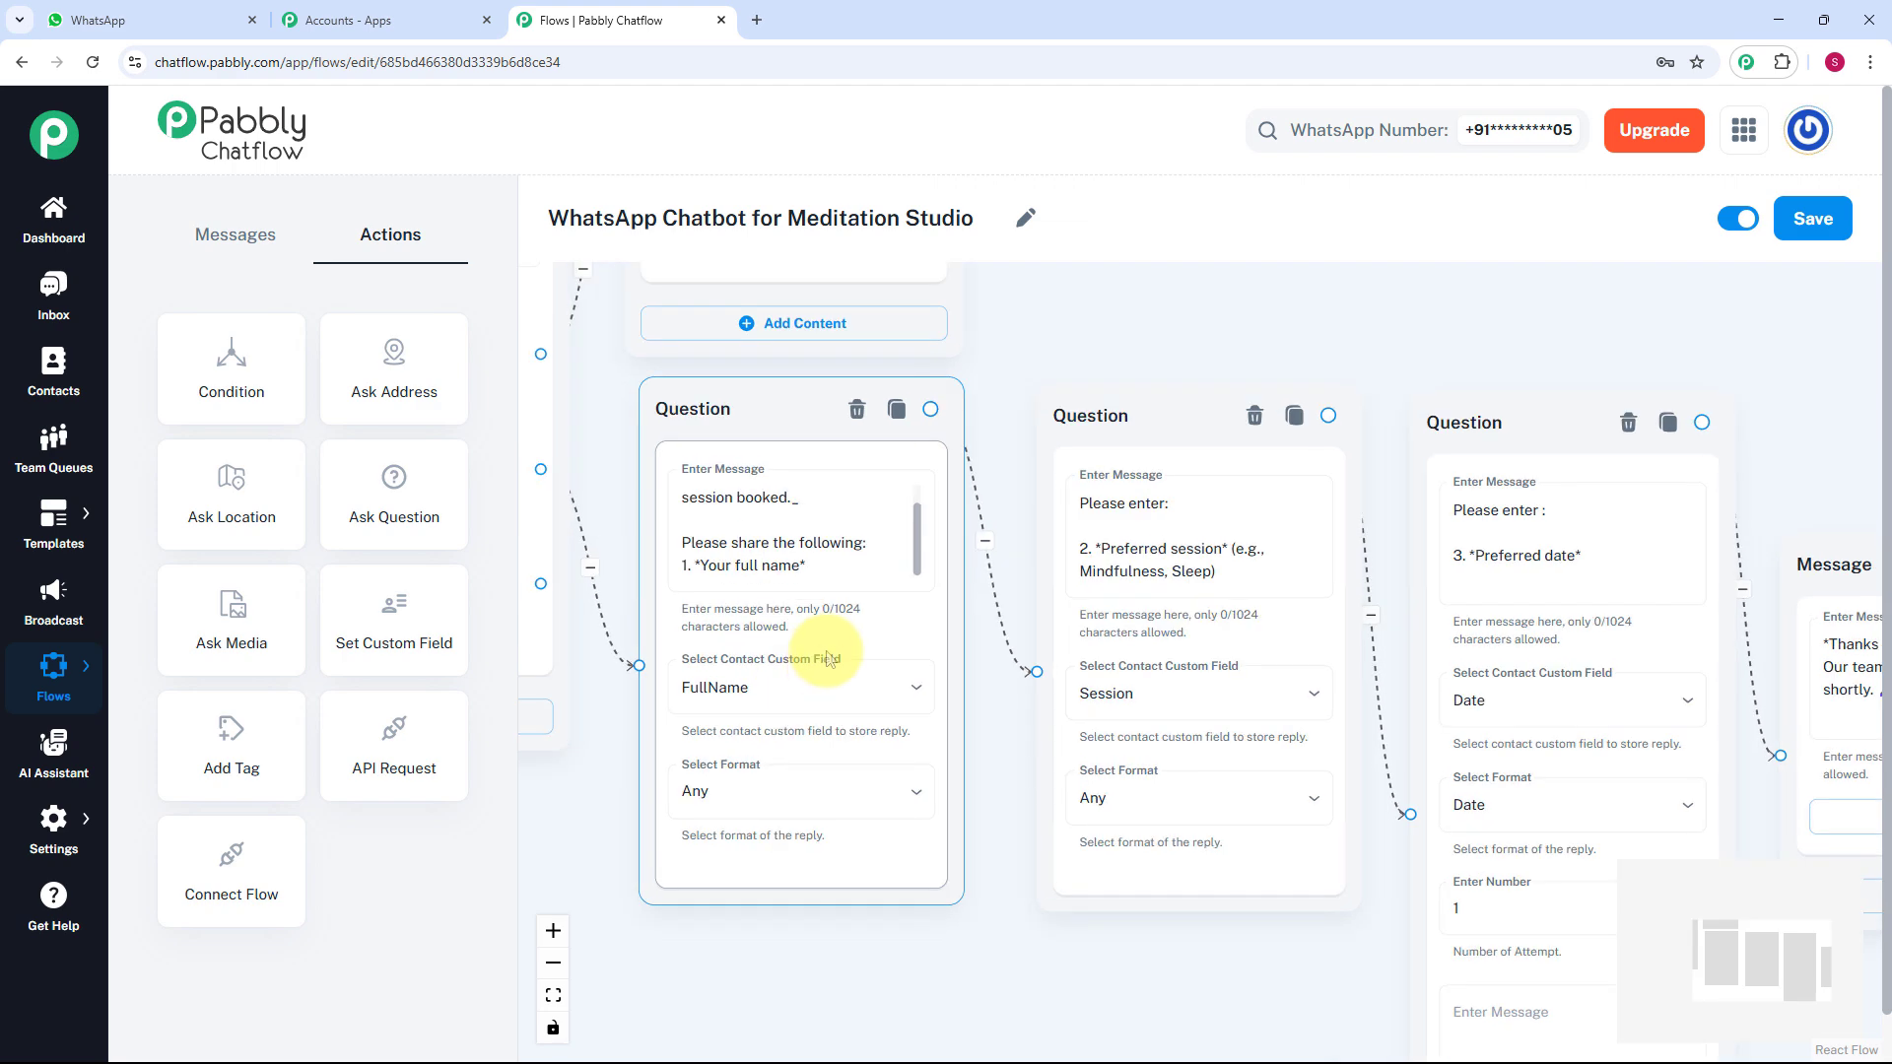
pyautogui.hscroll(5, 1318, 466)
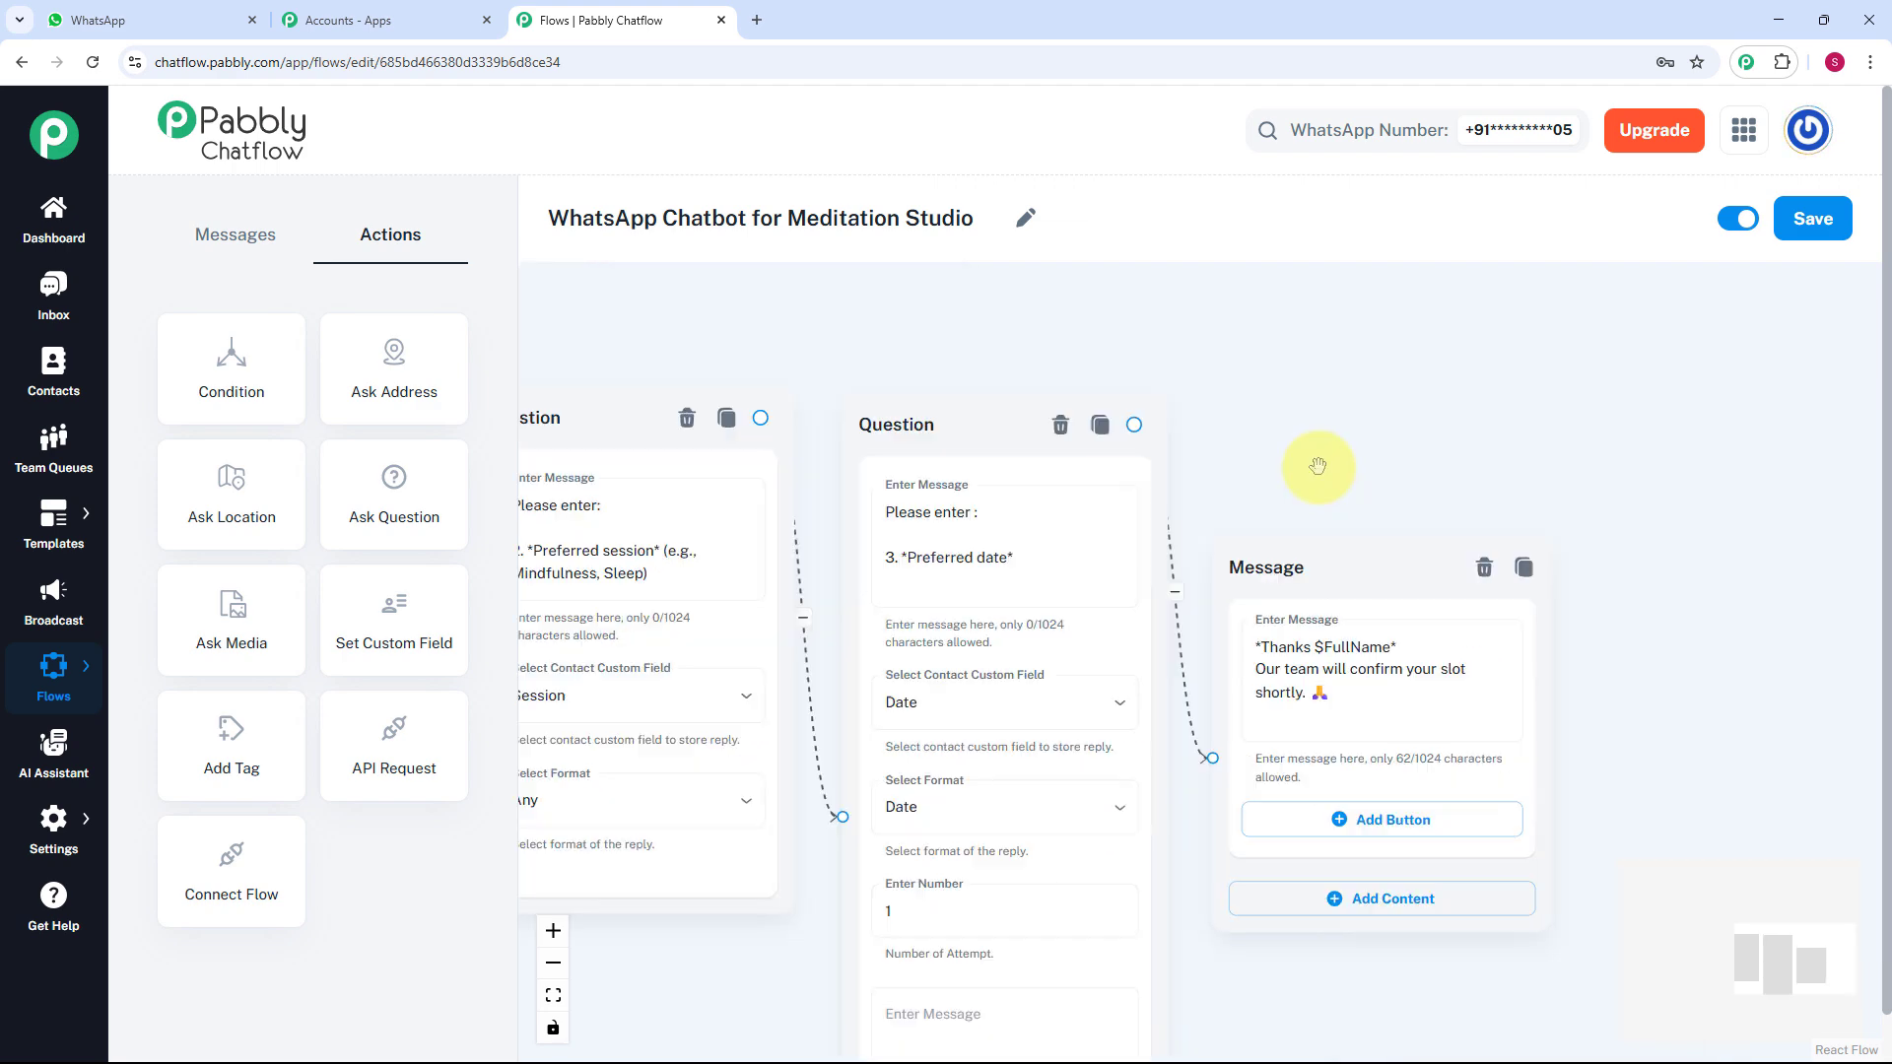
pyautogui.click(1316, 650)
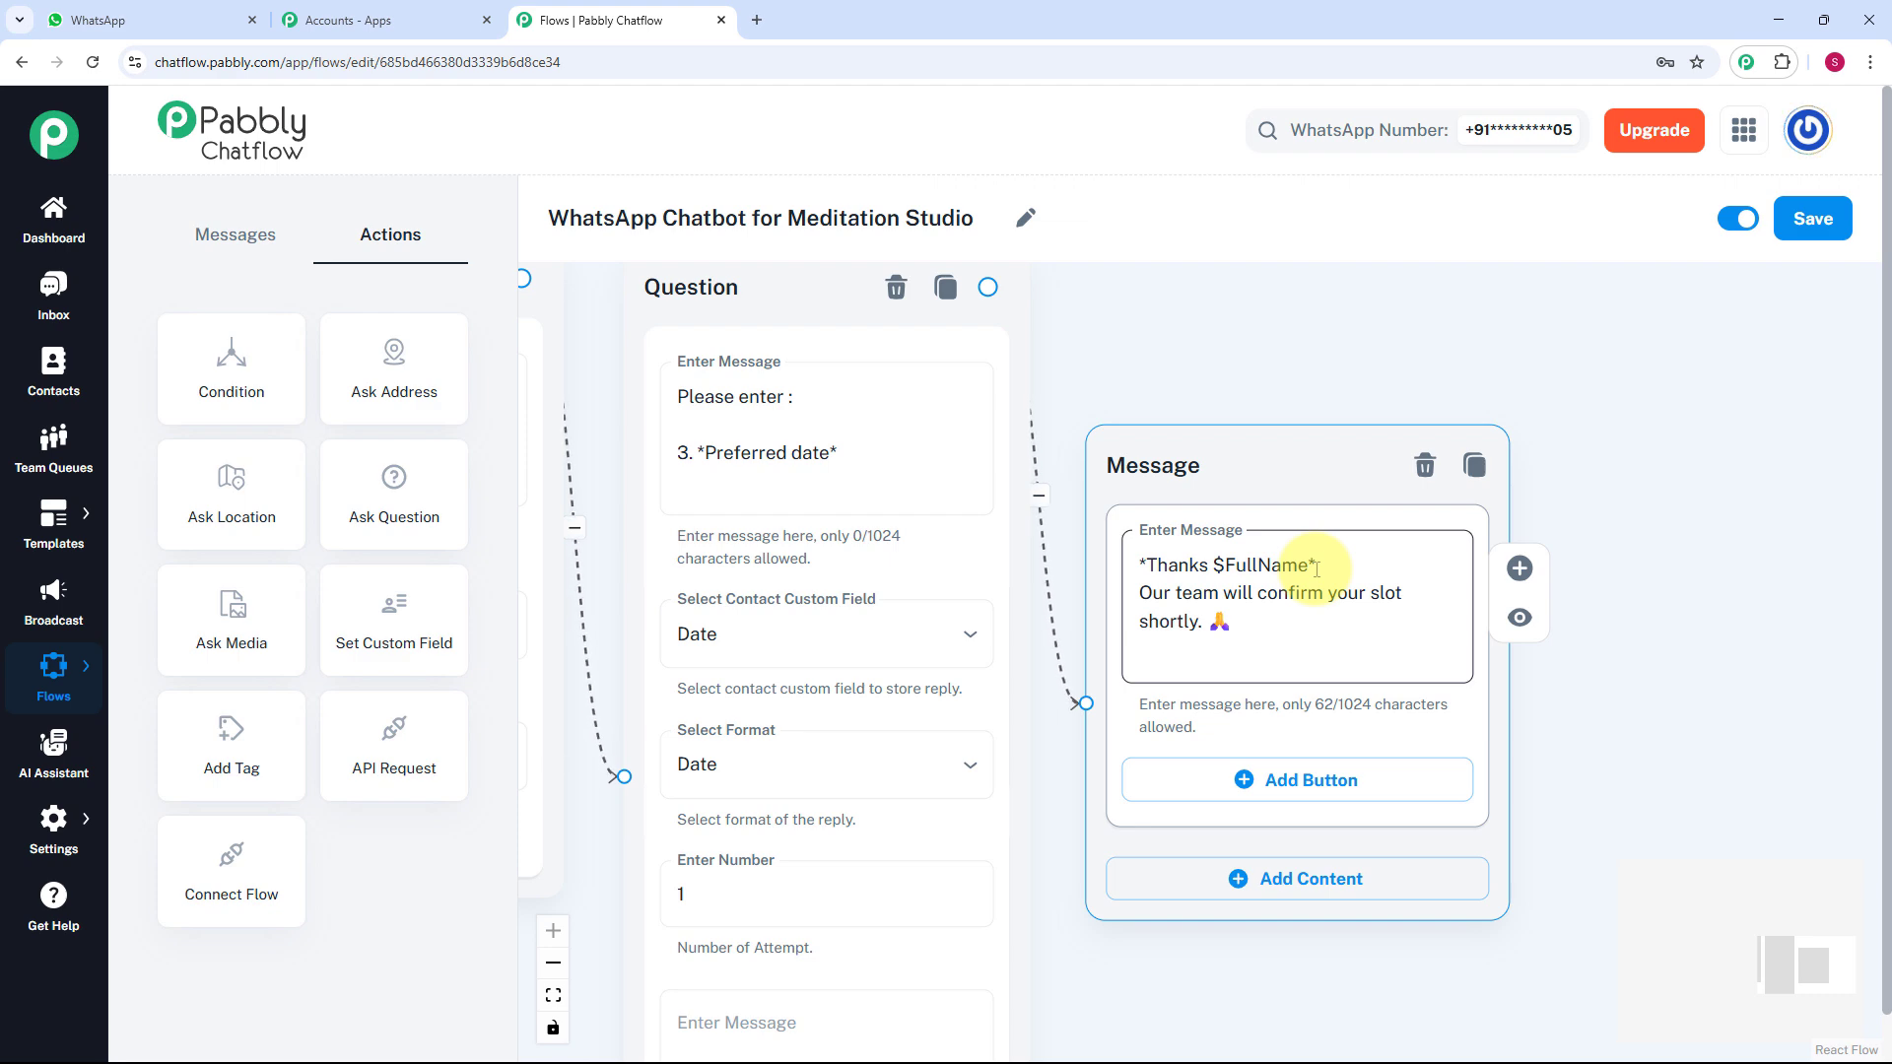
pyautogui.click(1301, 408)
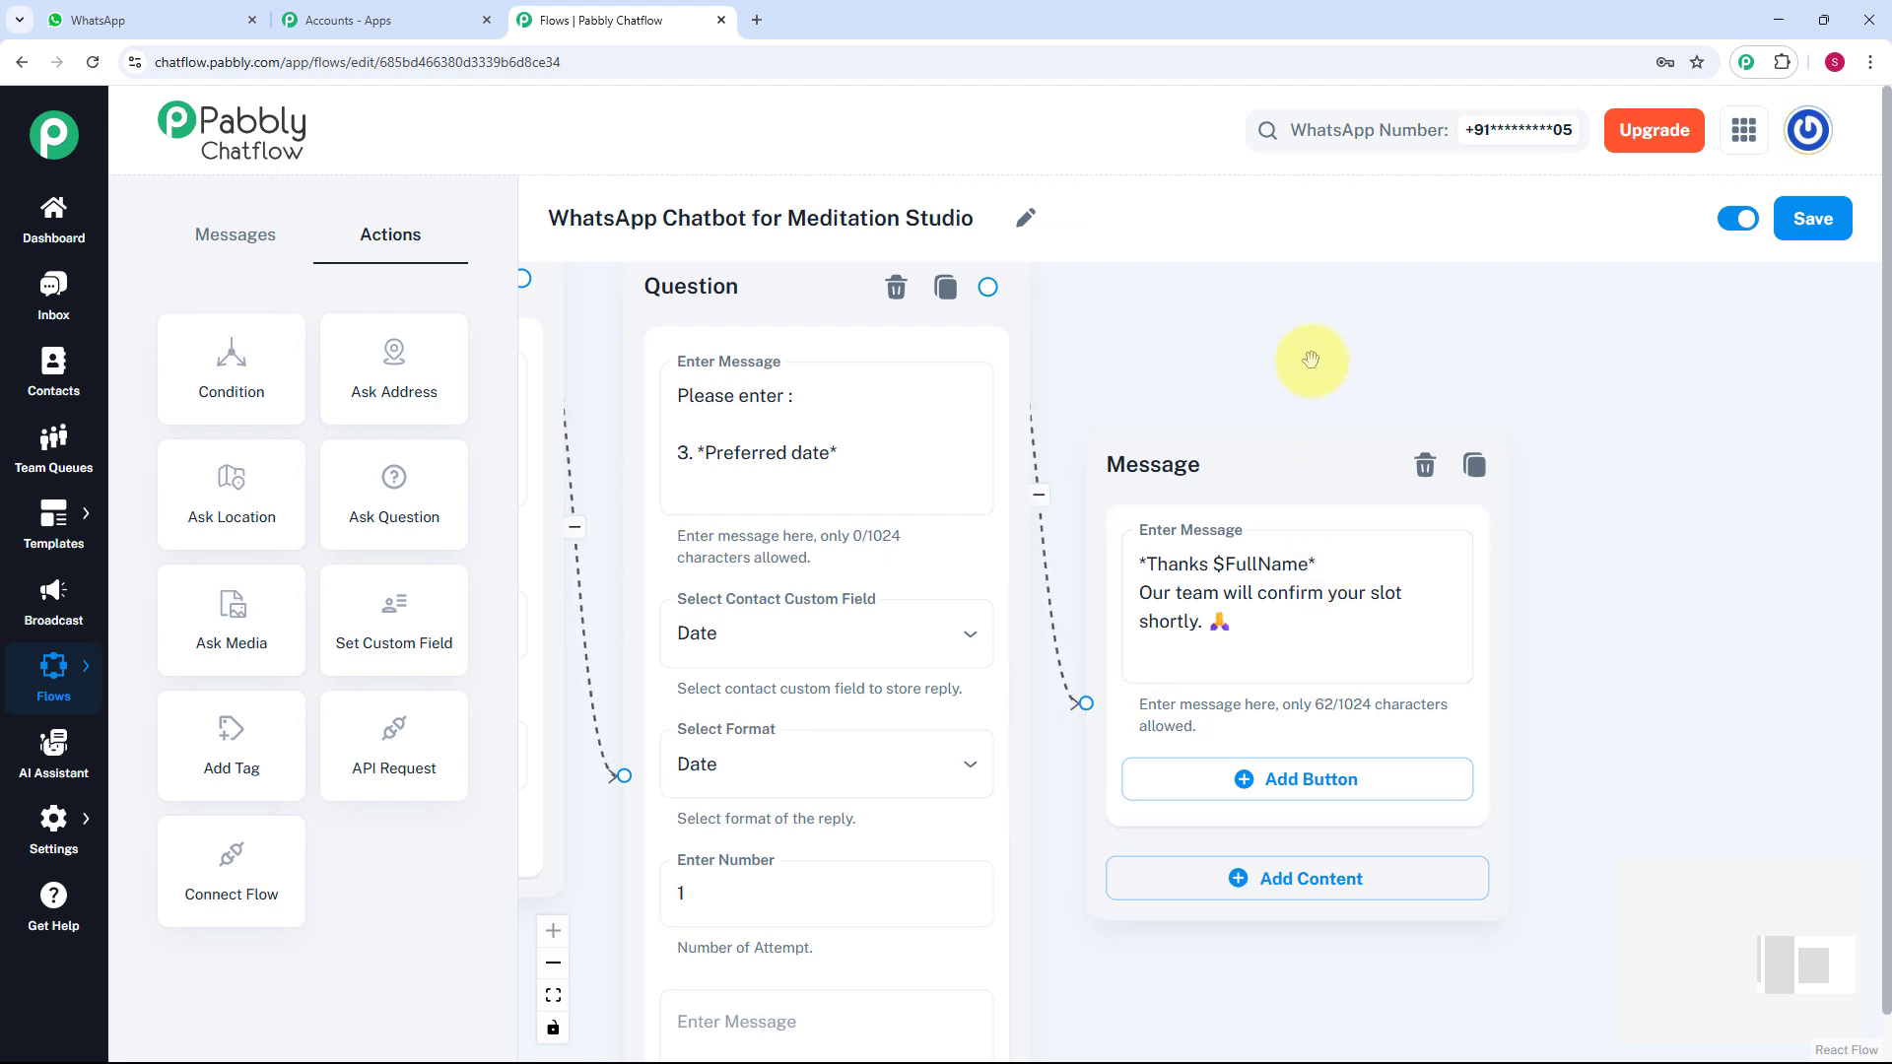
# Zoom out and pan the canvas back to the earlier nodes and welcome buttons.
pyautogui.scroll(-3, 1316, 359)
pyautogui.scroll(-3, 1312, 359)
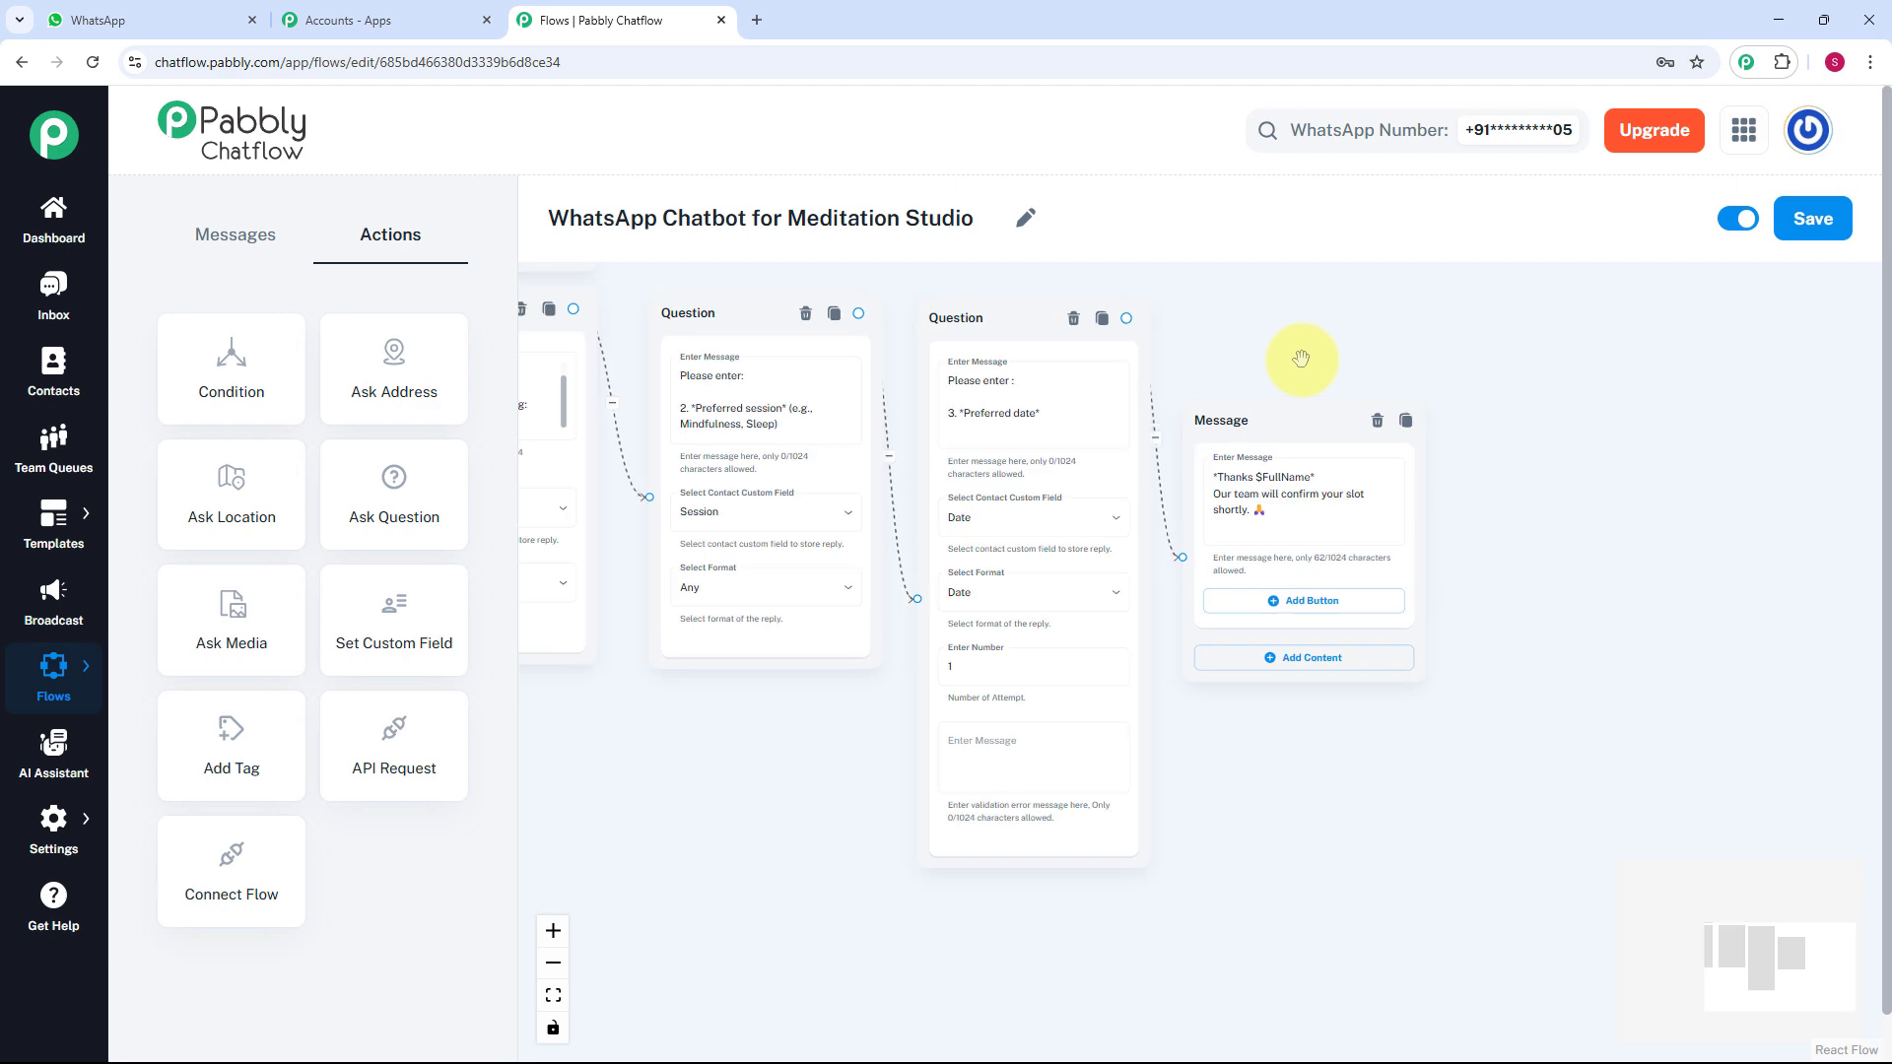
pyautogui.moveTo(1271, 371); pyautogui.dragTo(1517, 372)
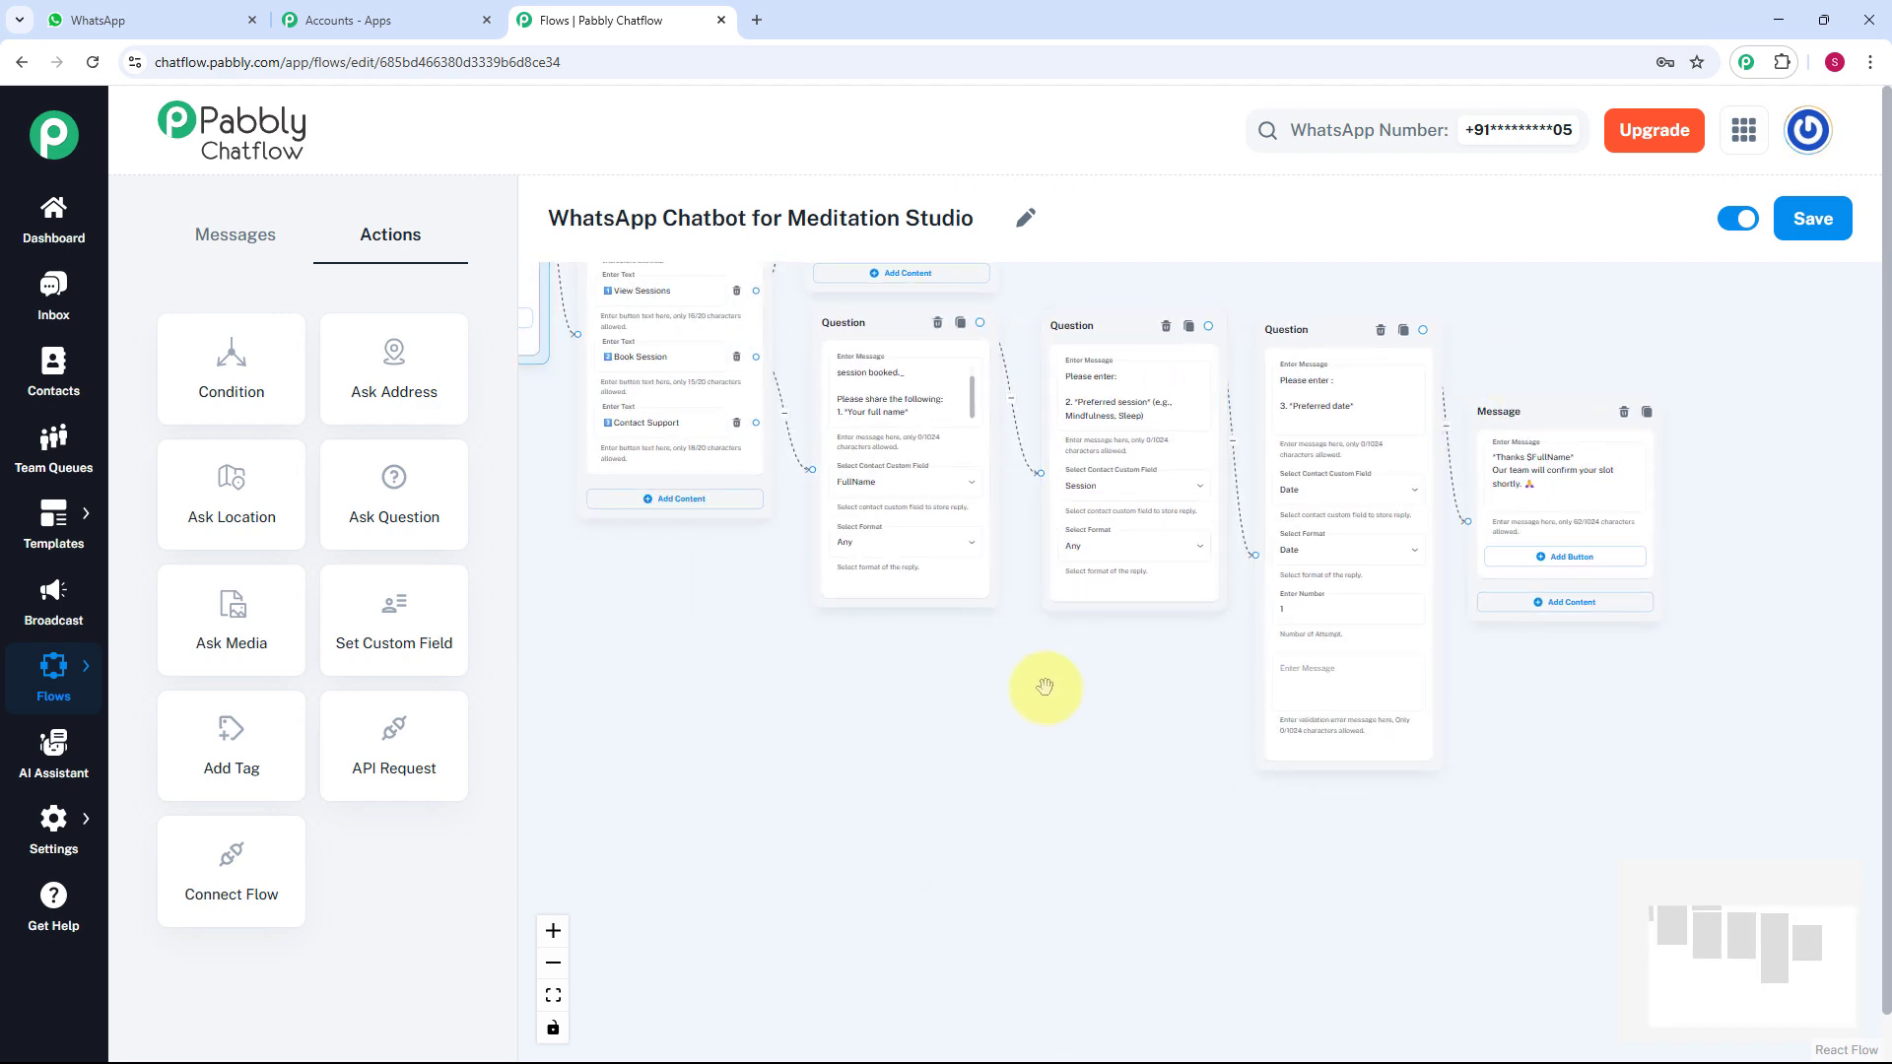
pyautogui.scroll(2, 1044, 684)
pyautogui.moveTo(1099, 727); pyautogui.dragTo(1307, 737)
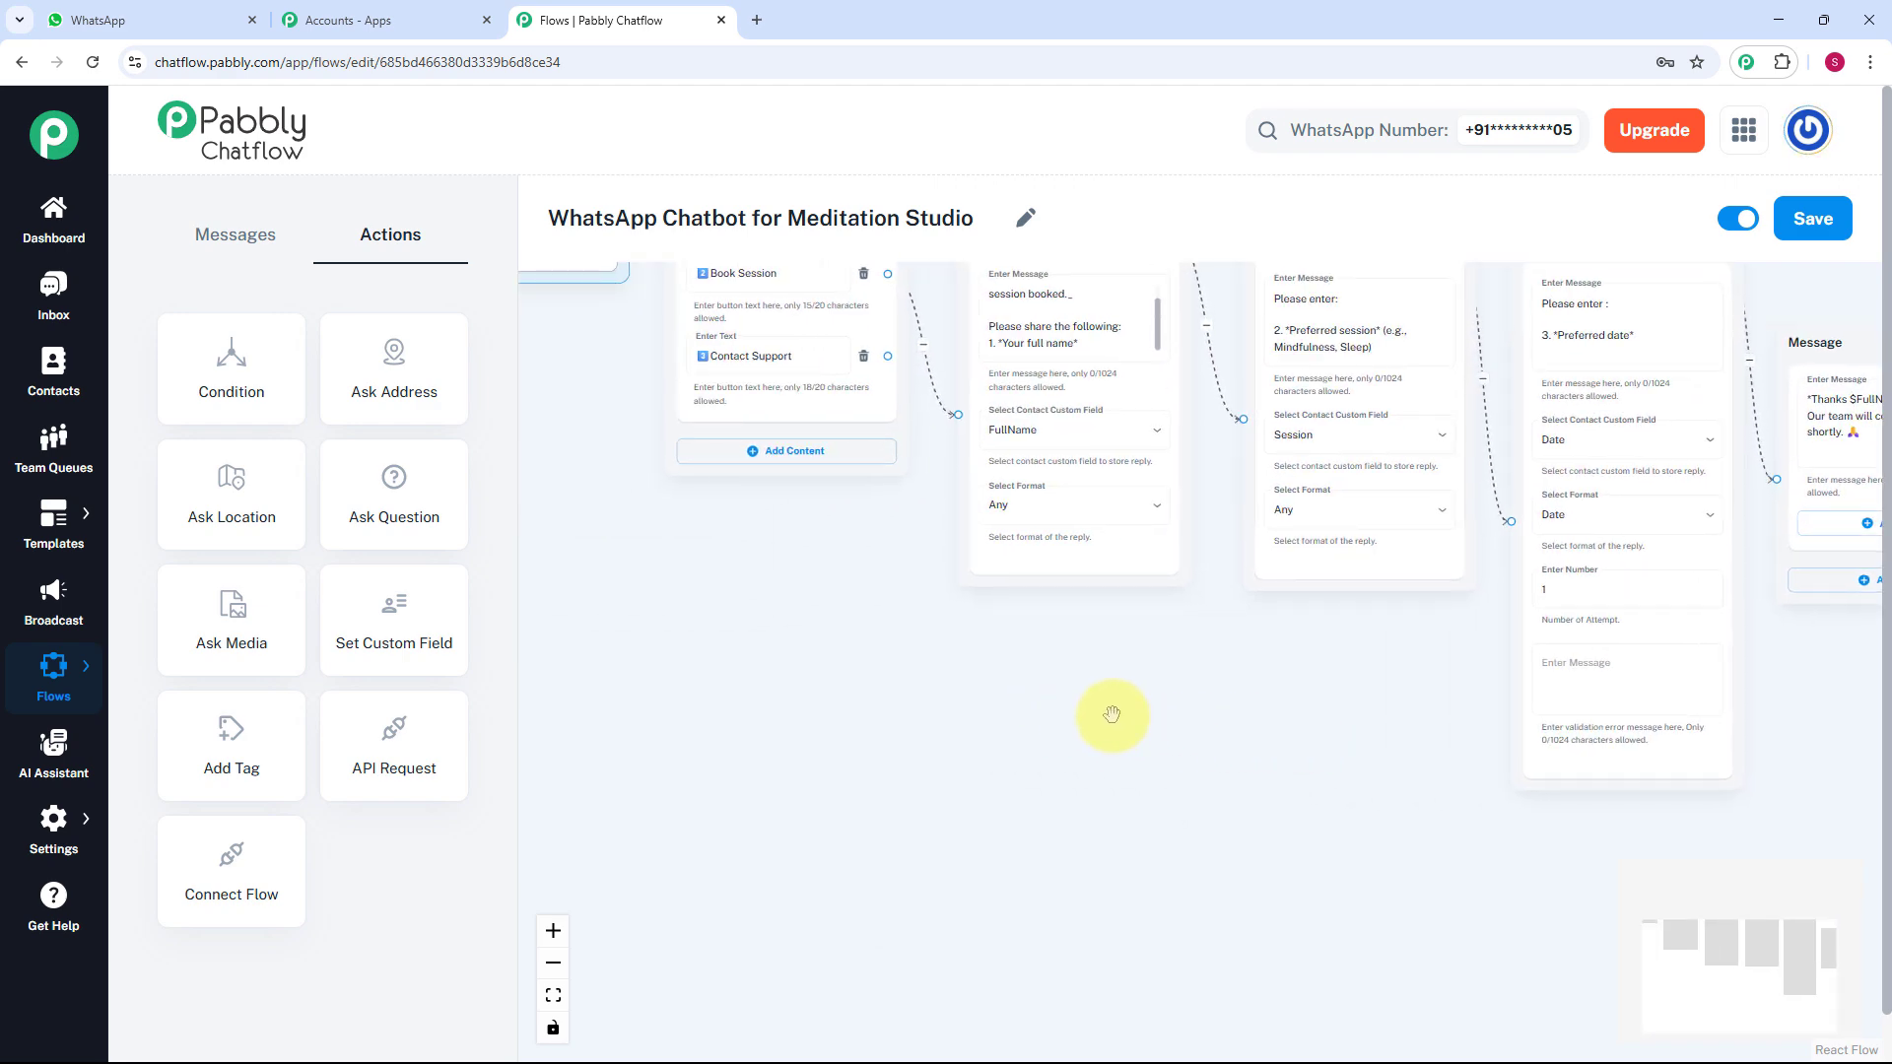
# Attach a Text + Button message to Contact Support containing the studio's support email and Call/WhatsApp number.
pyautogui.scroll(1, 892, 355)
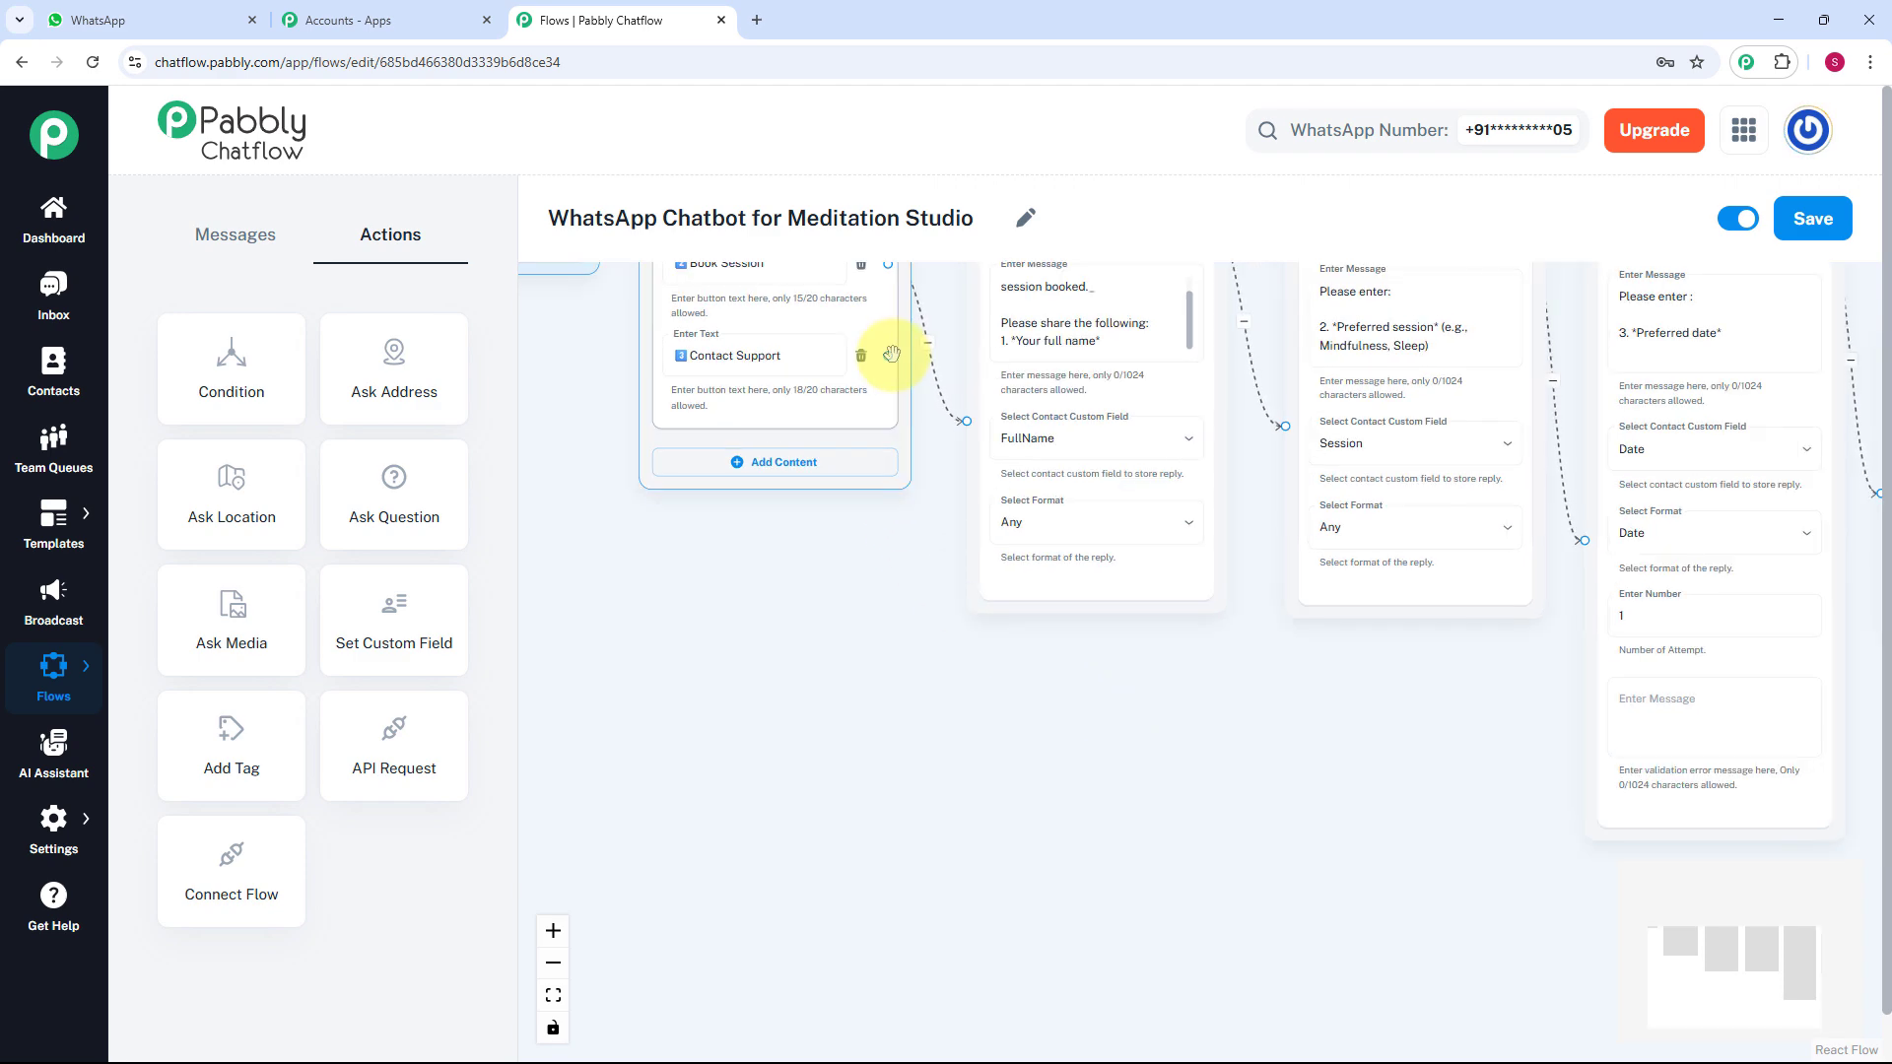
pyautogui.moveTo(892, 354); pyautogui.dragTo(1068, 684)
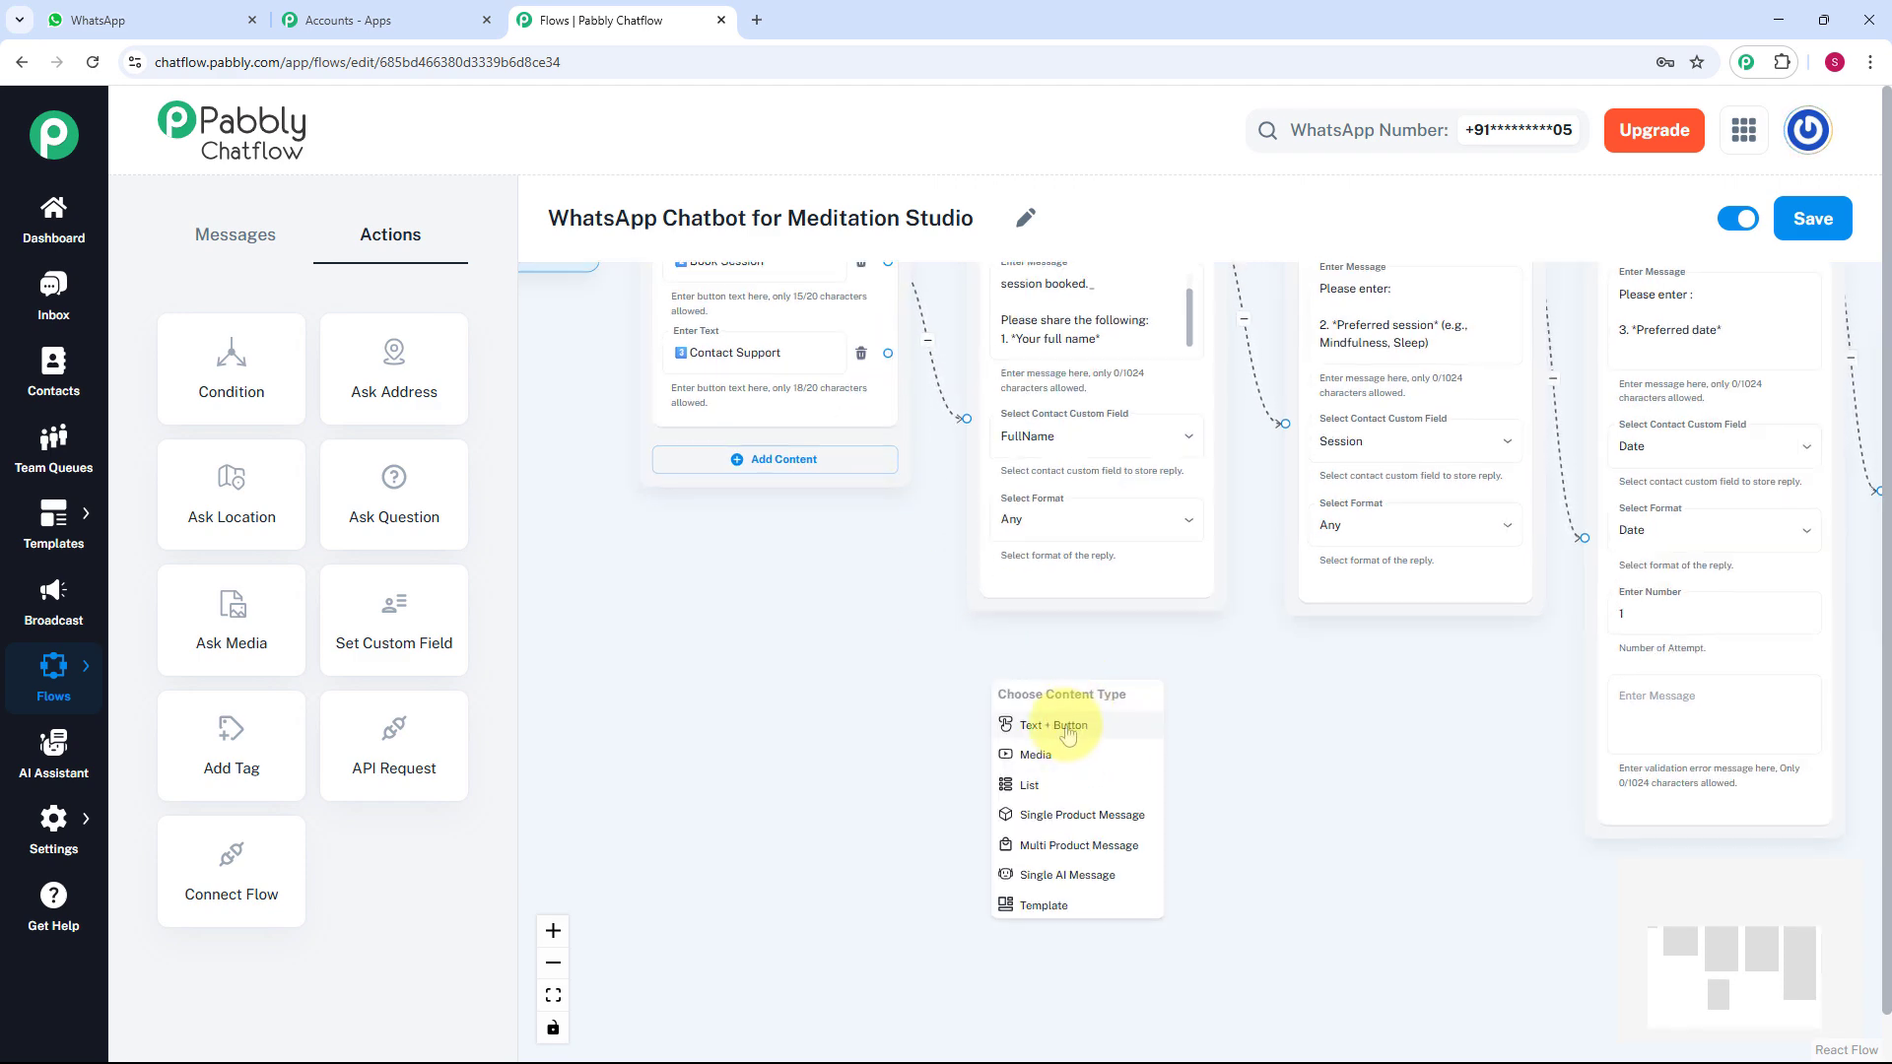
pyautogui.scroll(1, 1070, 729)
pyautogui.click(1070, 712)
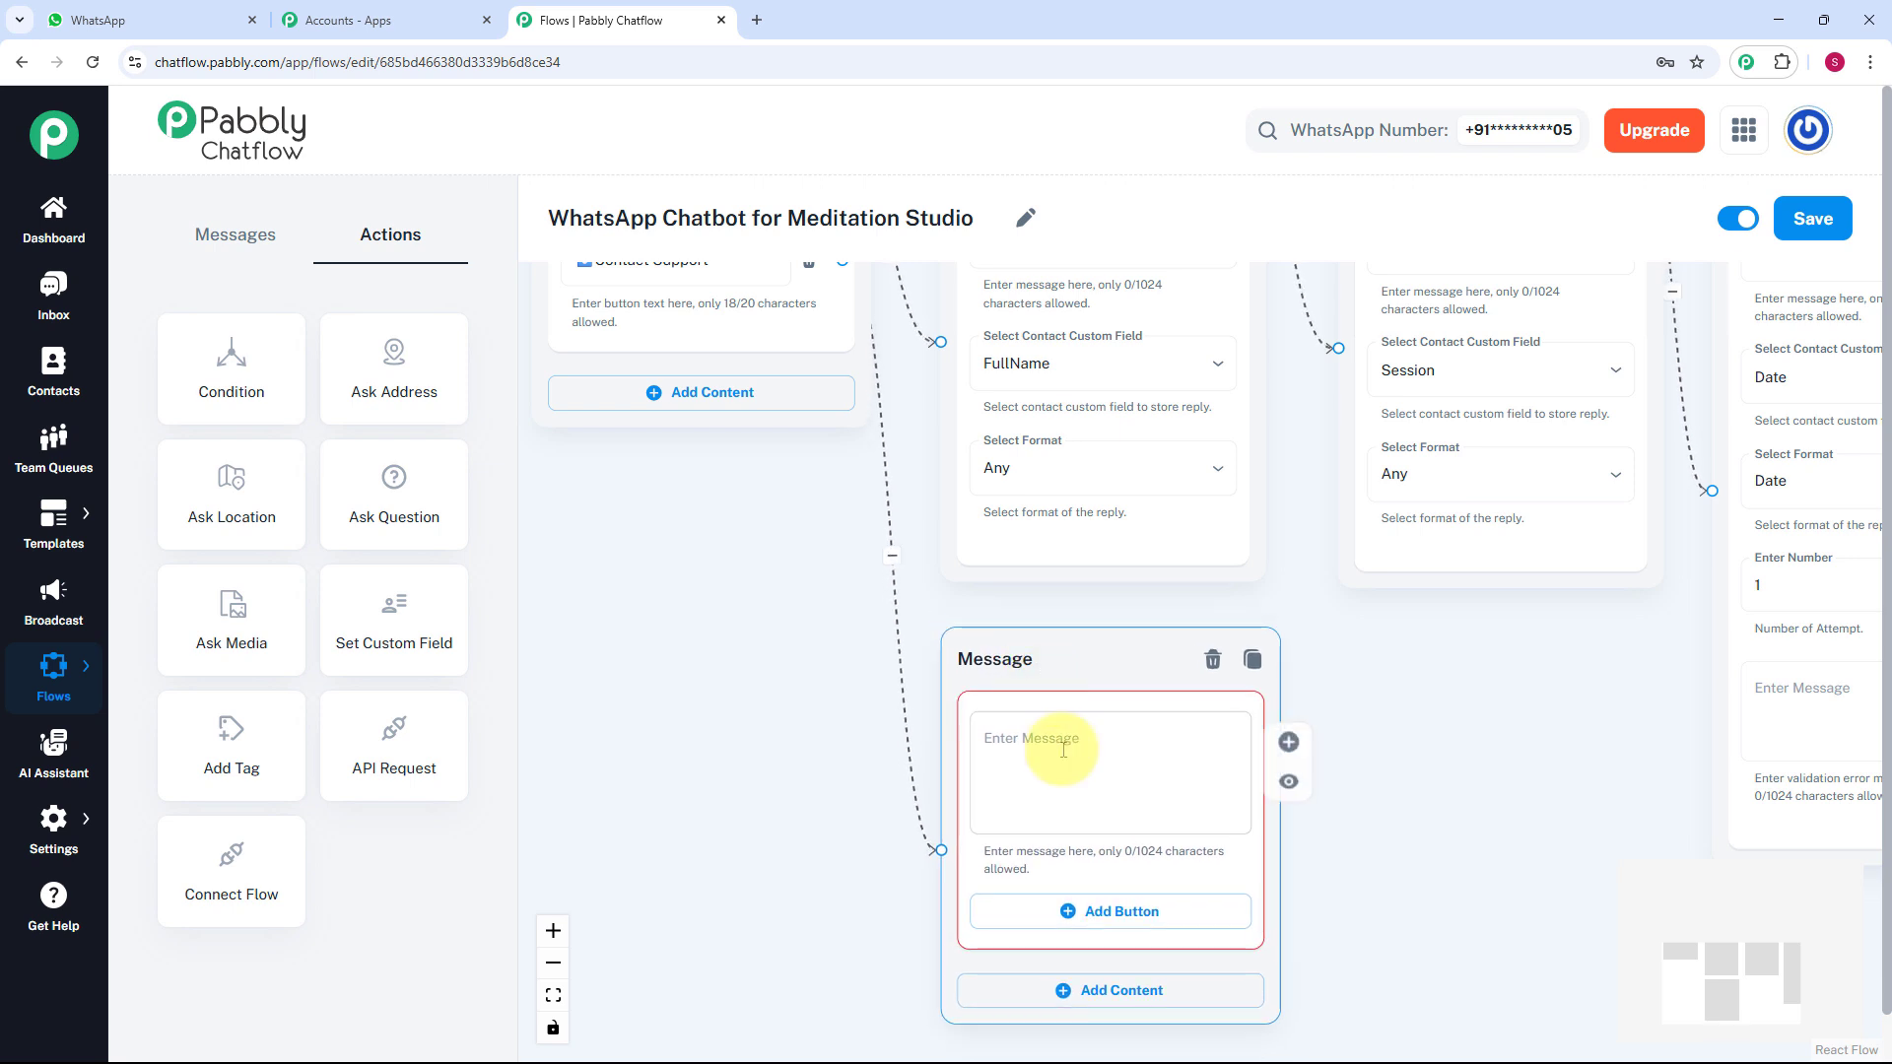
pyautogui.click(1066, 751)
pyautogui.hotkey('ctrl', 'v')
pyautogui.scroll(1, 1084, 725)
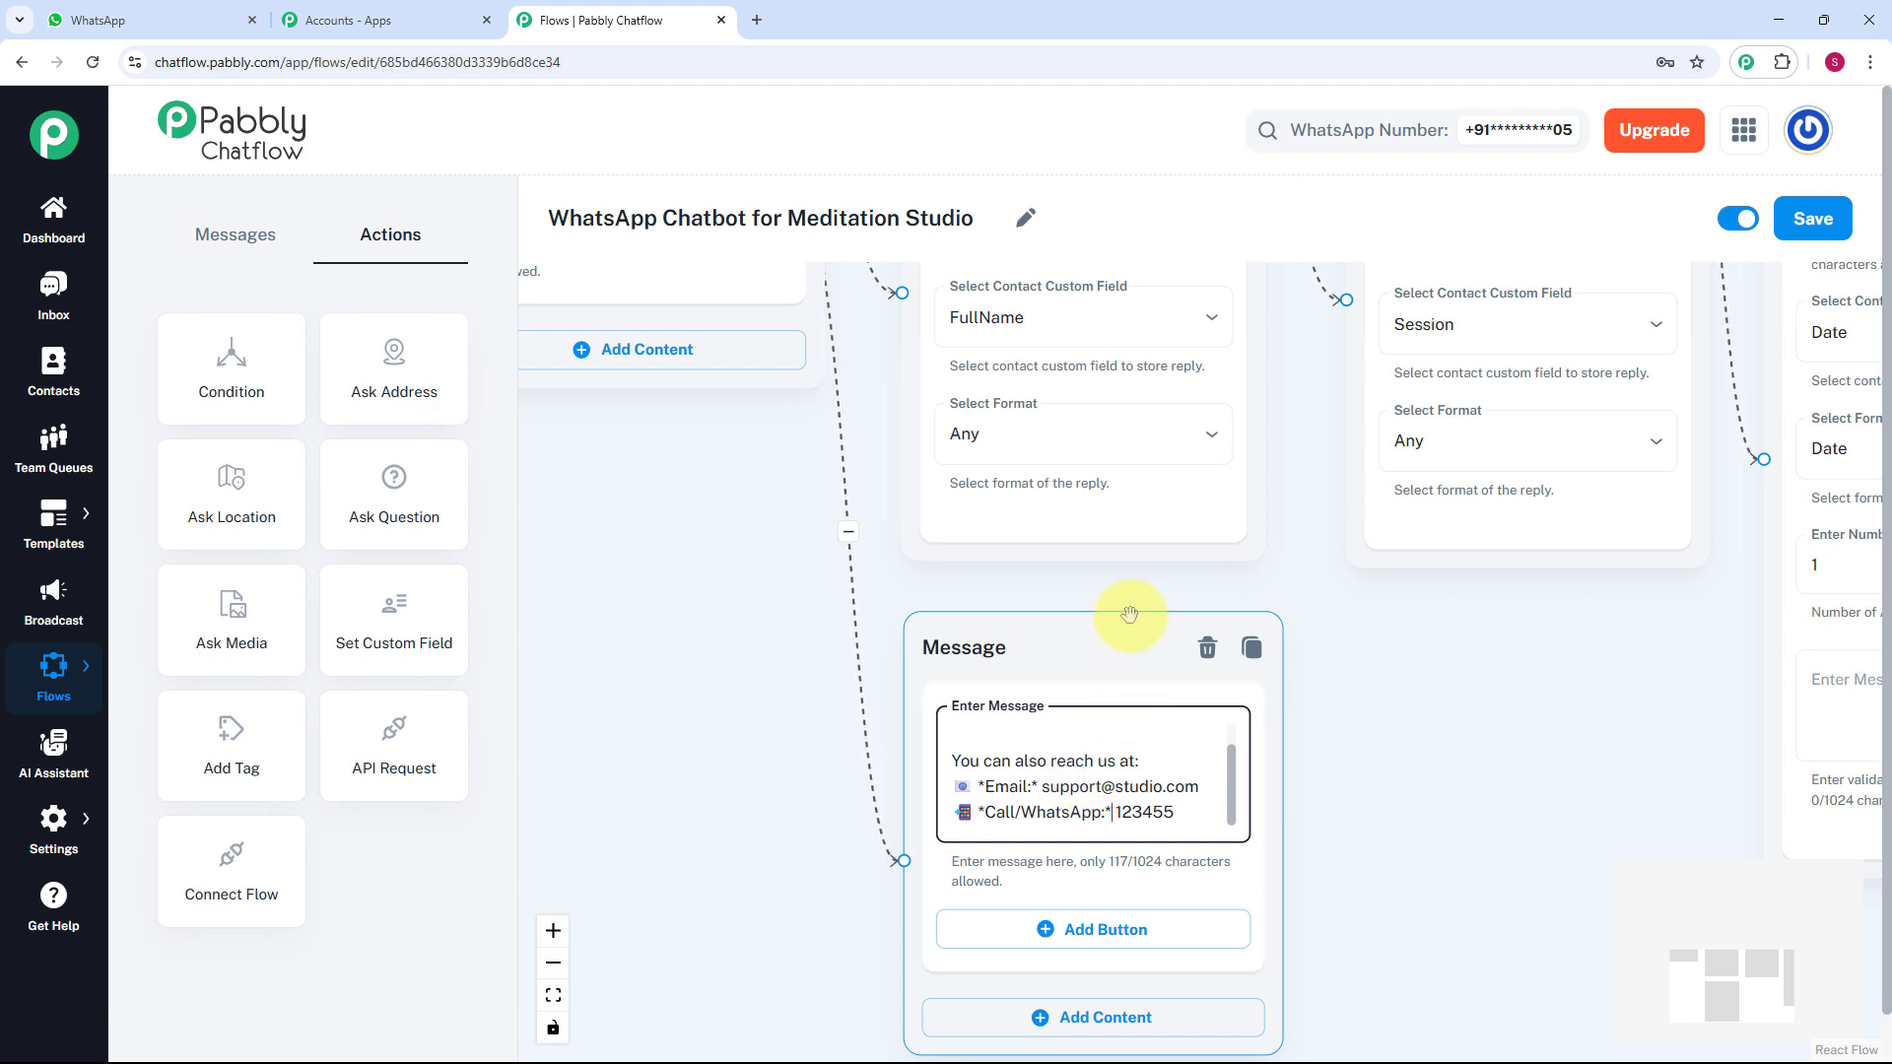
pyautogui.scroll(-3, 1132, 604)
pyautogui.scroll(-3, 1131, 606)
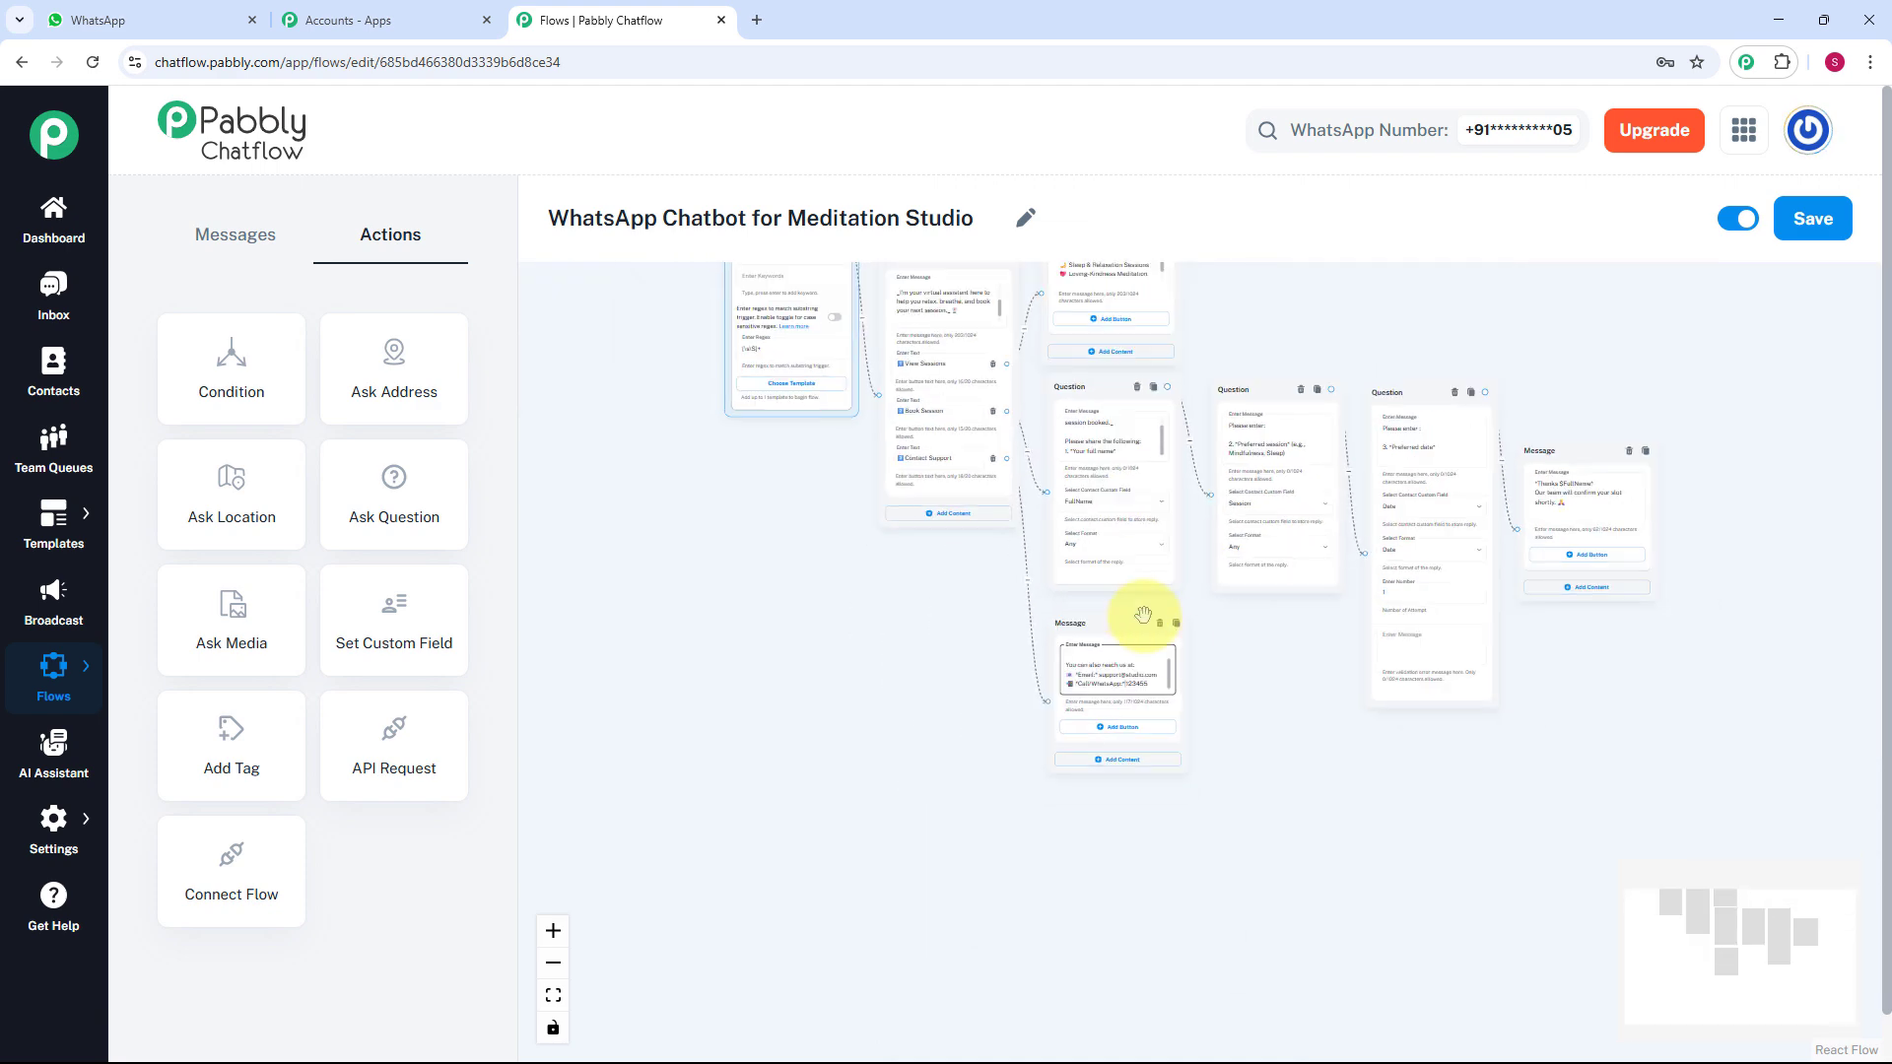
pyautogui.scroll(-2, 1204, 847)
pyautogui.scroll(2, 1283, 470)
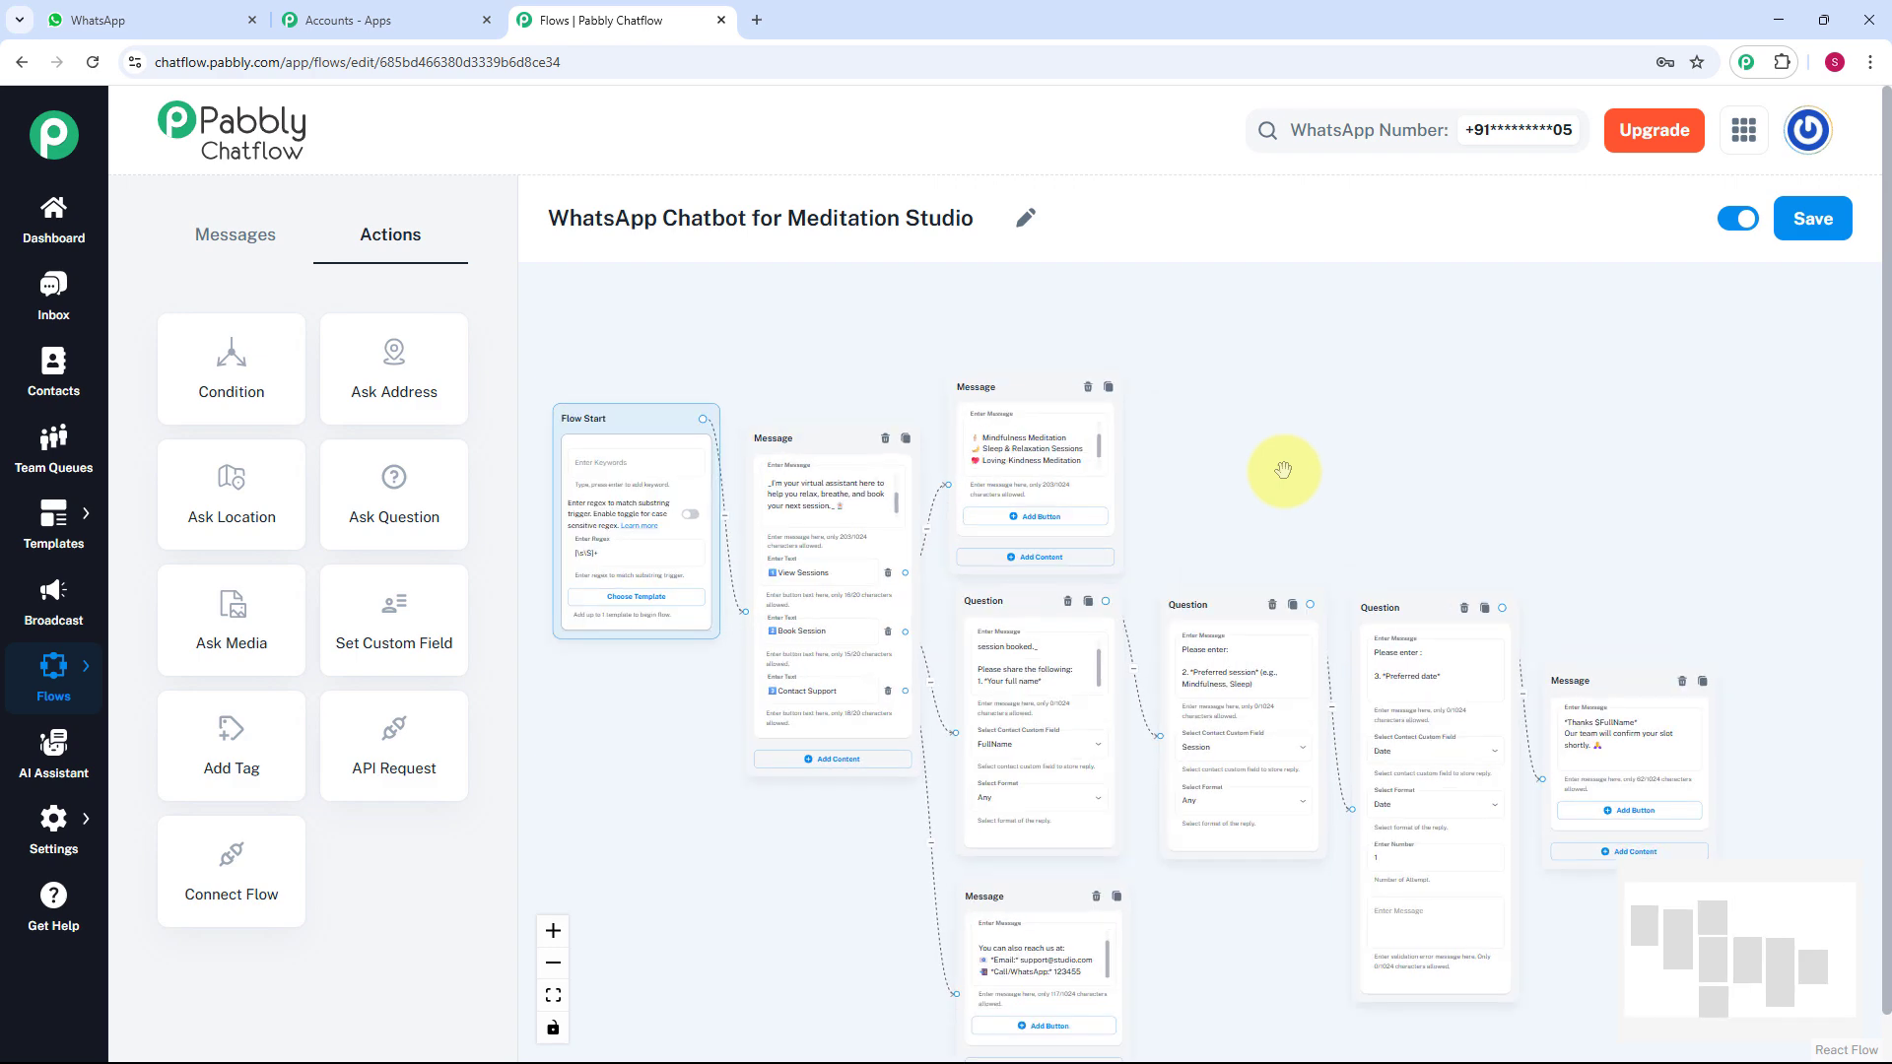
pyautogui.moveTo(1278, 474); pyautogui.dragTo(1379, 420)
pyautogui.scroll(1, 1335, 417)
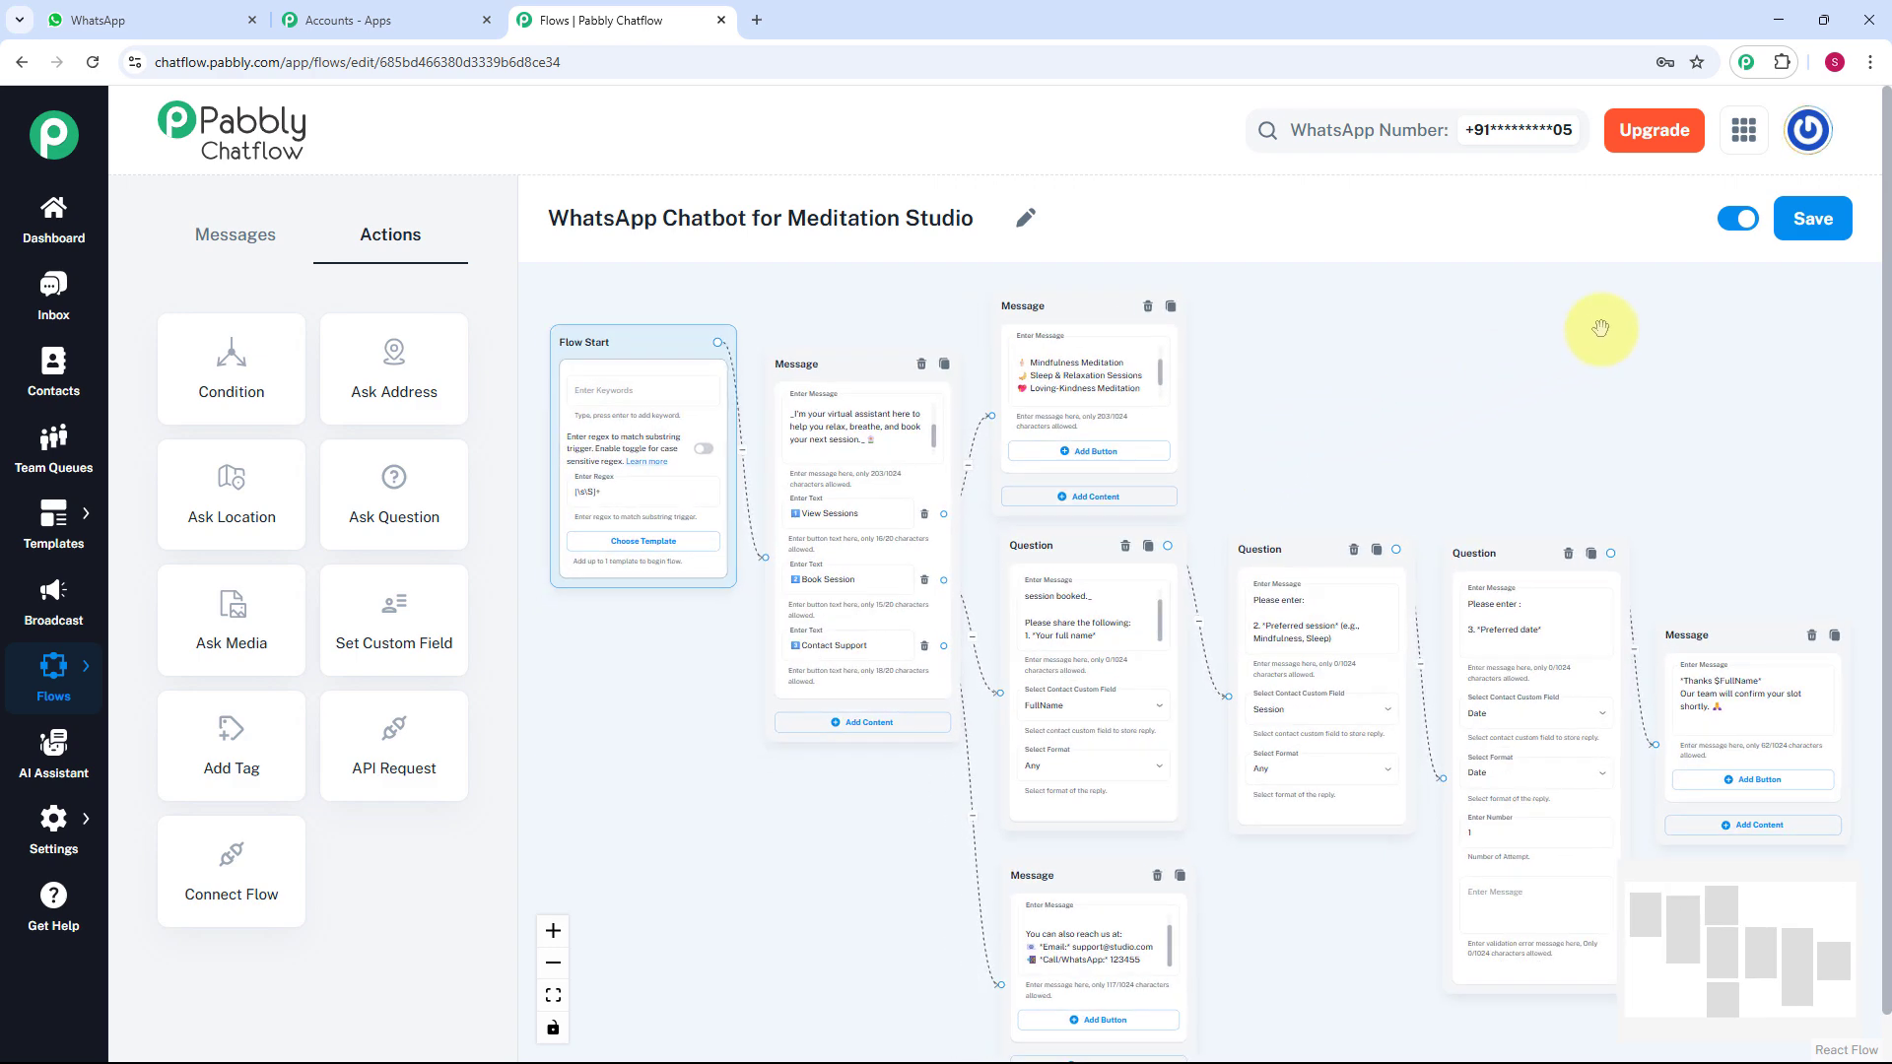
# Save the meditation studio flow.
pyautogui.click(1794, 232)
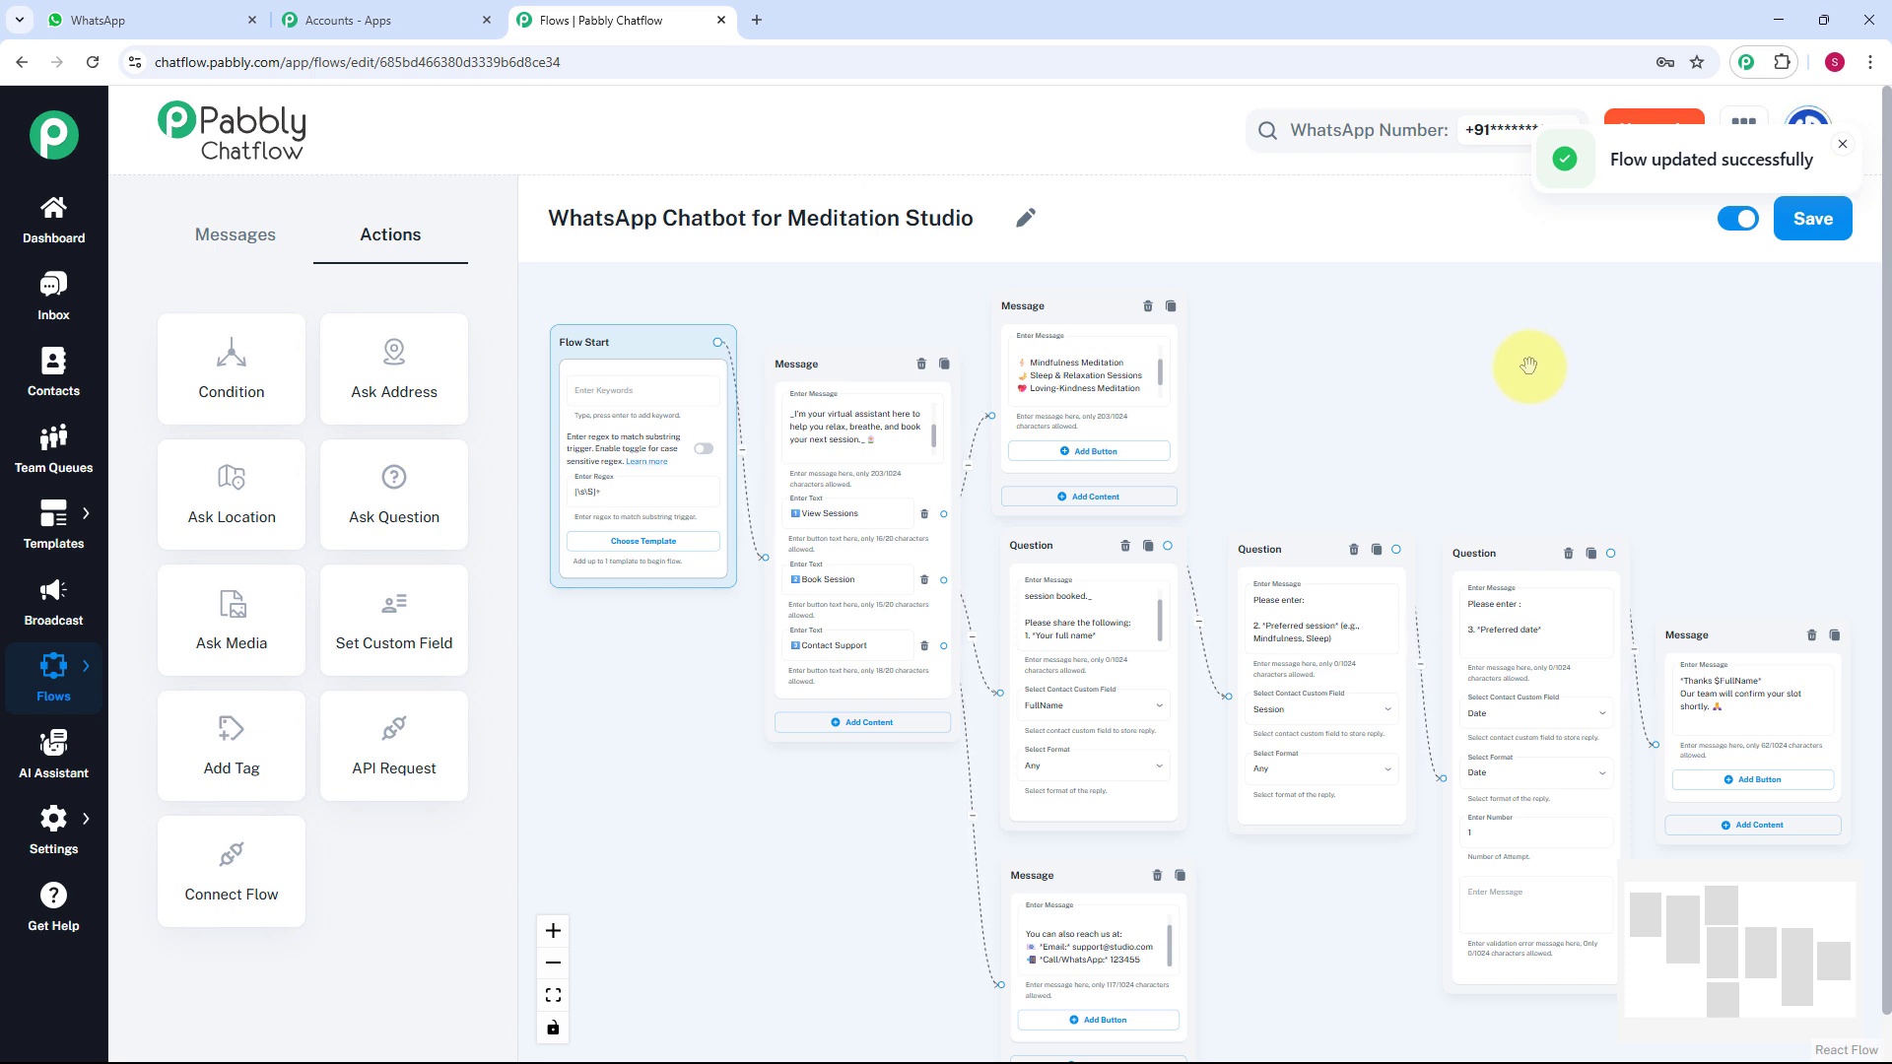
# Open the Inbox to view the test conversation with the welcome reply.
pyautogui.click(55, 312)
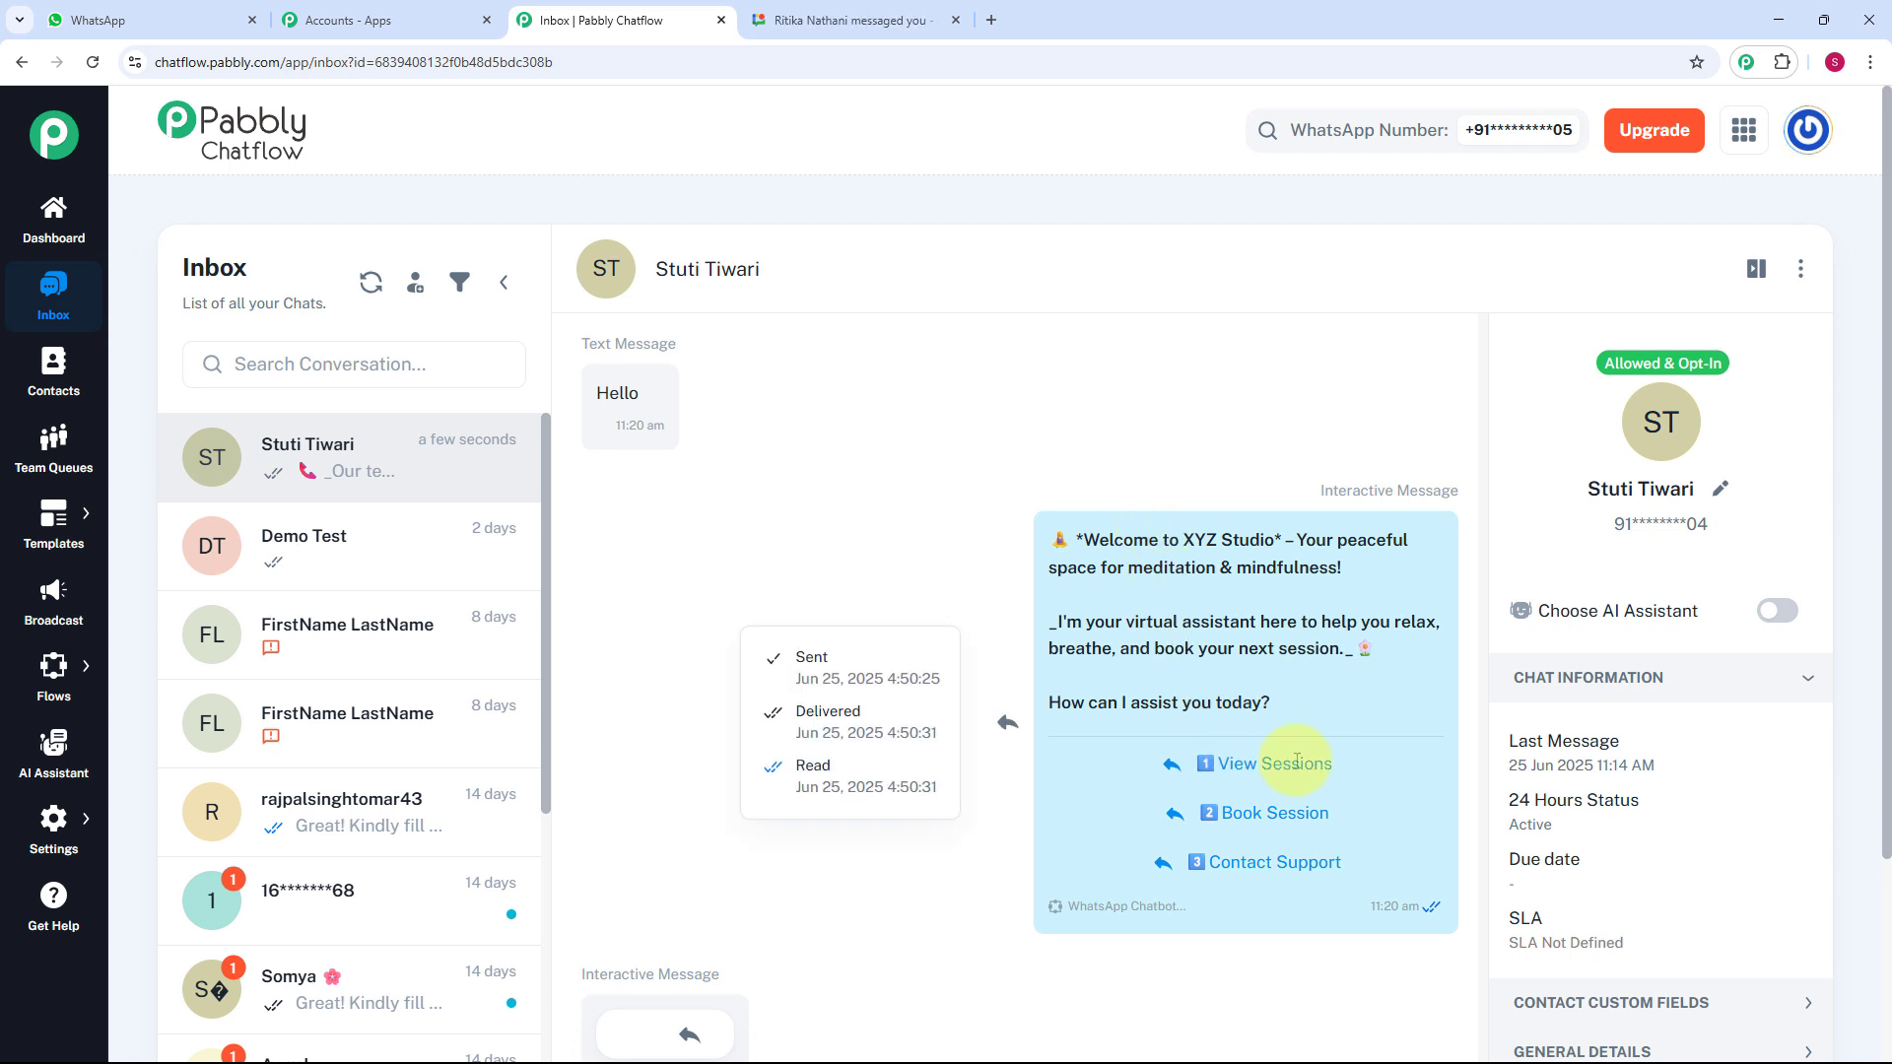
pyautogui.scroll(-5, 1123, 648)
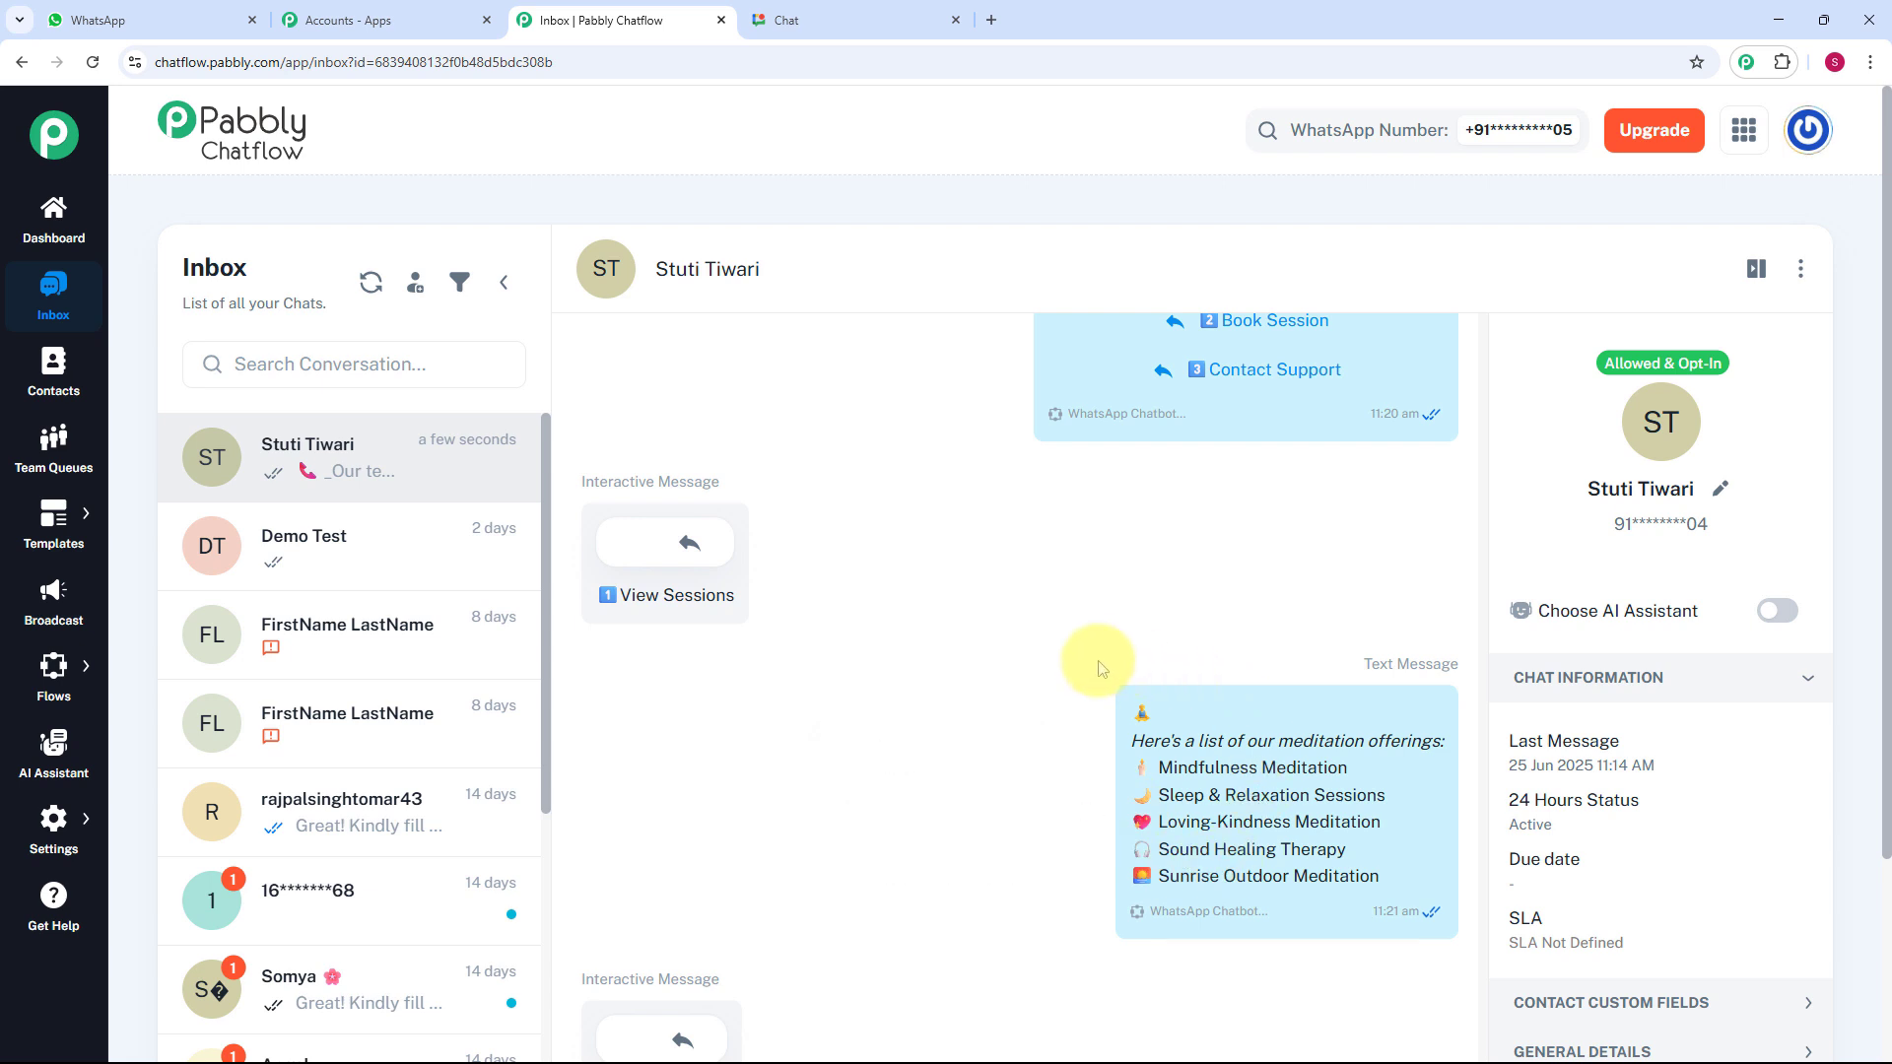
pyautogui.scroll(-2, 1064, 660)
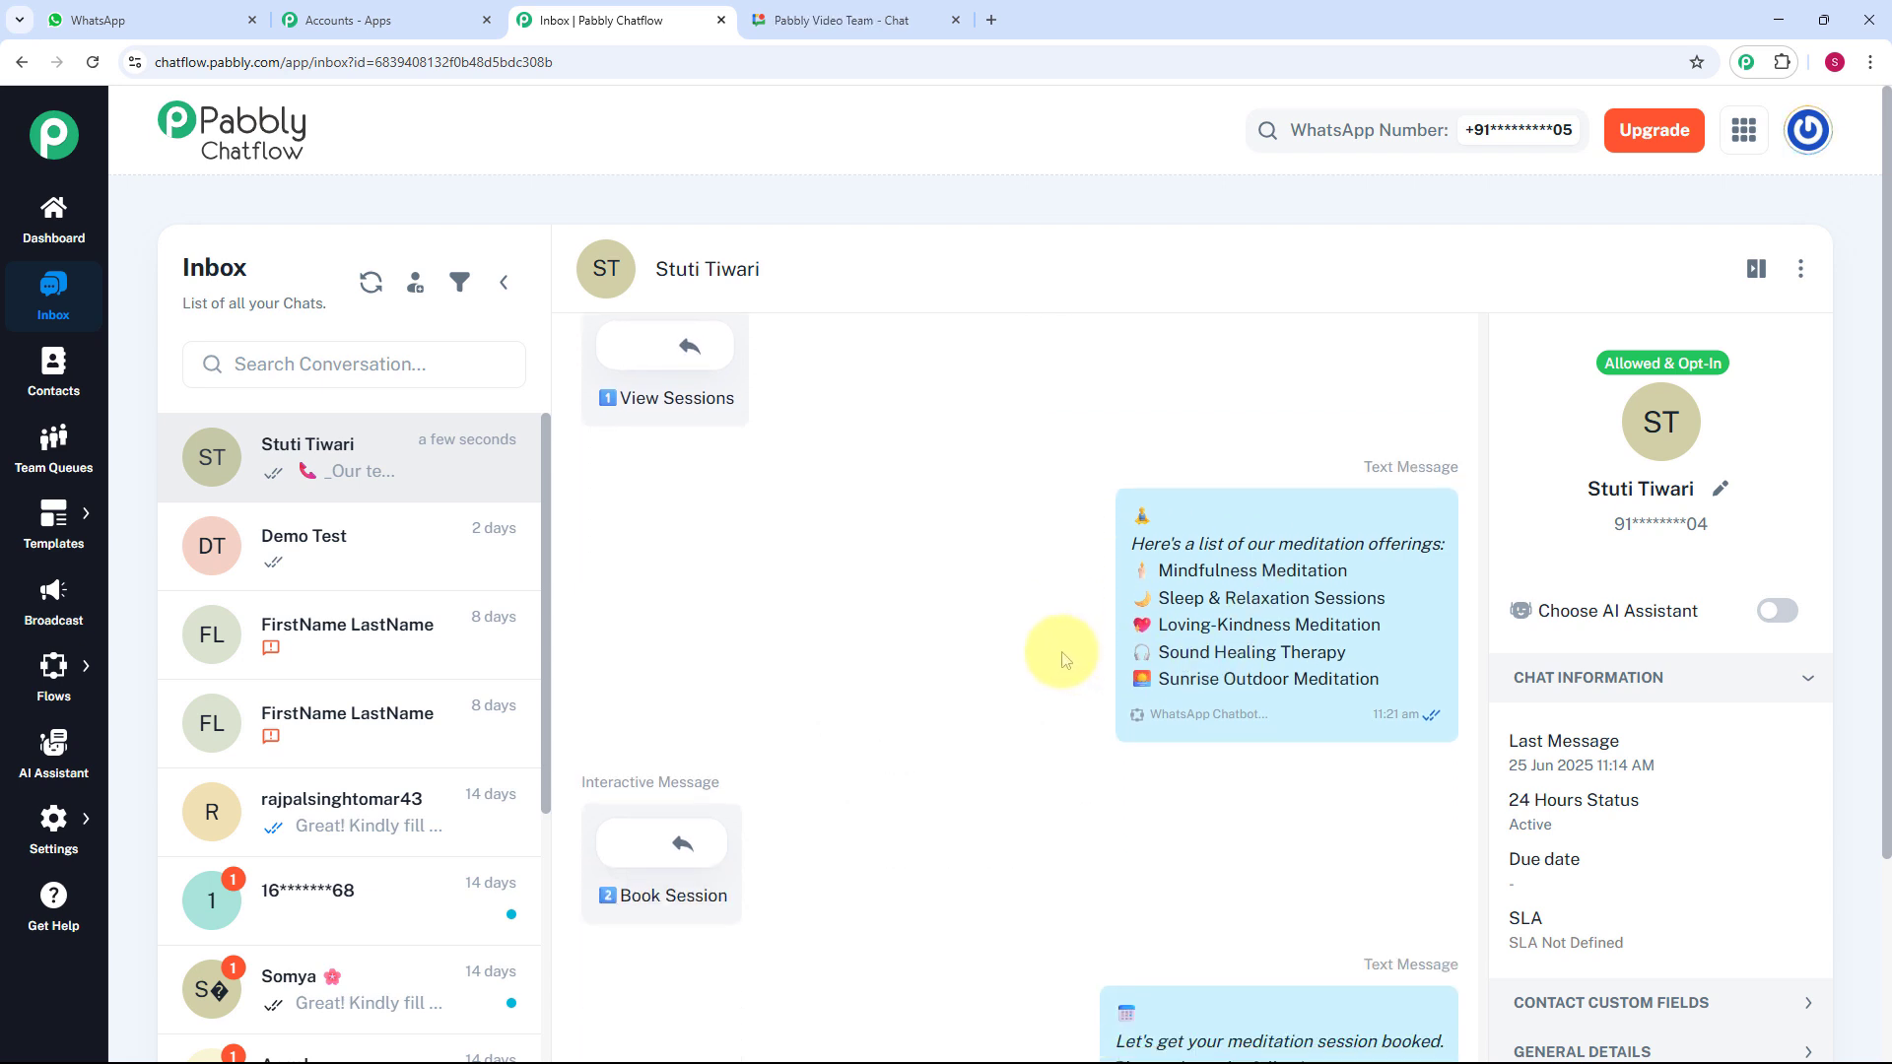
pyautogui.scroll(-7, 1064, 660)
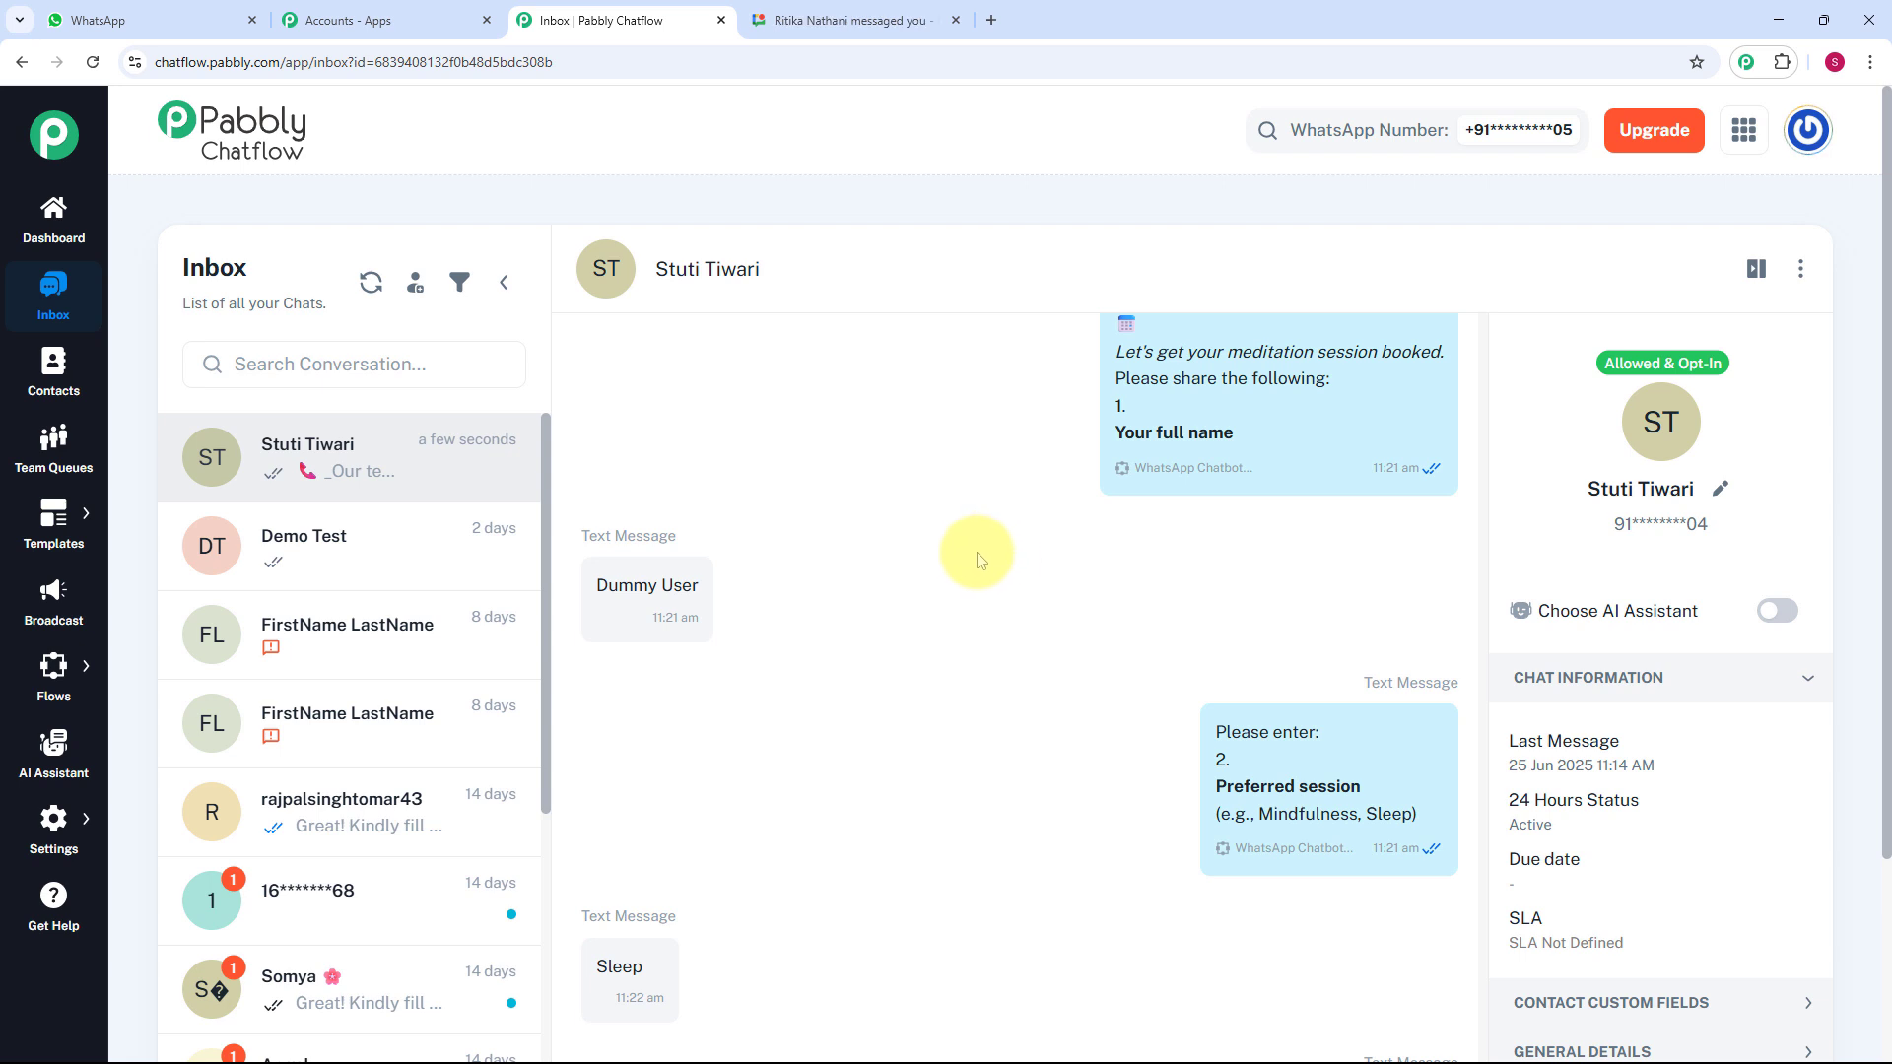
pyautogui.scroll(-1, 981, 560)
pyautogui.scroll(-1, 981, 560)
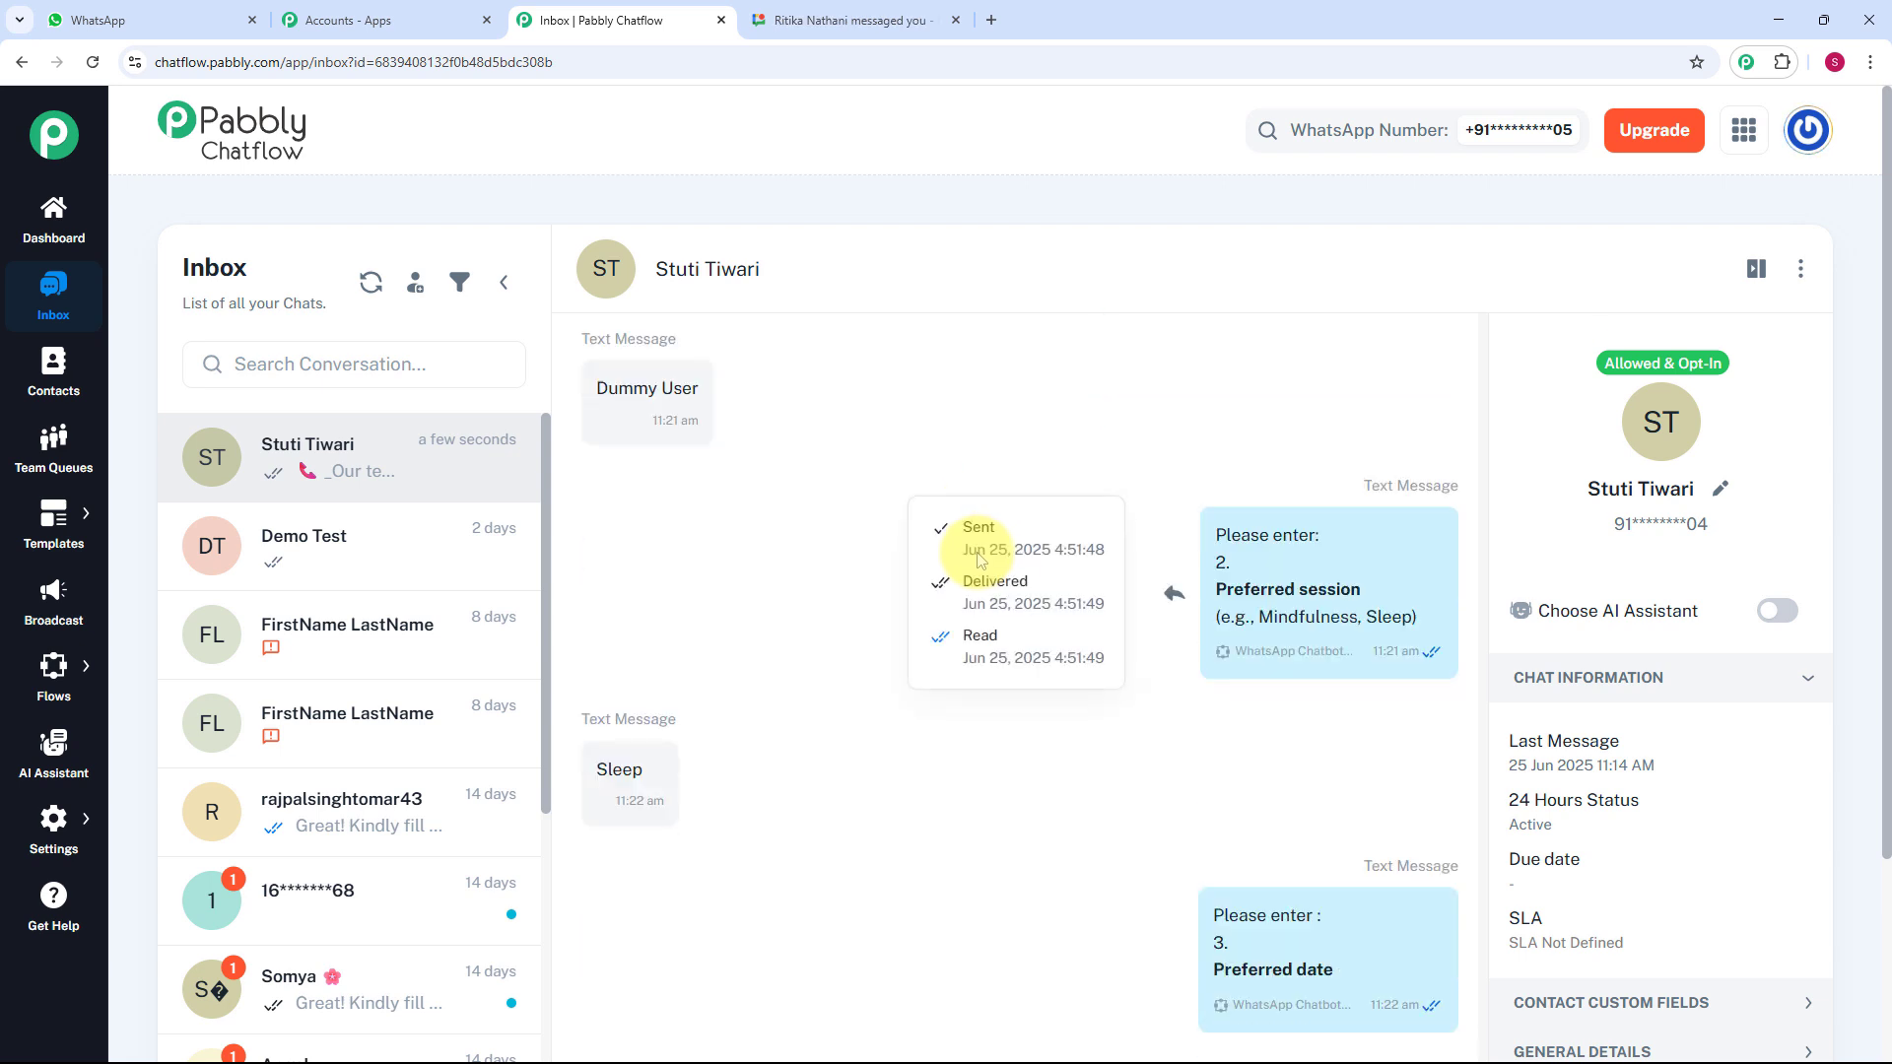
pyautogui.scroll(-4, 973, 564)
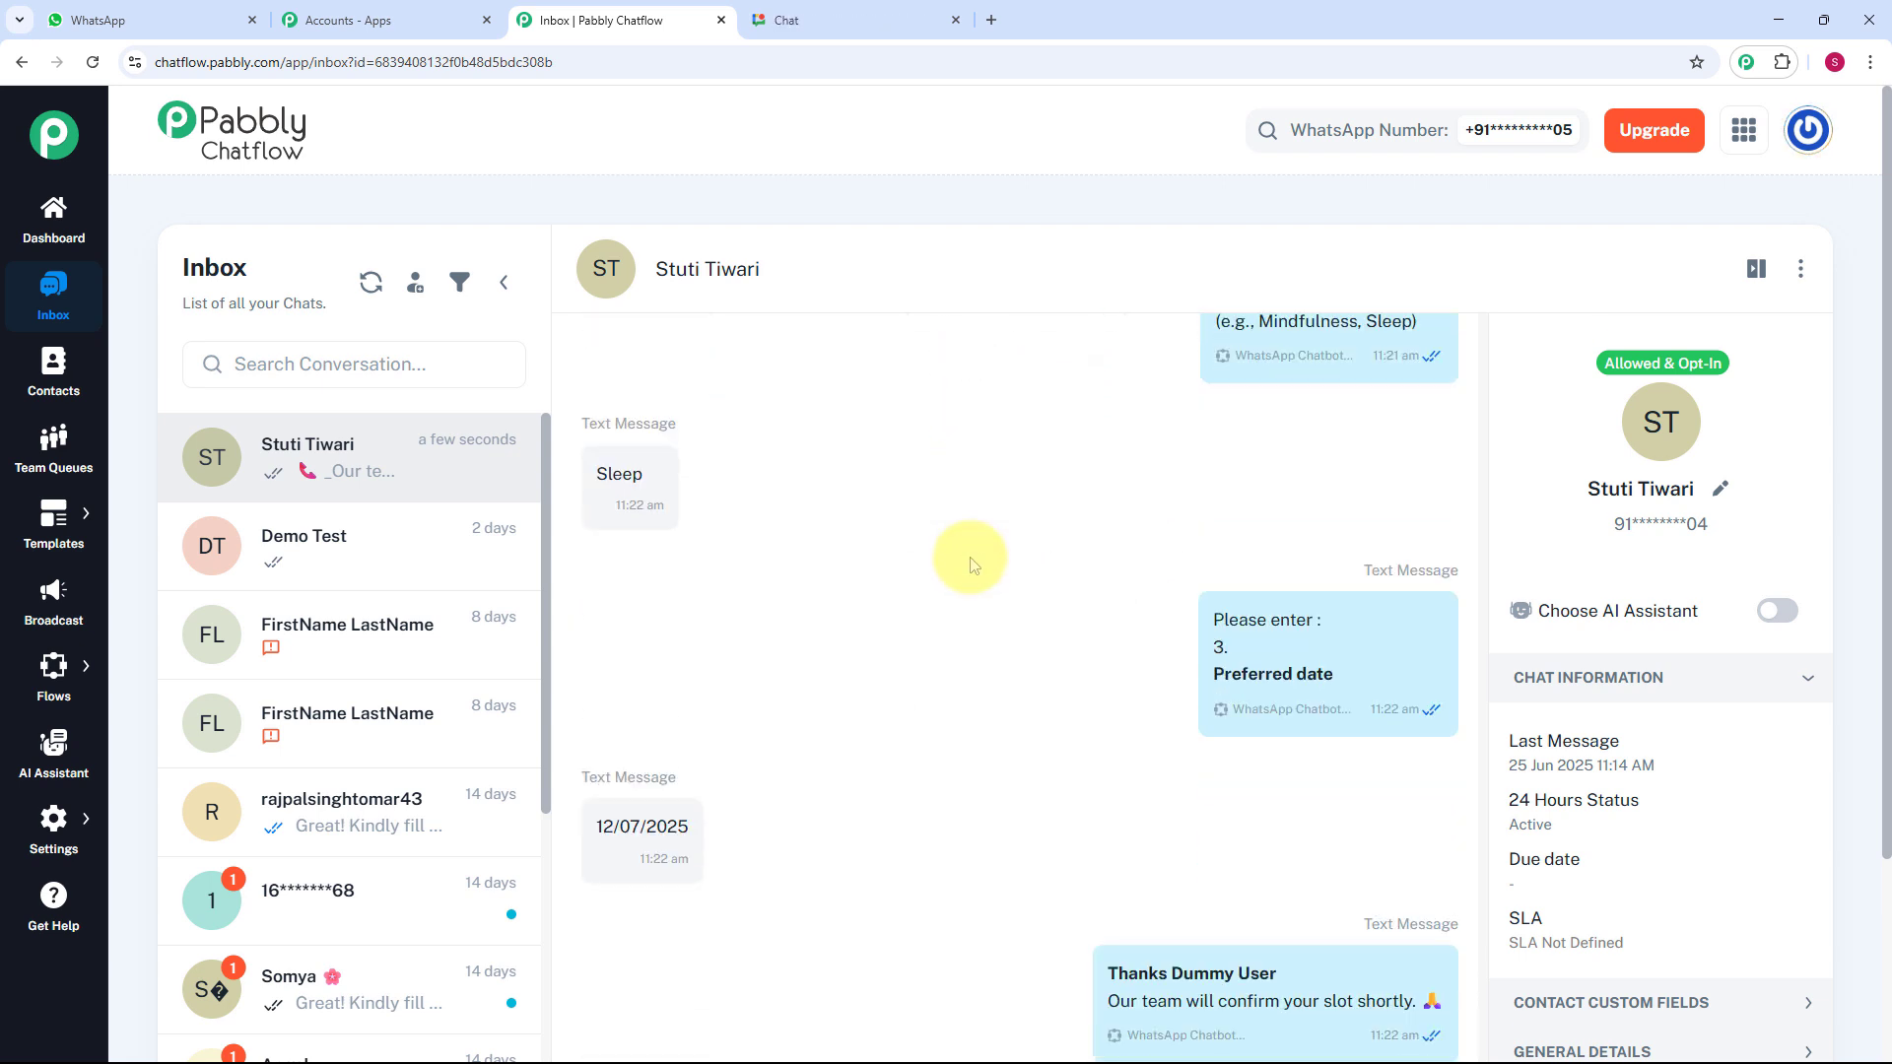
pyautogui.scroll(-4, 972, 556)
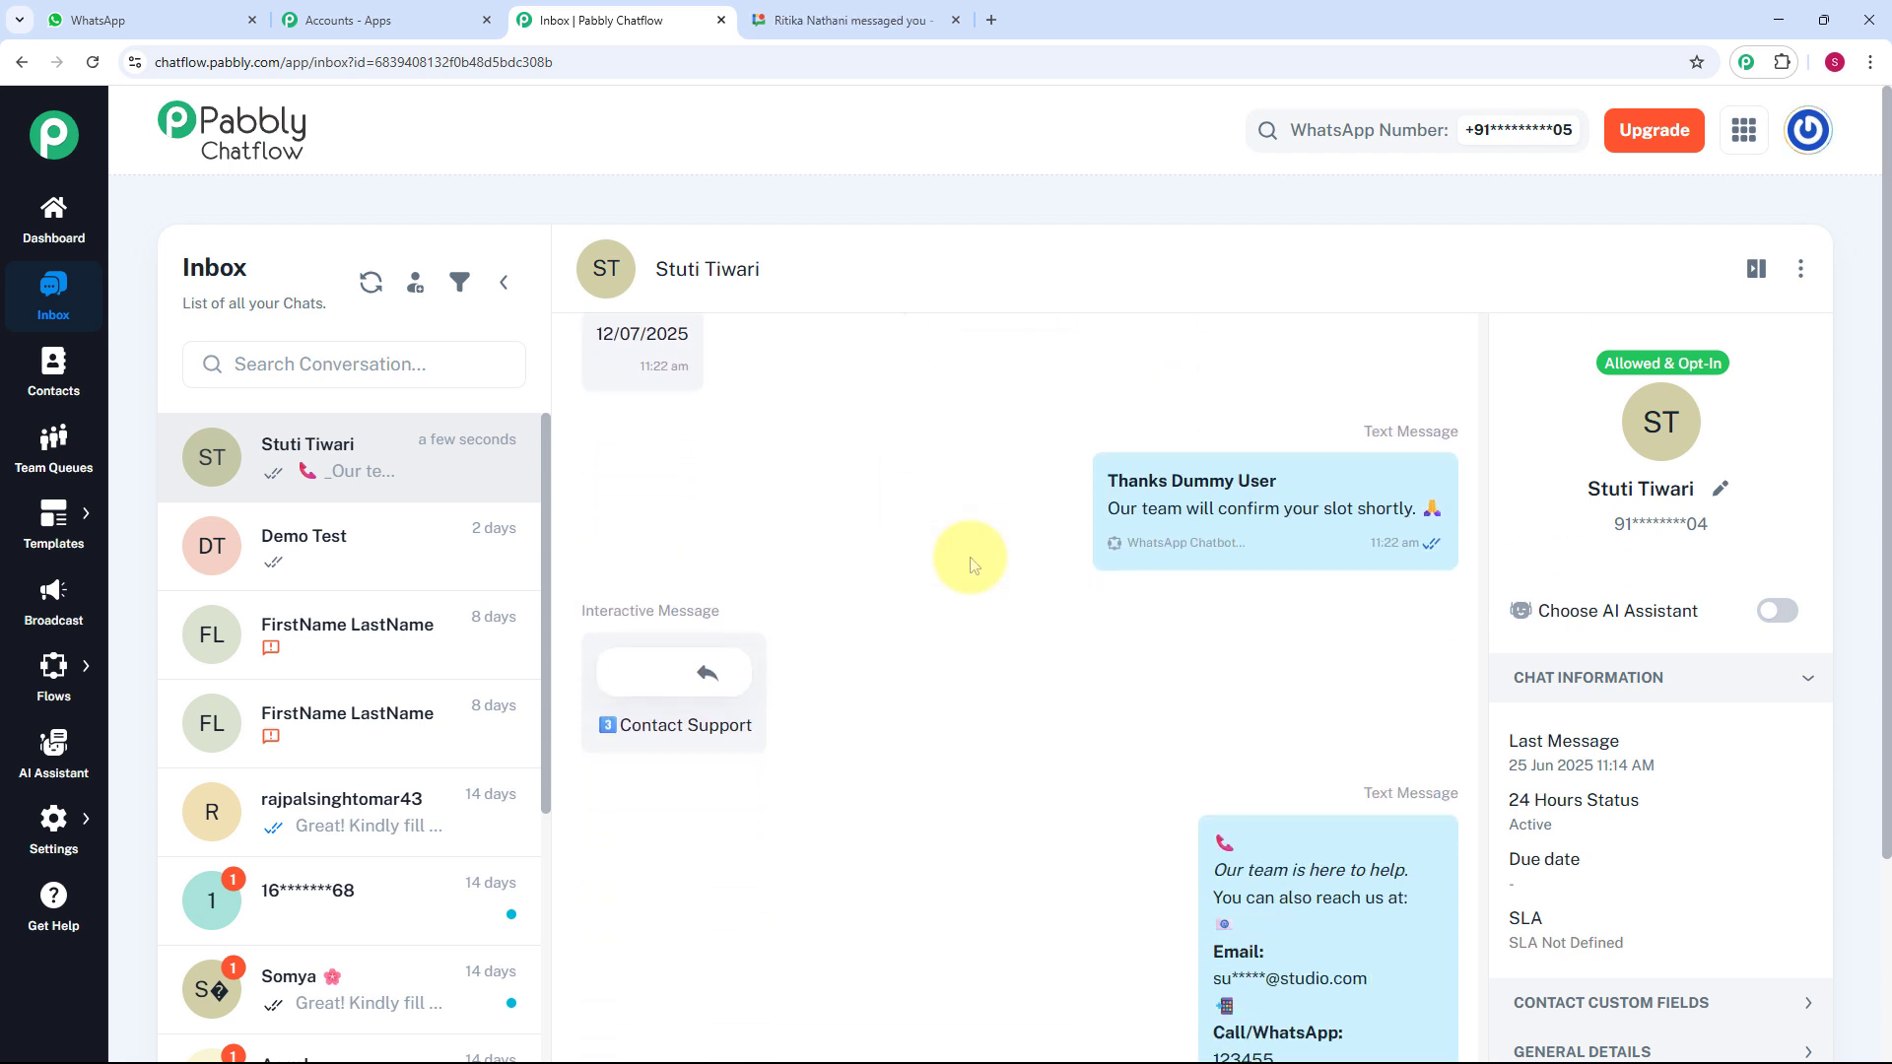
pyautogui.scroll(-2, 970, 558)
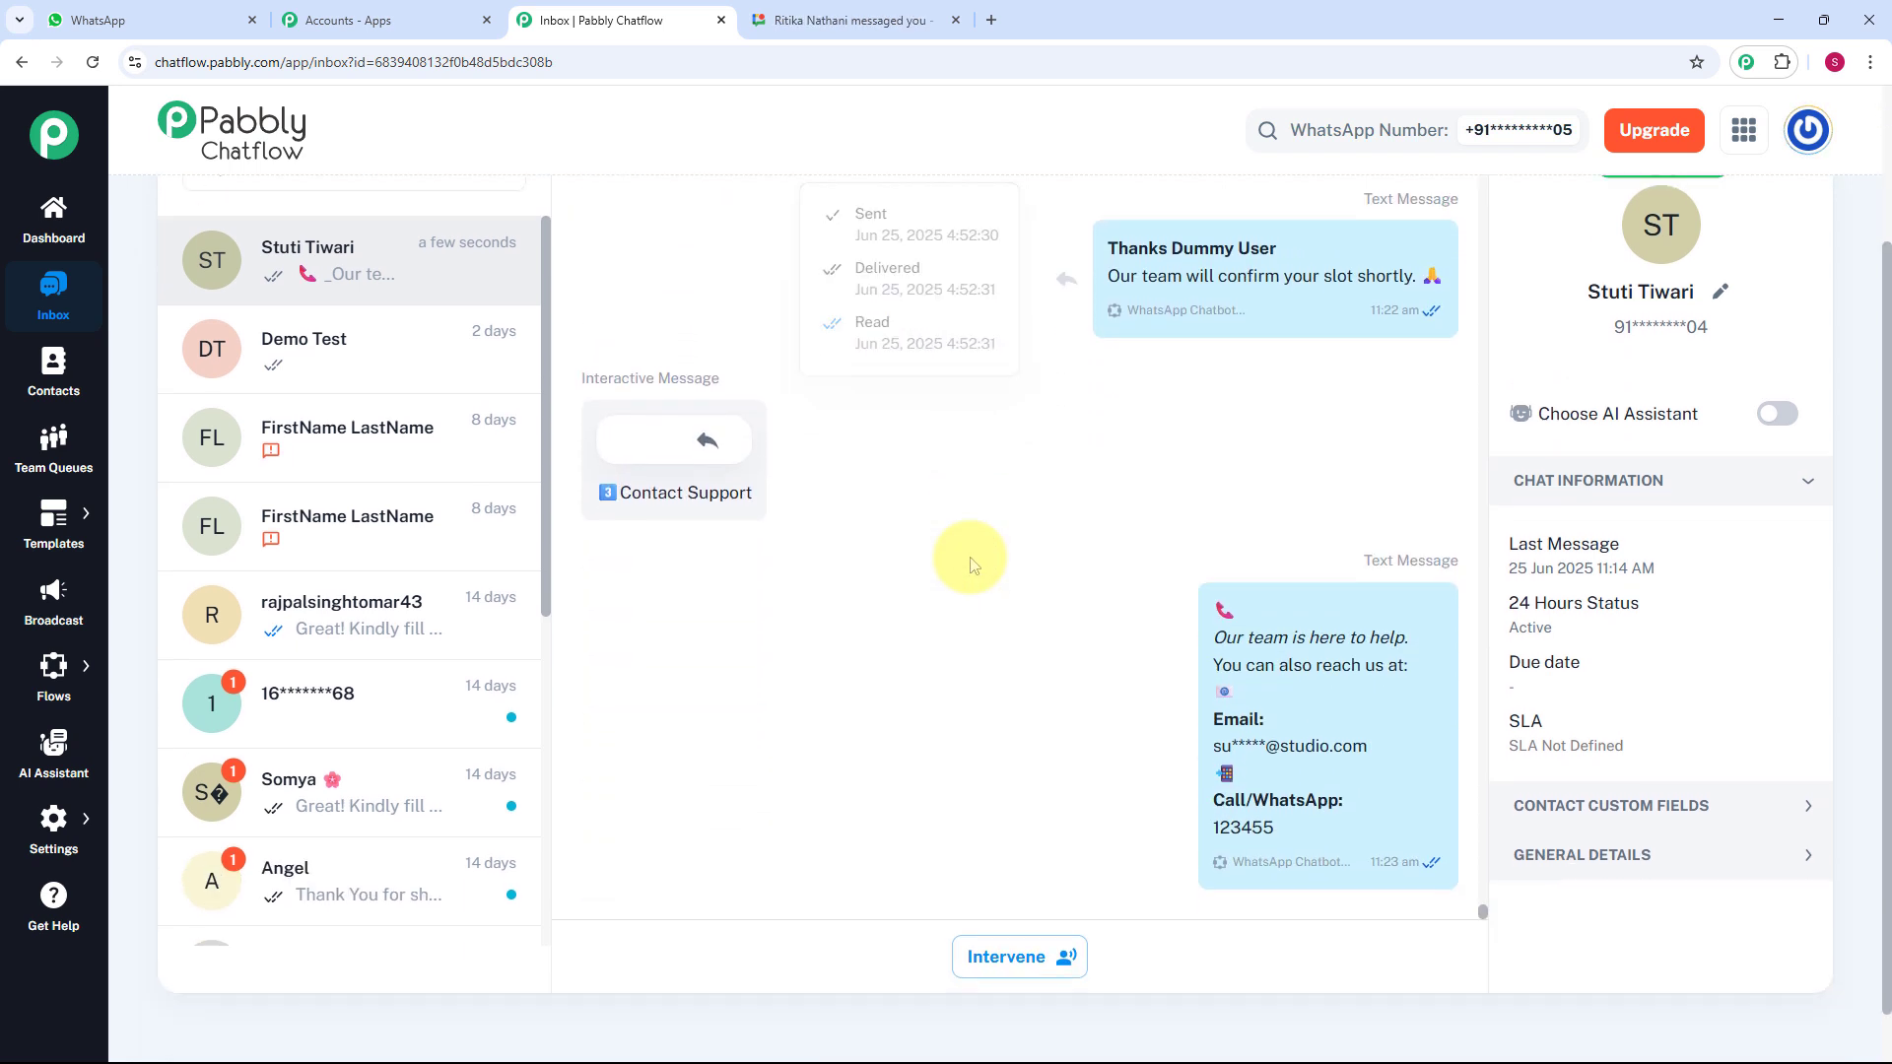
pyautogui.scroll(2, 970, 557)
pyautogui.scroll(1, 970, 558)
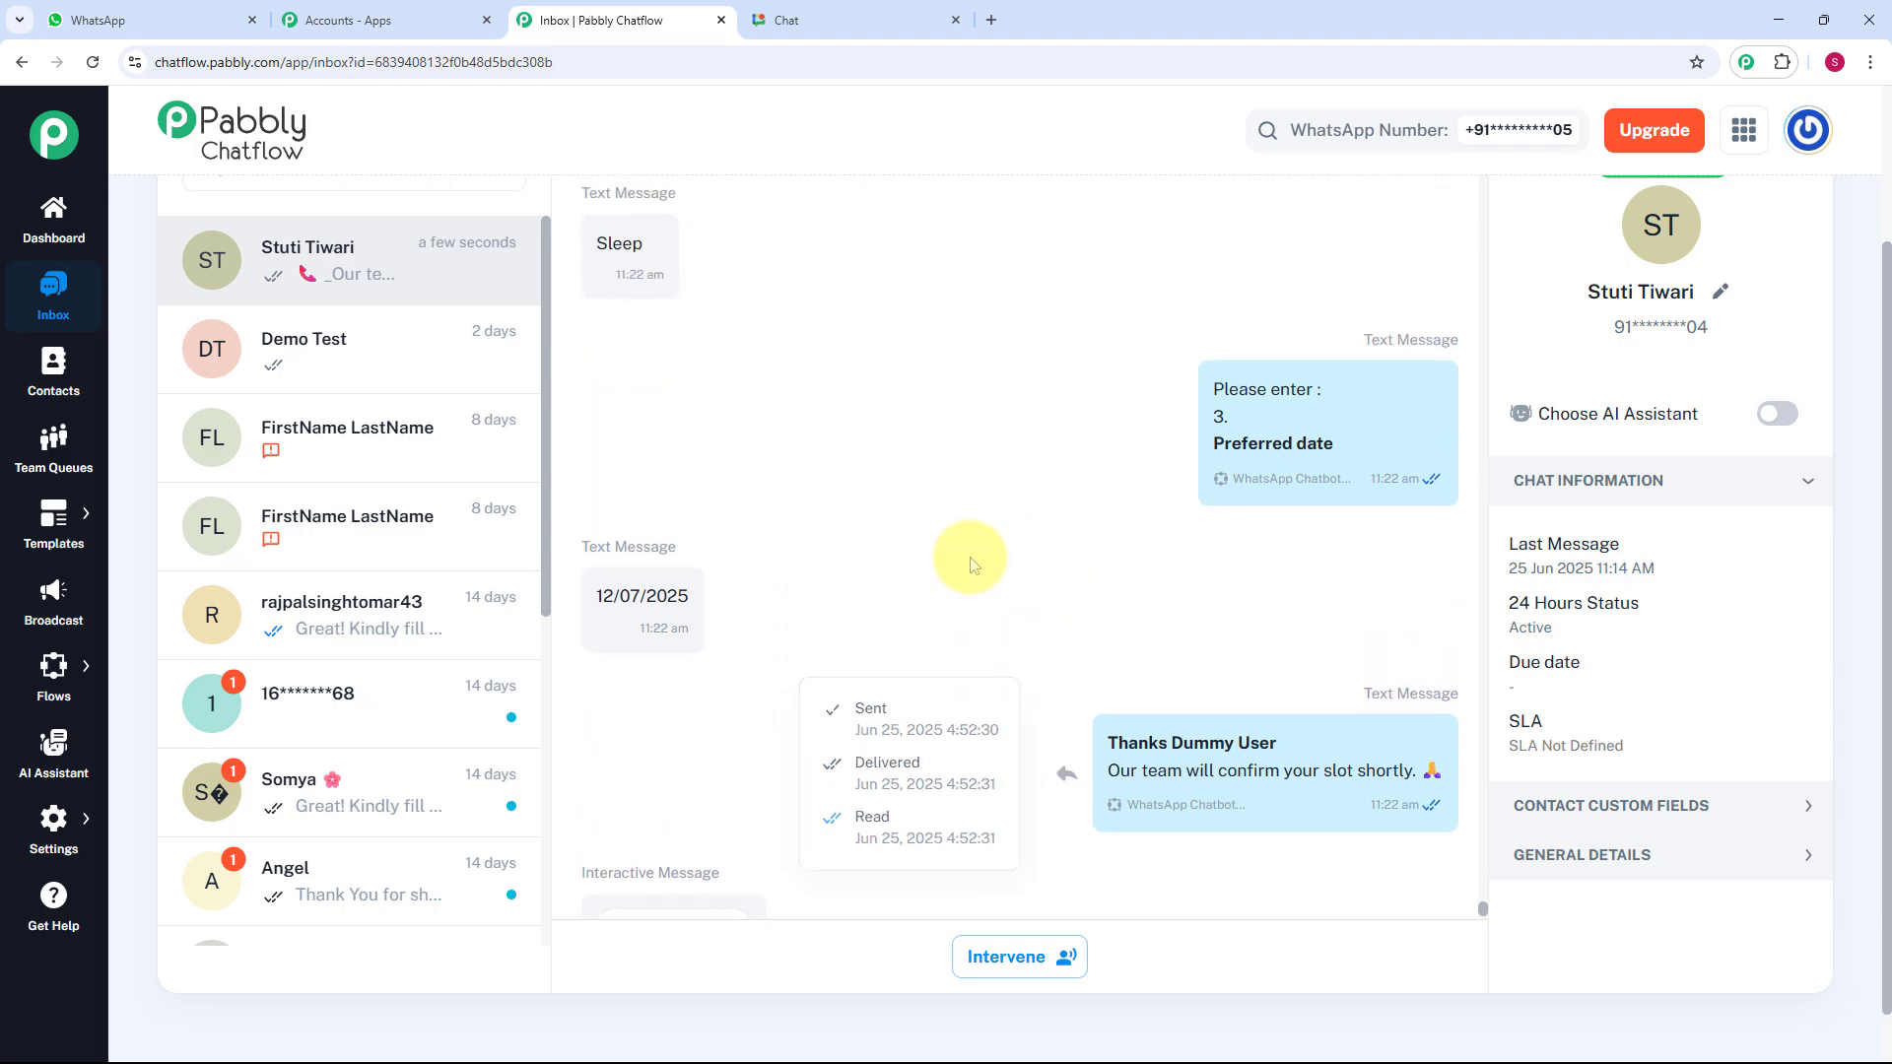